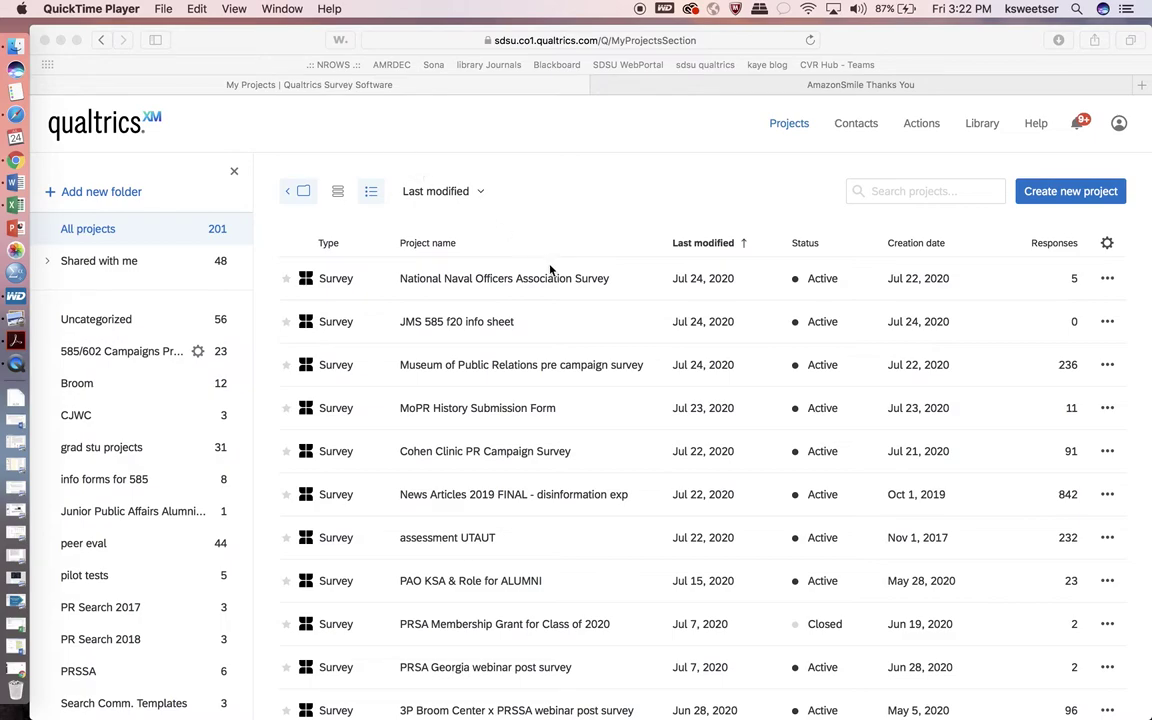
# Open the Museum of Public Relations pre campaign survey from the Qualtrics projects list.
pyautogui.click(547, 372)
pyautogui.click(547, 372)
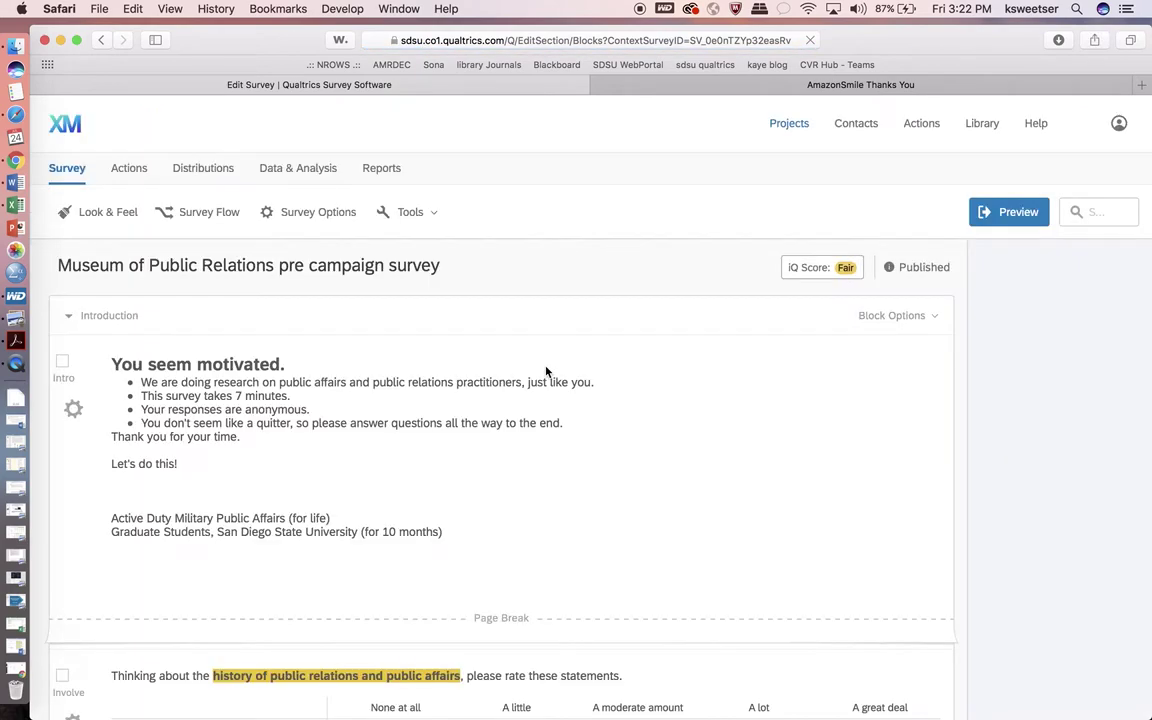
# Export all survey responses from Data & Analysis as an Excel file using choice text.
pyautogui.click(313, 172)
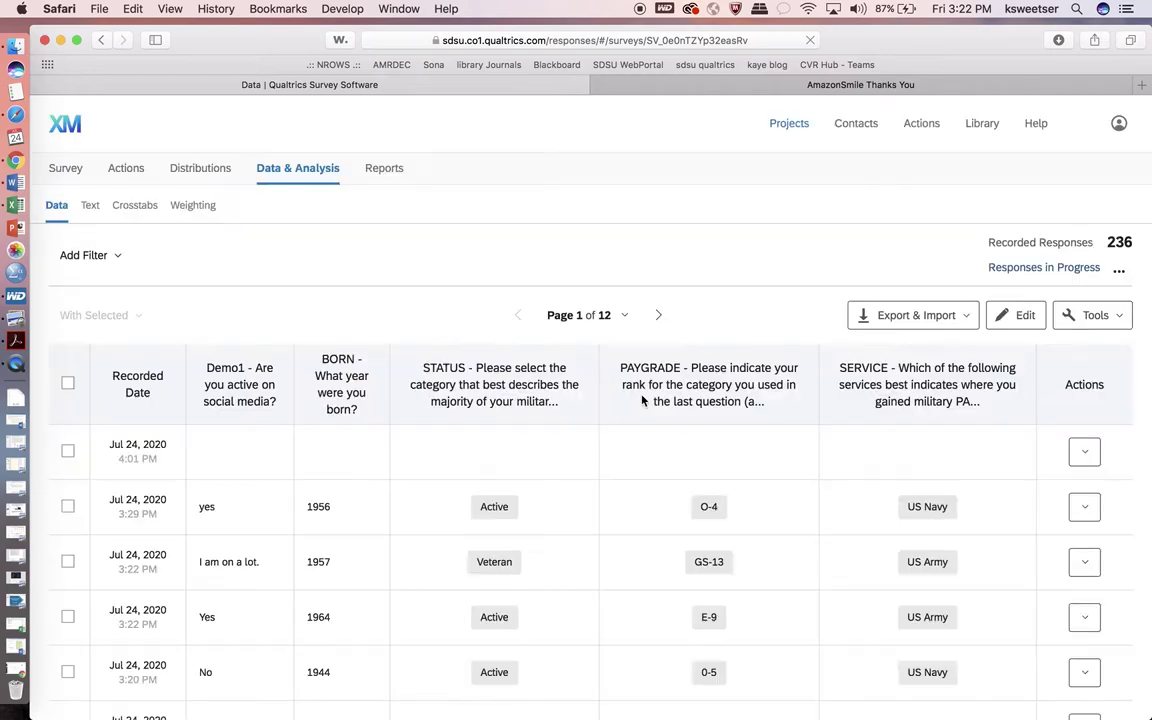
pyautogui.click(960, 318)
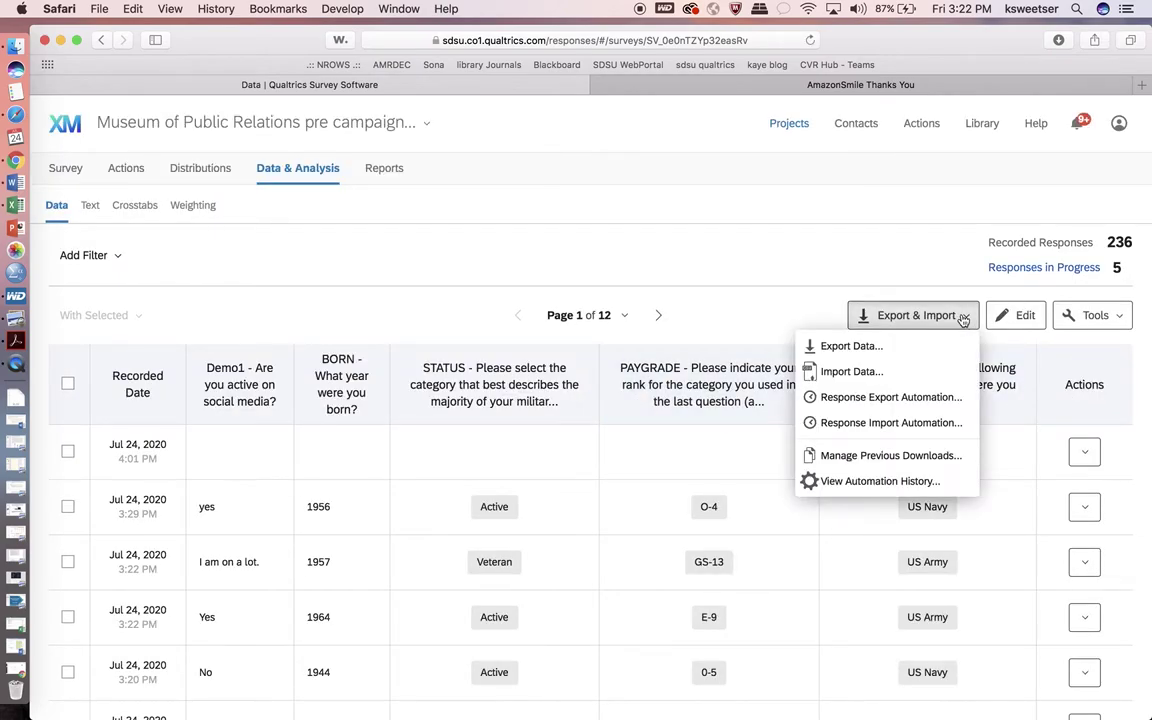
pyautogui.click(896, 350)
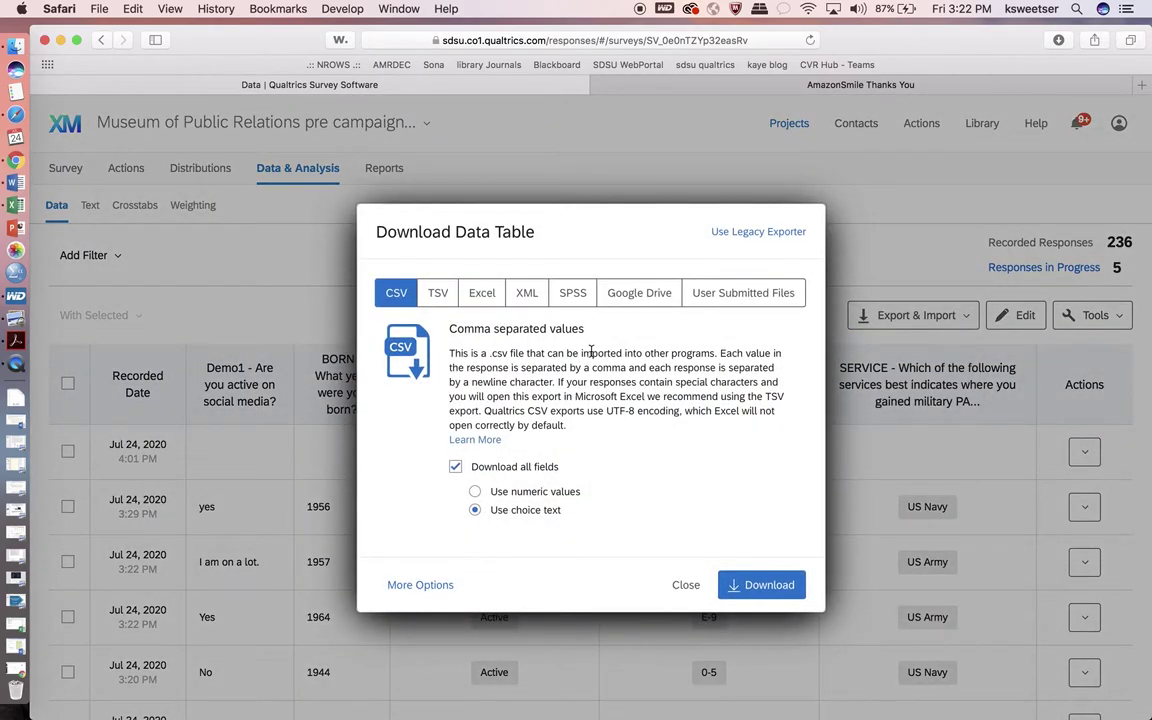
pyautogui.click(482, 298)
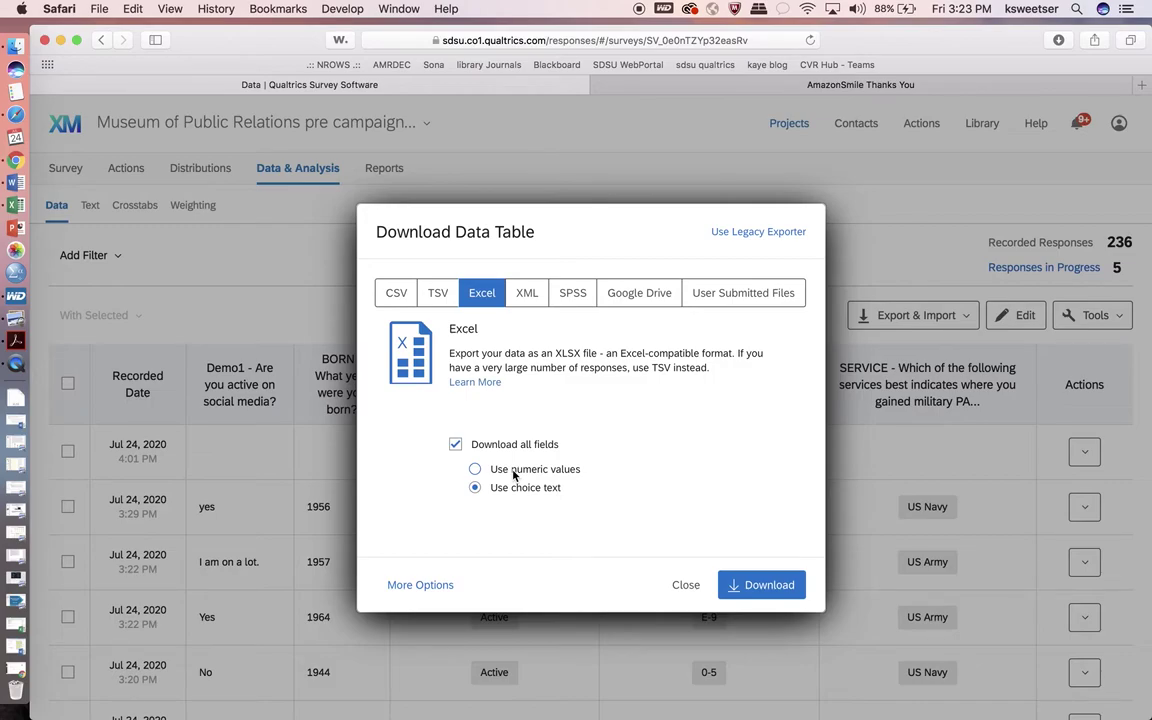
pyautogui.click(771, 586)
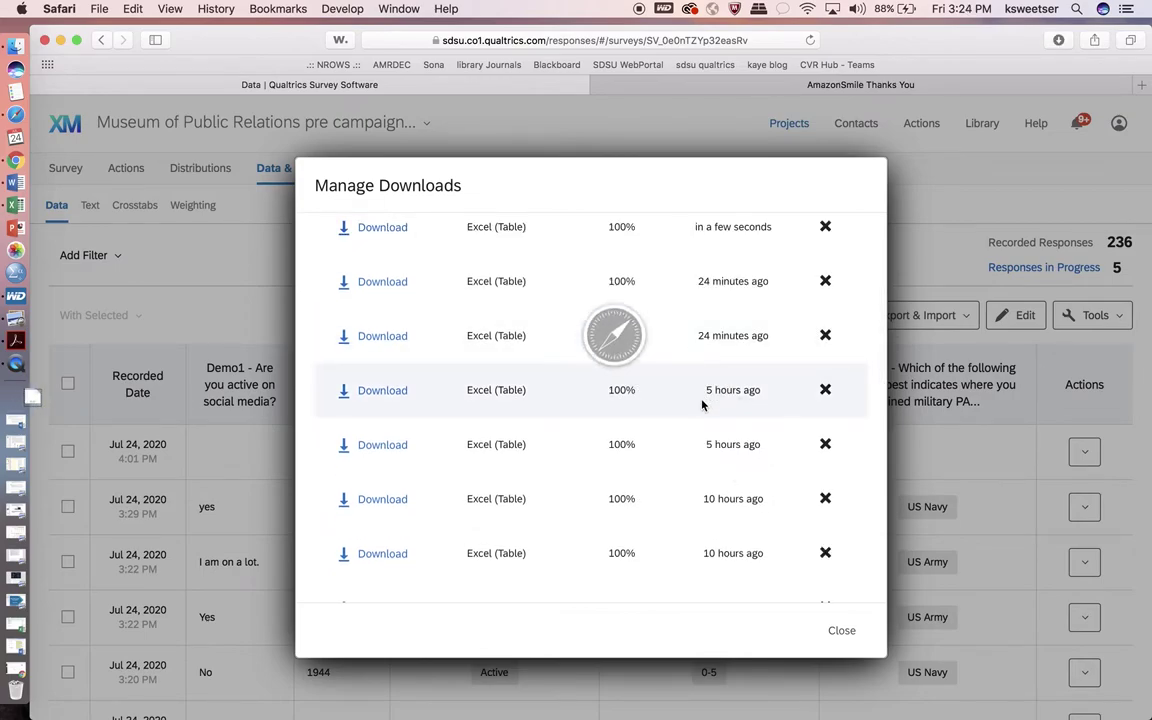
# Export the responses again as an Excel file with numeric values.
pyautogui.click(840, 631)
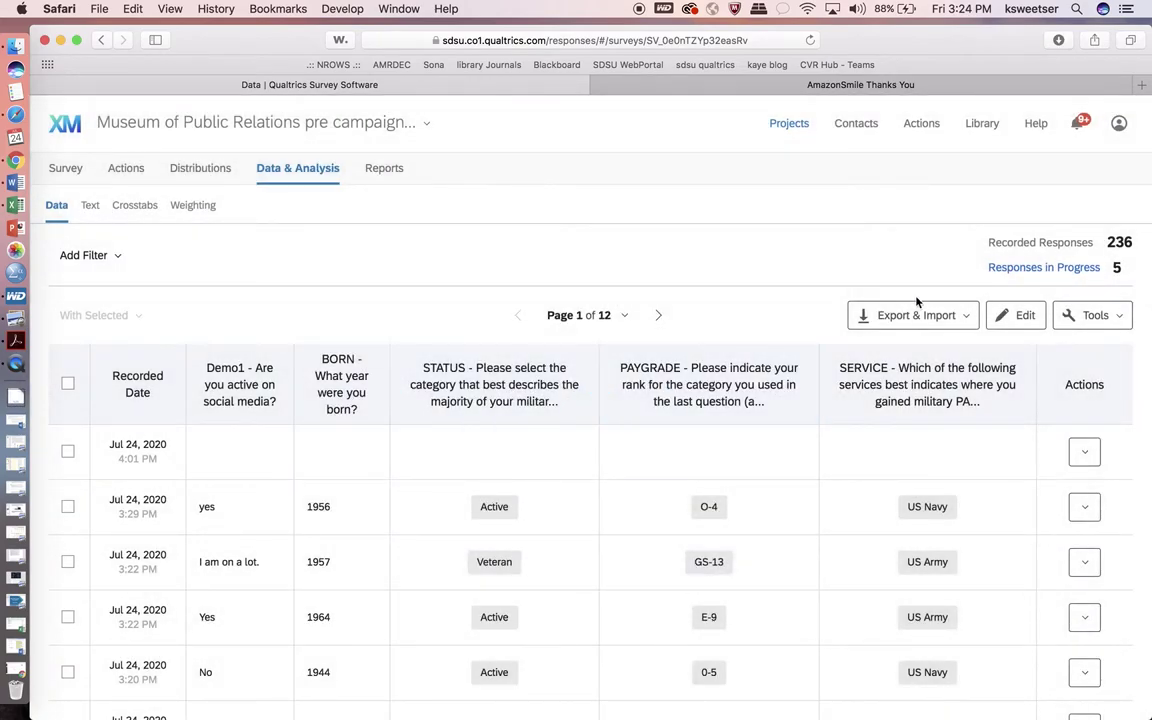
pyautogui.click(962, 318)
pyautogui.click(906, 354)
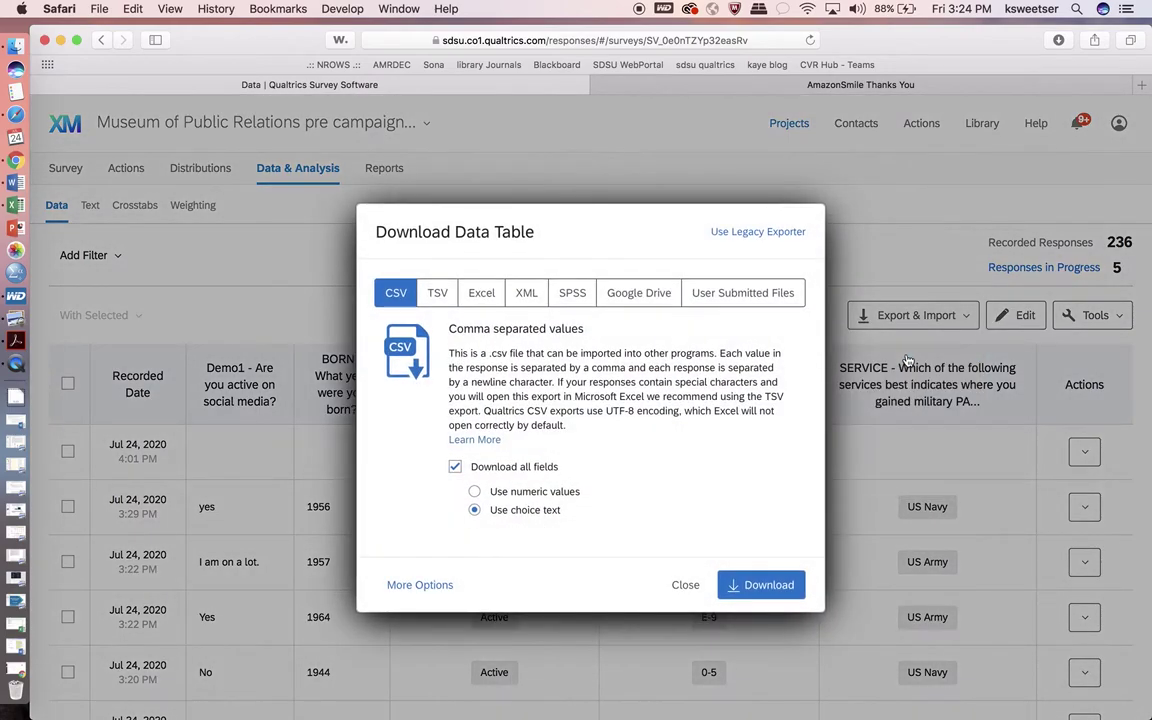
pyautogui.click(482, 294)
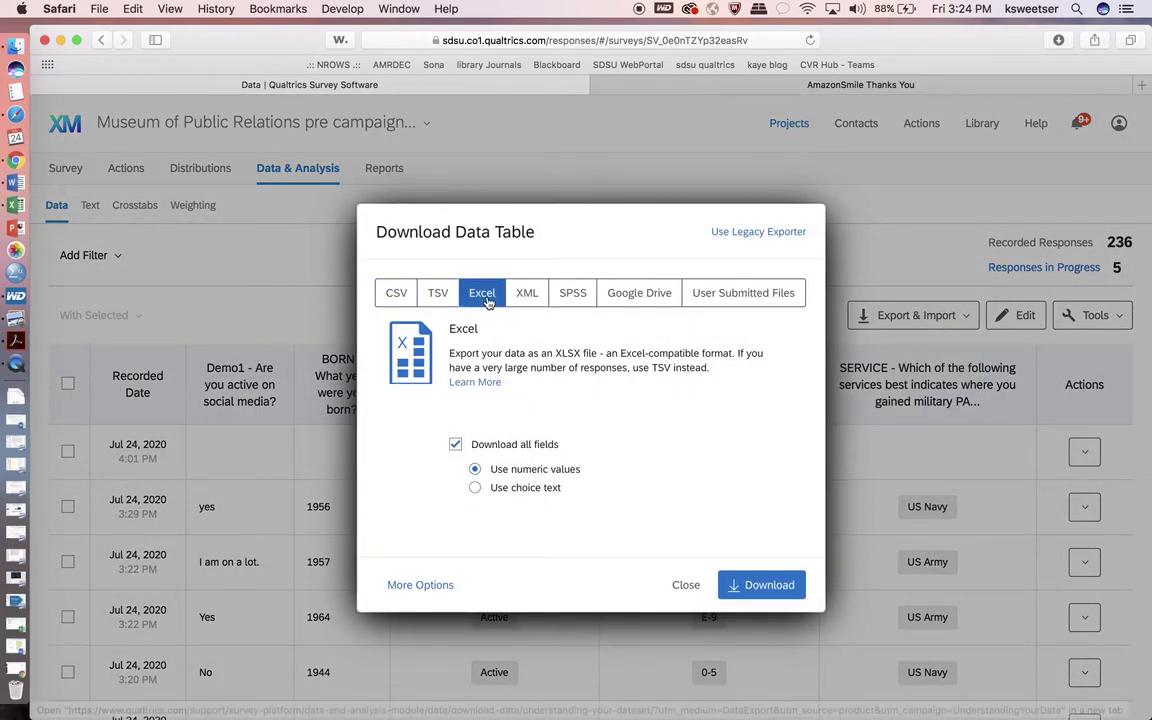
pyautogui.click(770, 586)
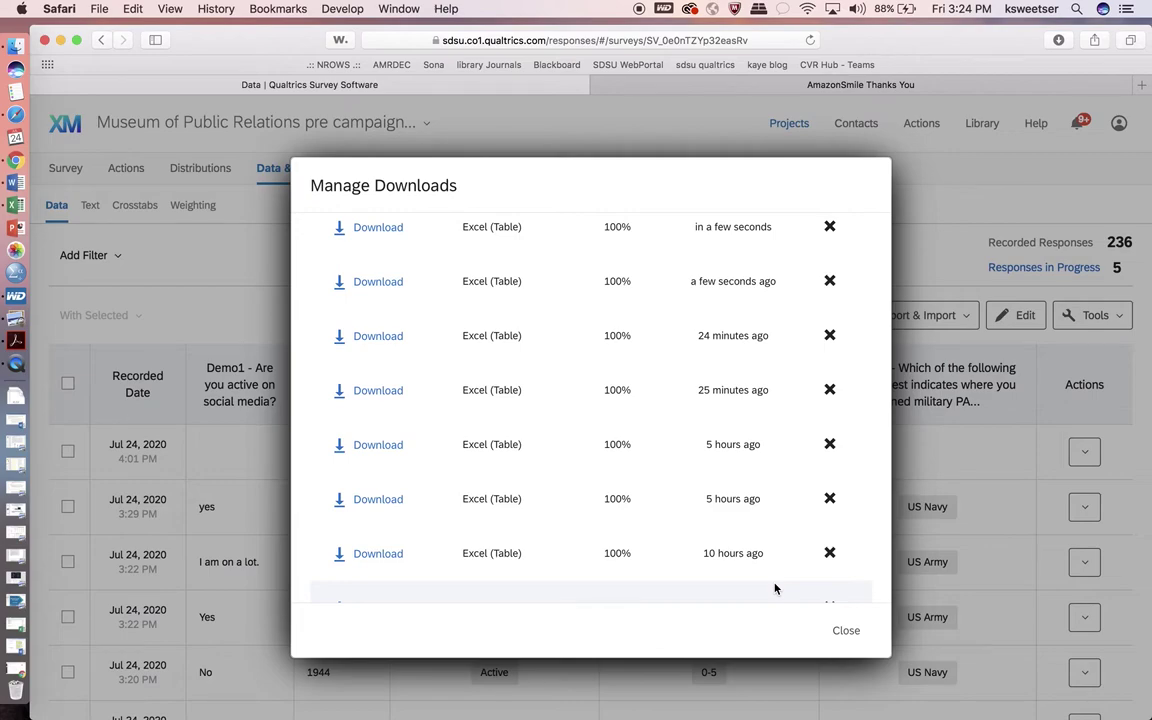
# Open the survey .xlsx export ending 16.23 from Finder's Downloads in Excel.
pyautogui.click(27, 53)
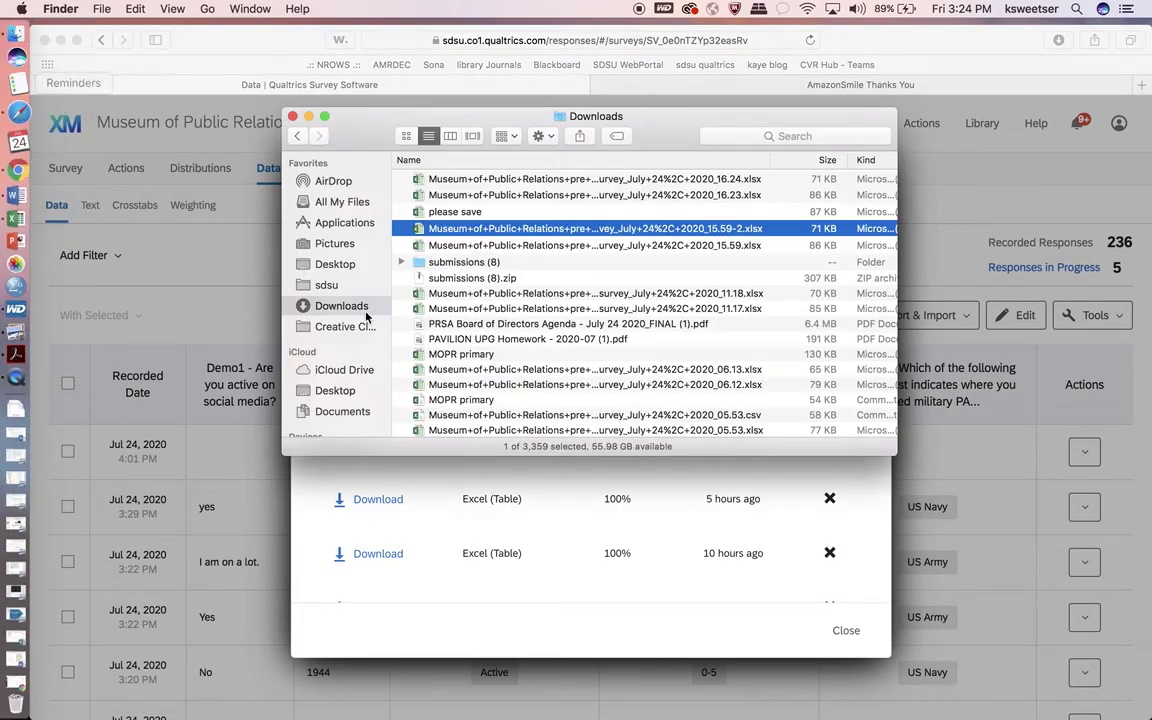
pyautogui.doubleClick(511, 196)
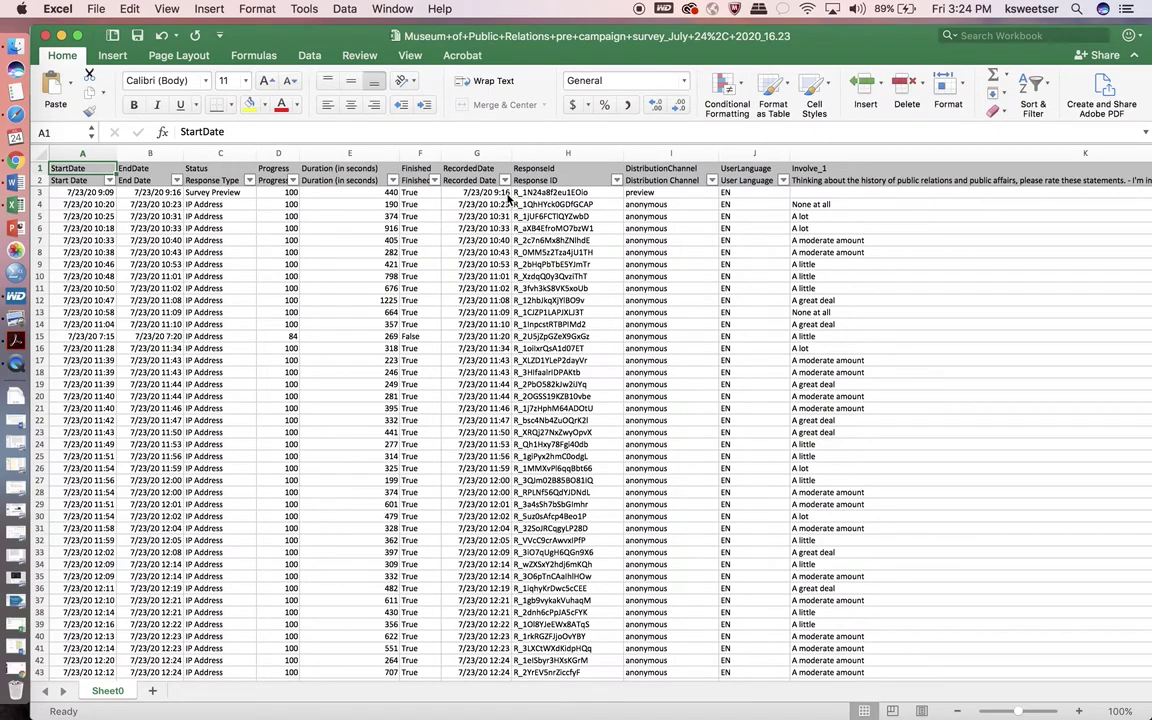
pyautogui.hscroll(6, 787, 314)
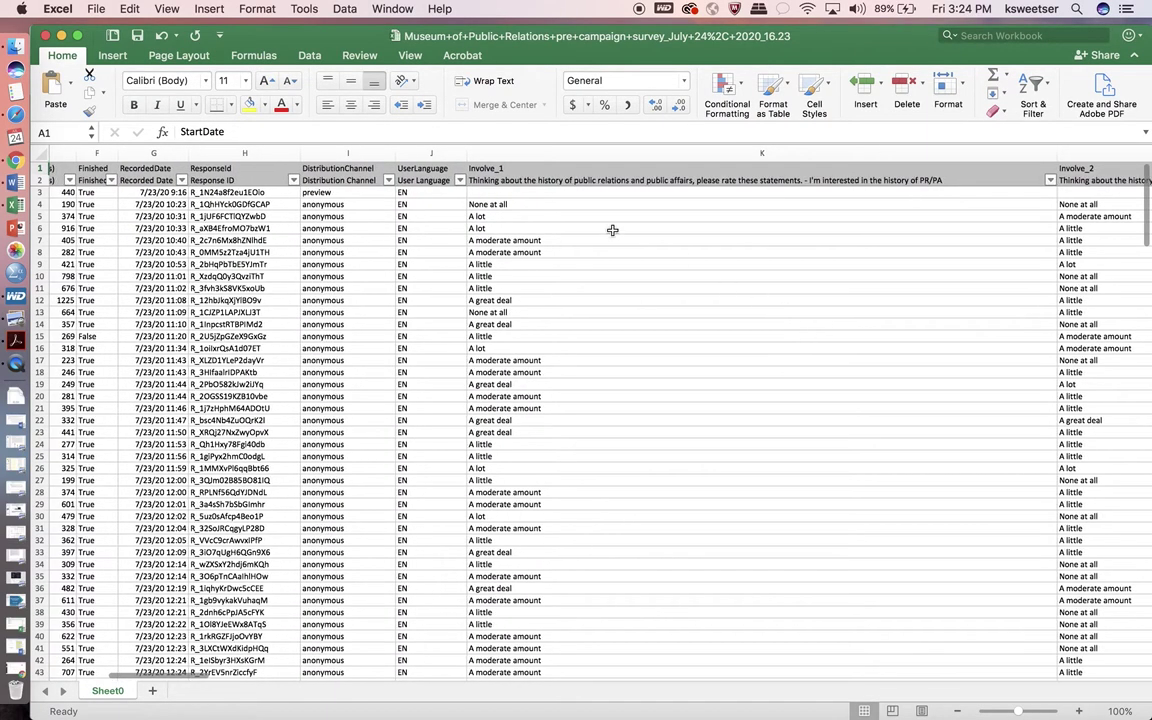
pyautogui.click(531, 204)
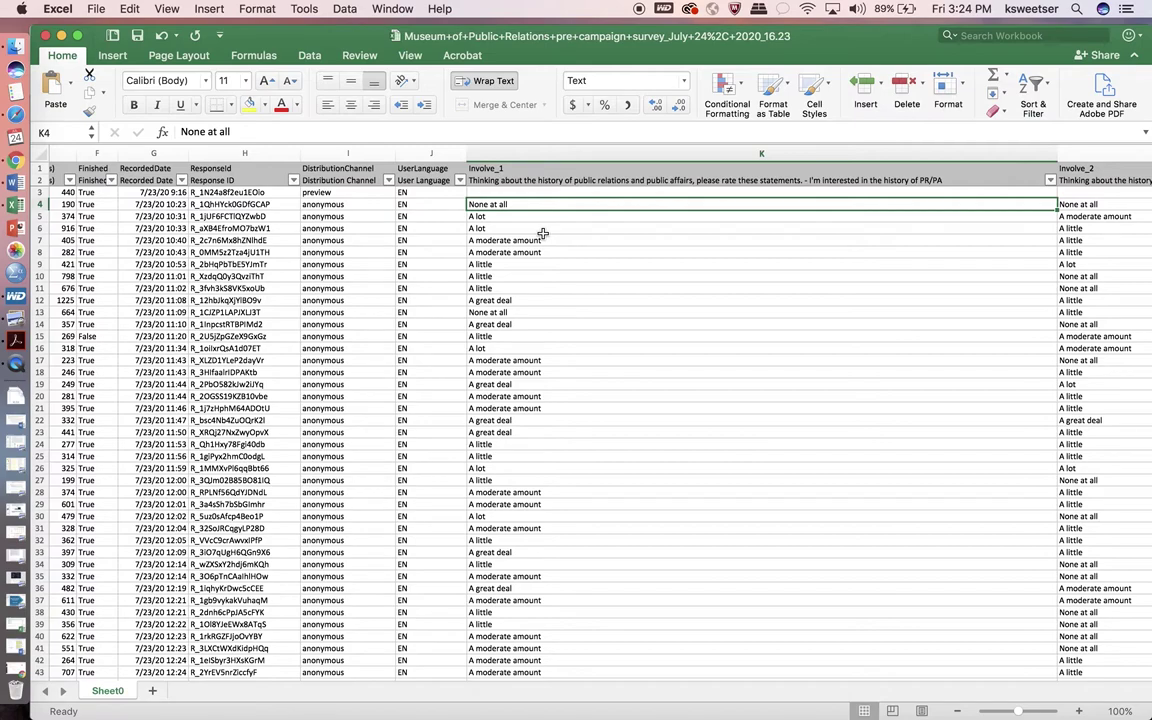
pyautogui.click(540, 241)
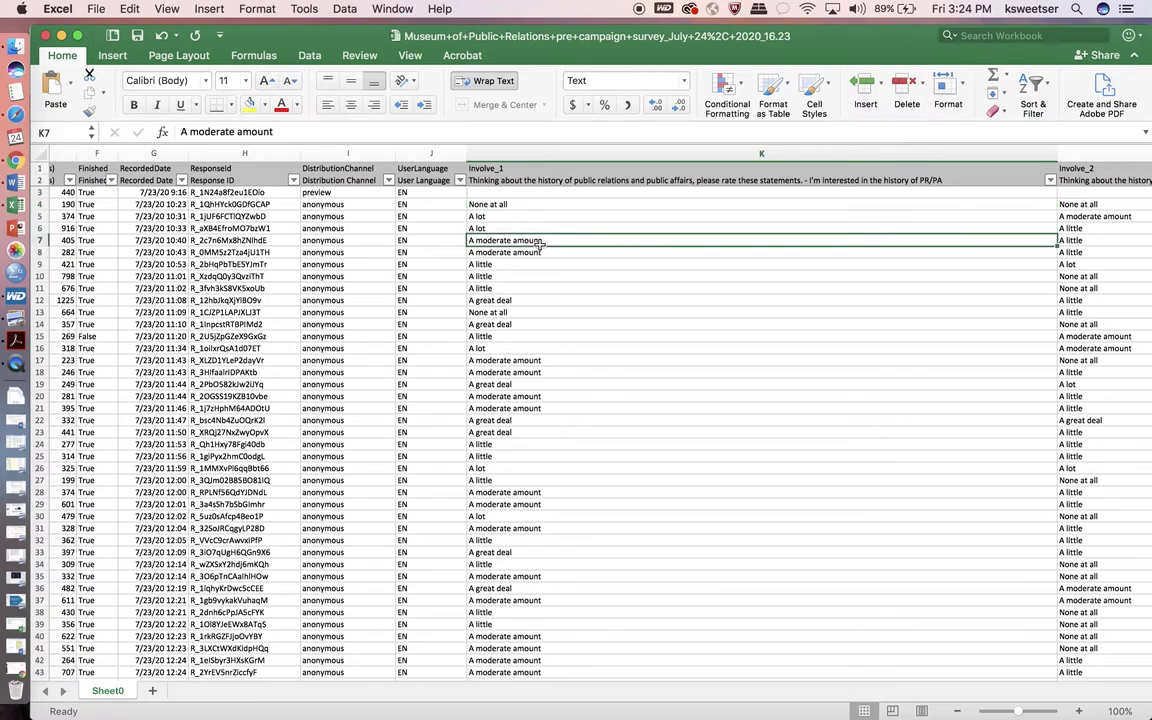
pyautogui.click(565, 300)
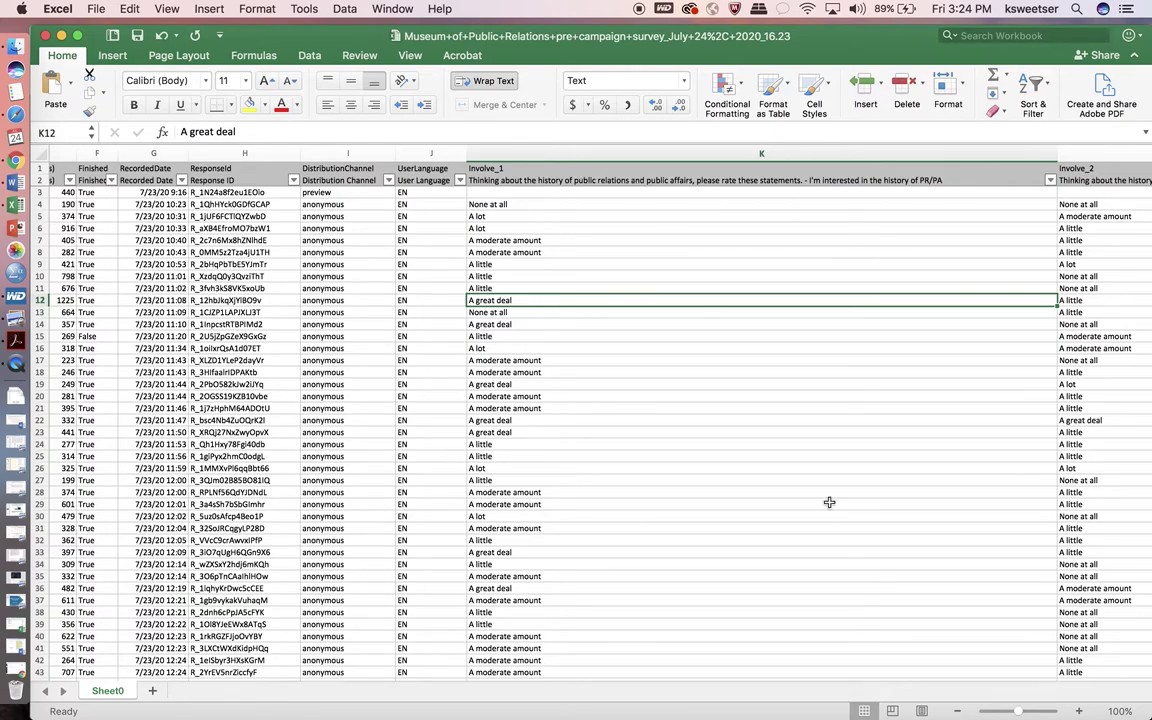
pyautogui.hscroll(5, 800, 500)
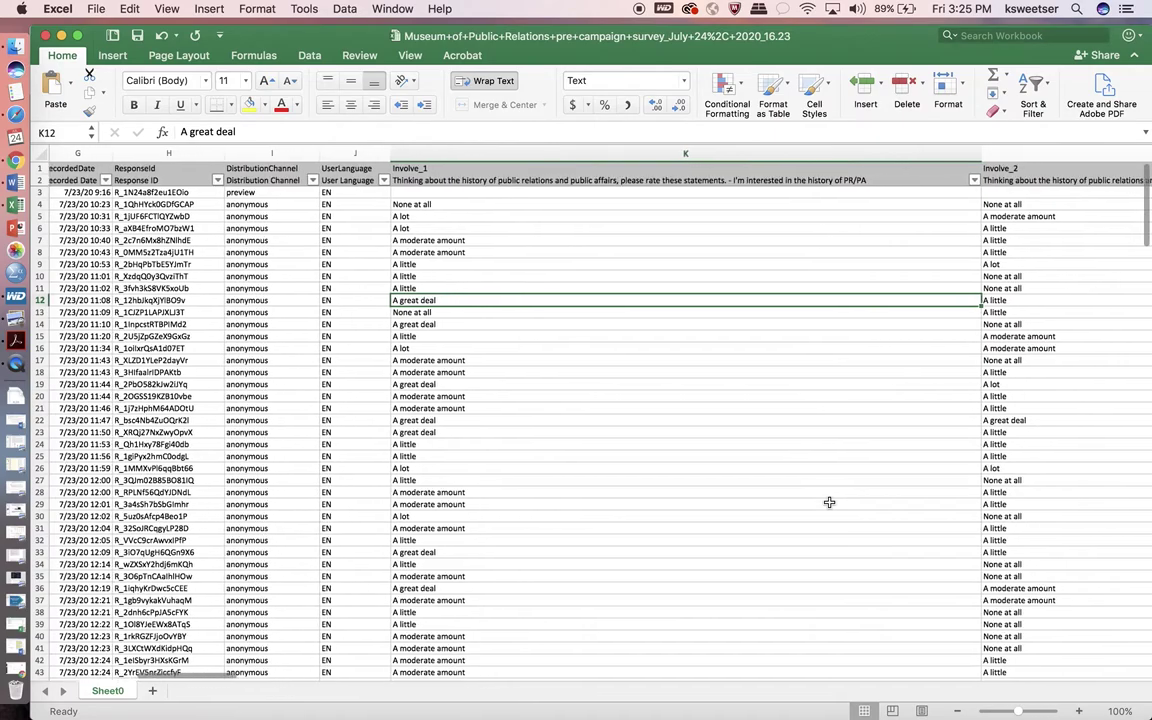
pyautogui.hscroll(4, 800, 416)
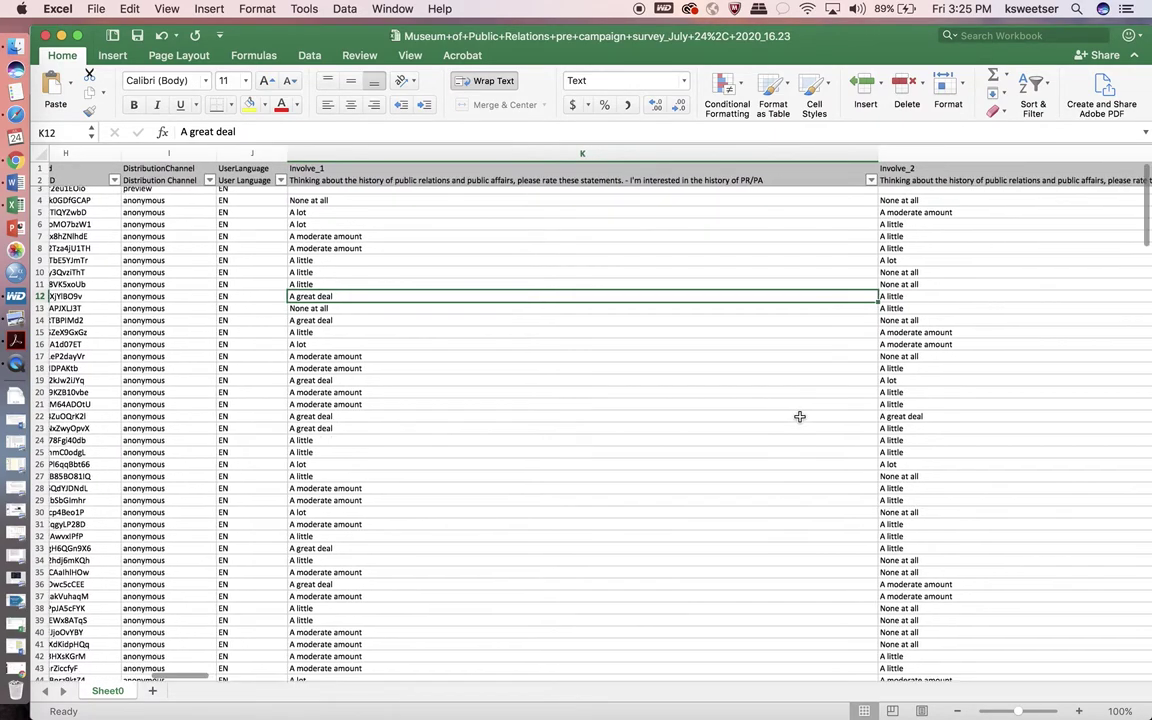
pyautogui.hscroll(5, 800, 416)
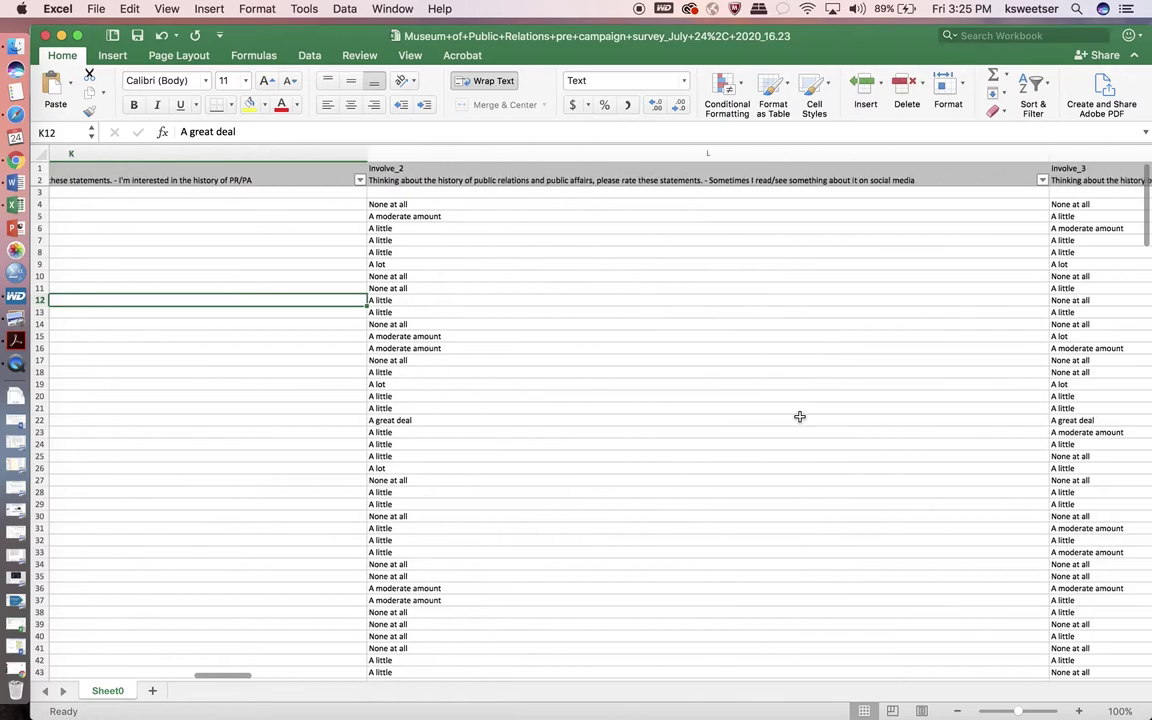
pyautogui.hscroll(2, 800, 416)
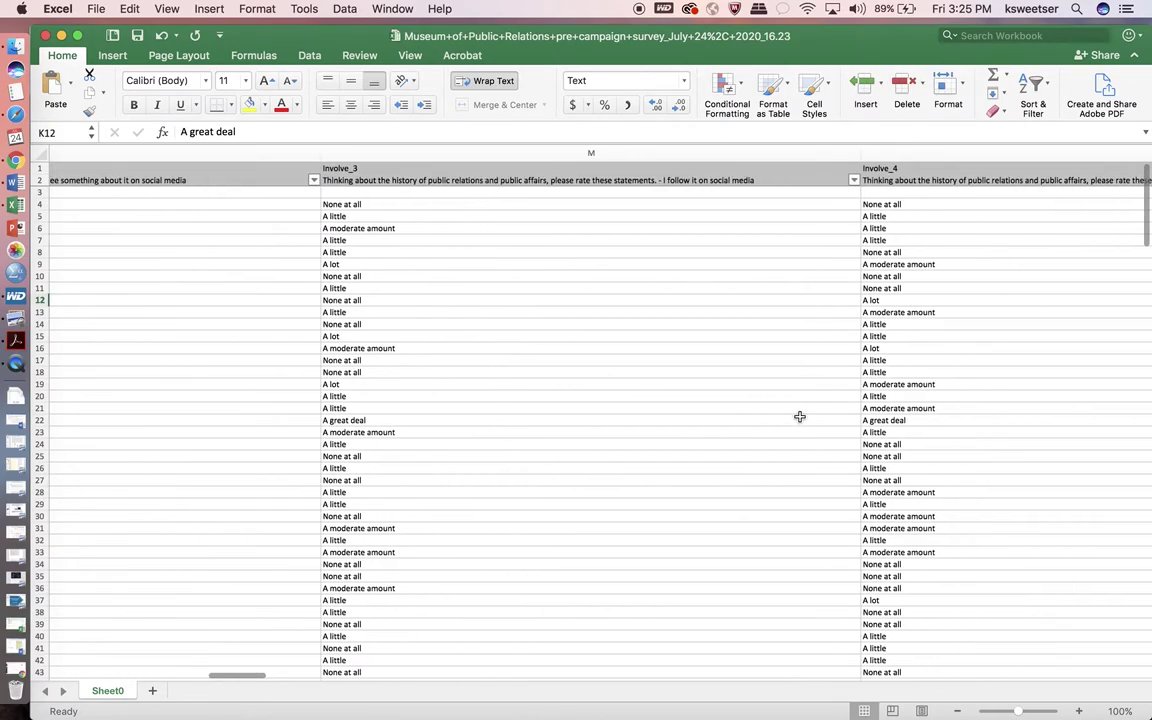
pyautogui.hscroll(10, 799, 416)
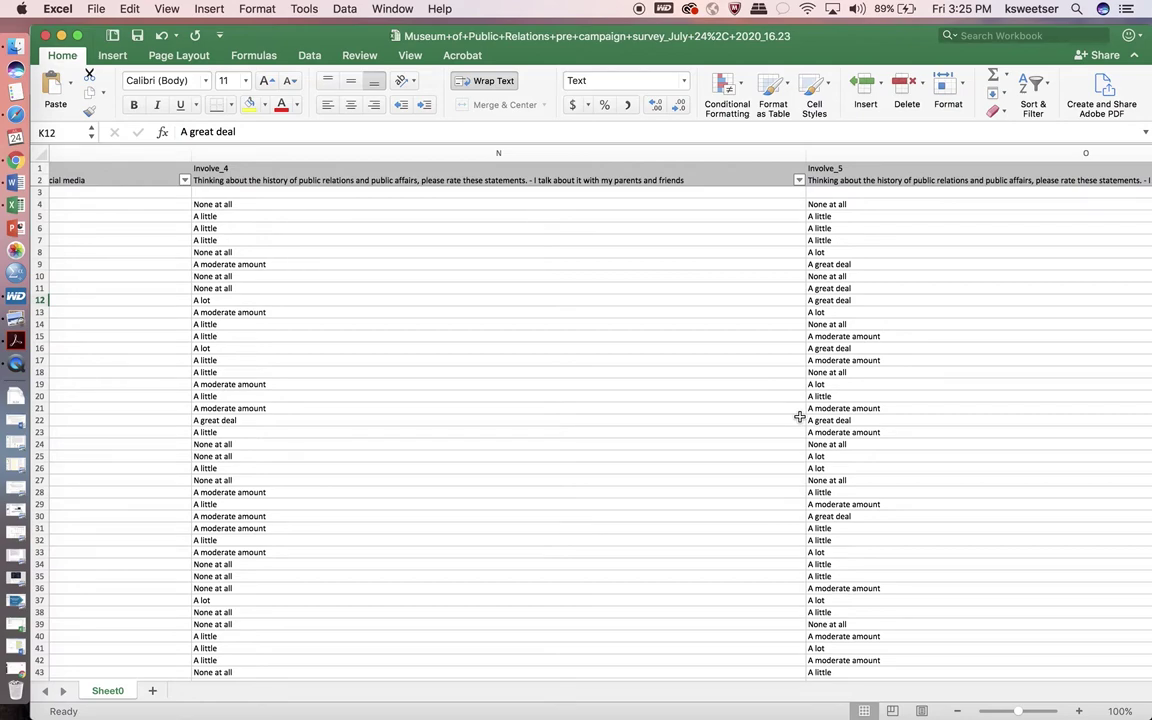
pyautogui.hscroll(15, 799, 416)
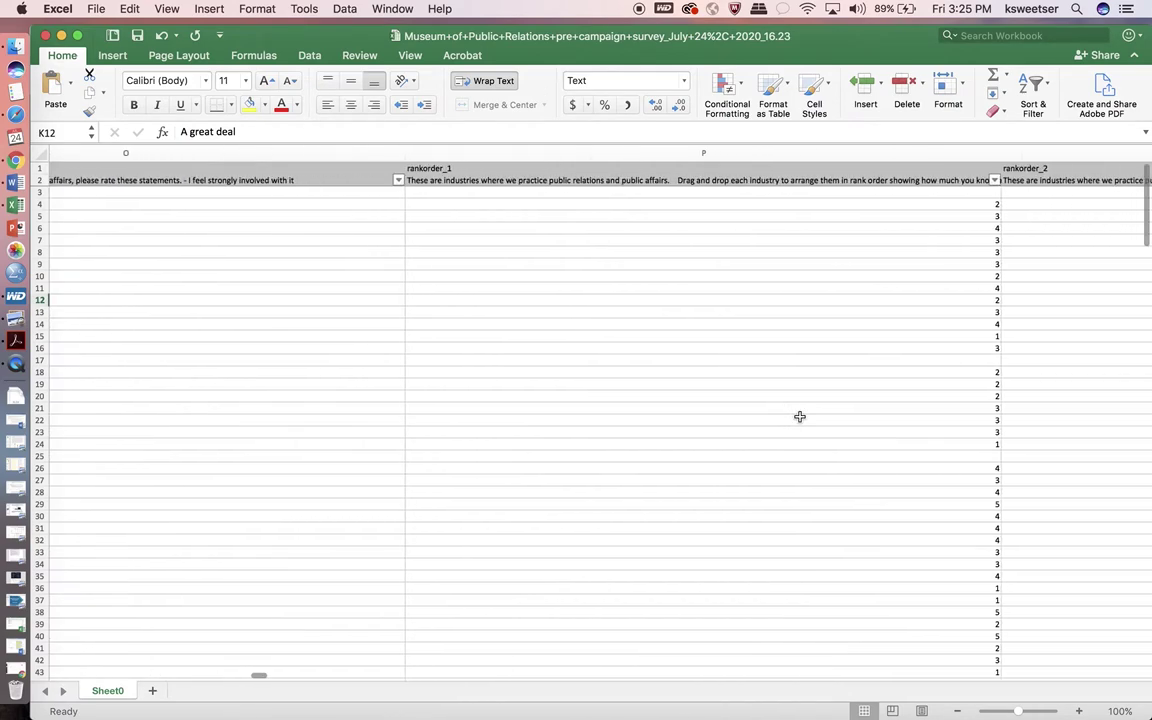
pyautogui.hscroll(20, 799, 416)
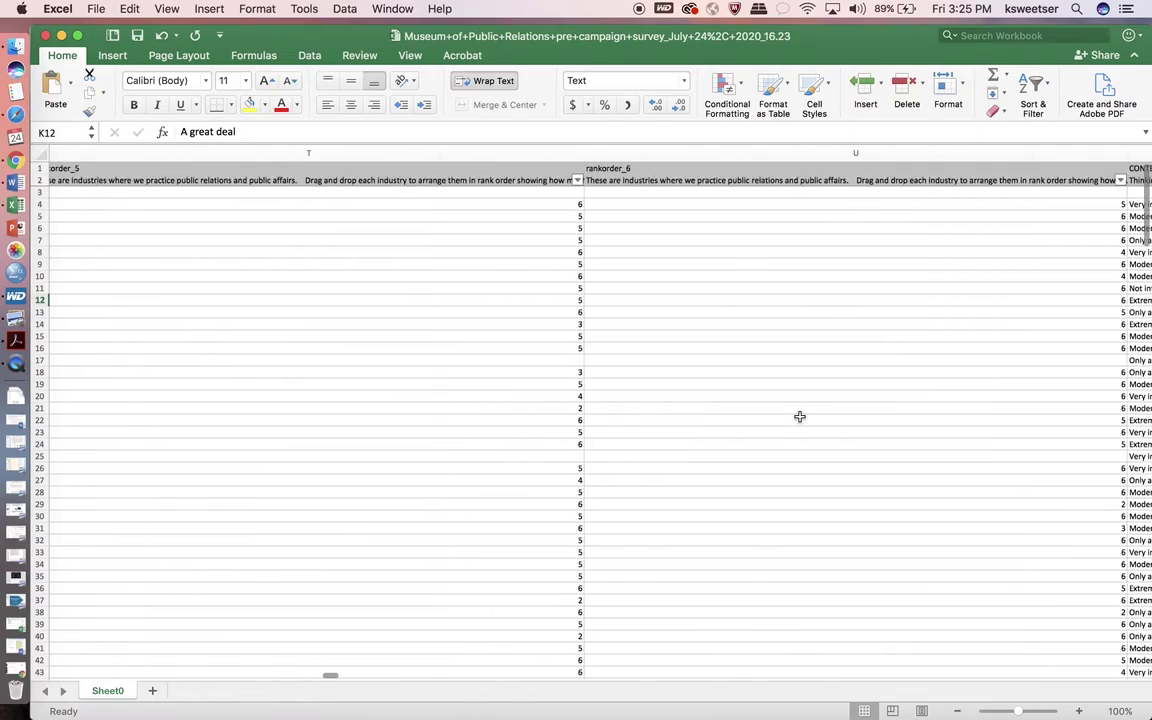
pyautogui.hscroll(10, 799, 416)
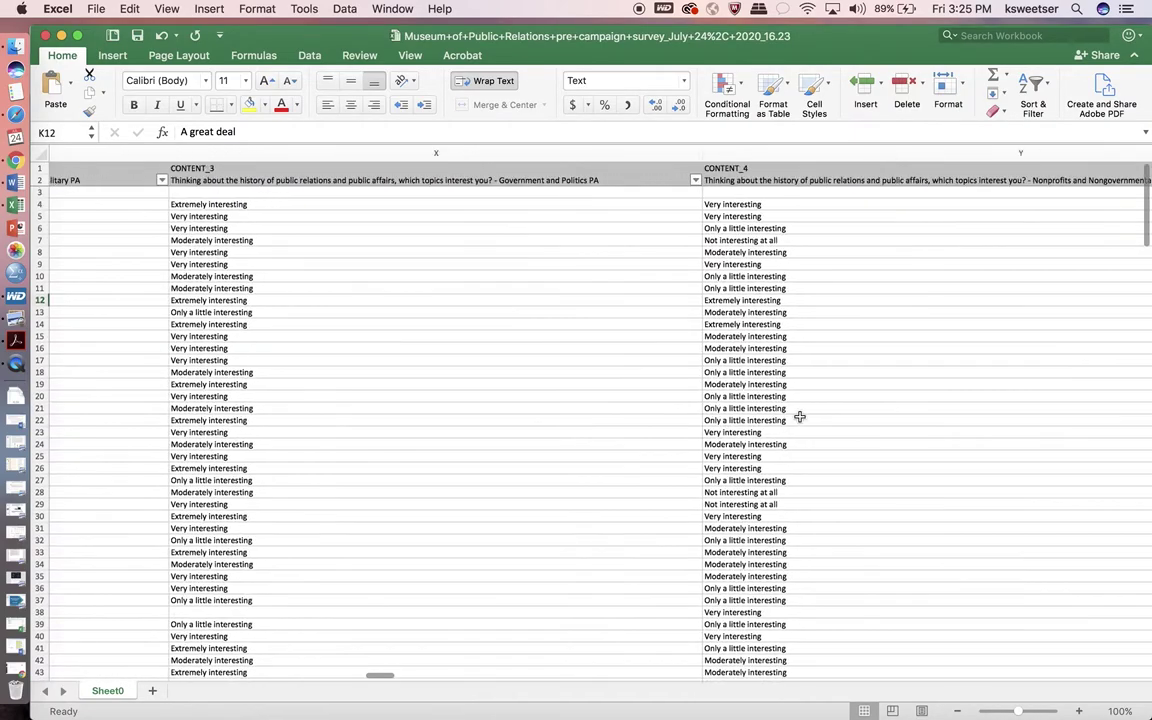
pyautogui.hscroll(15, 799, 416)
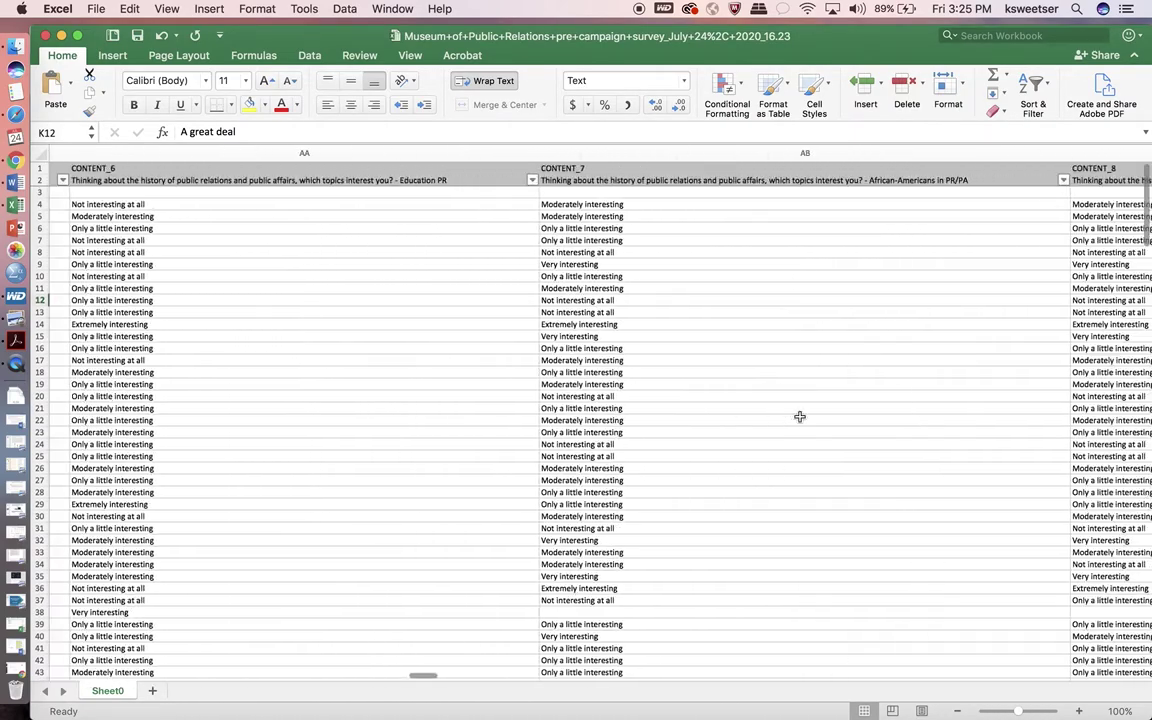
pyautogui.hscroll(20, 799, 416)
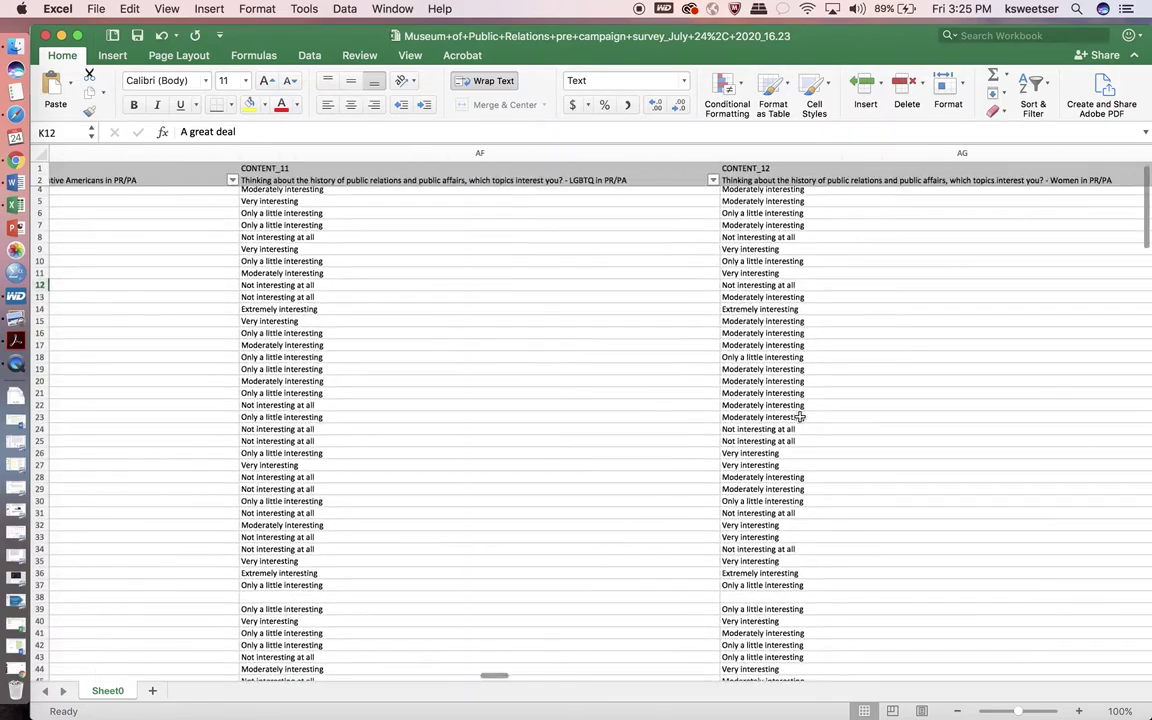
pyautogui.hscroll(20, 799, 416)
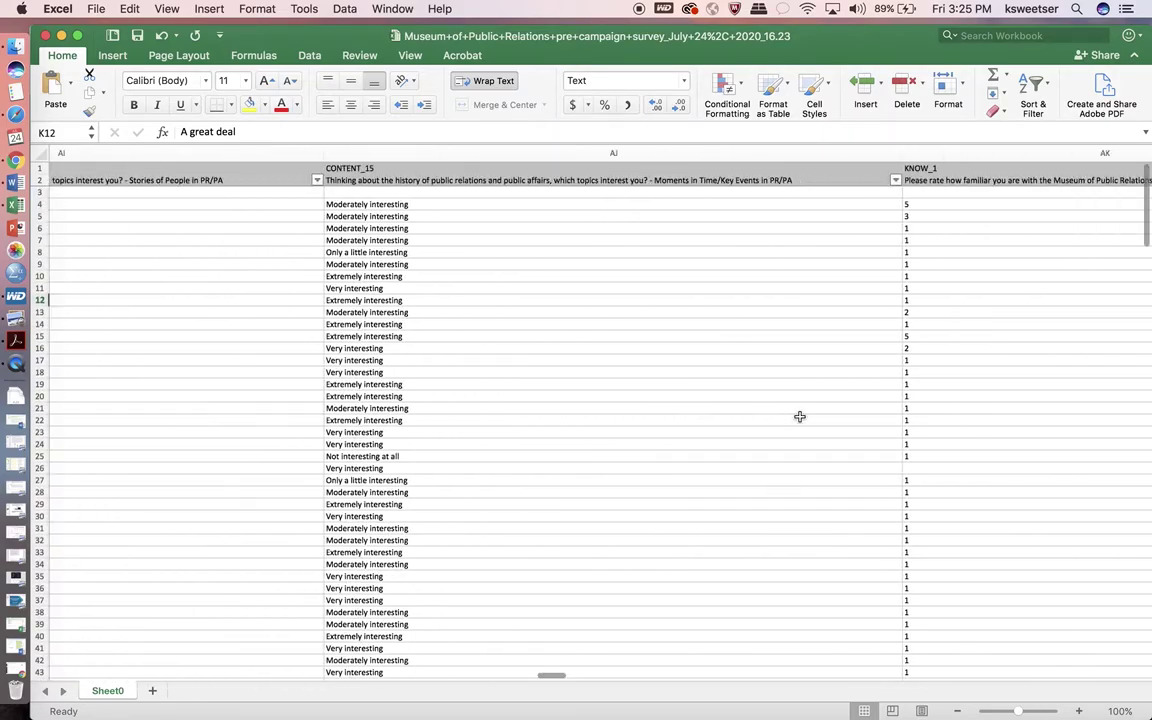
pyautogui.hscroll(20, 799, 416)
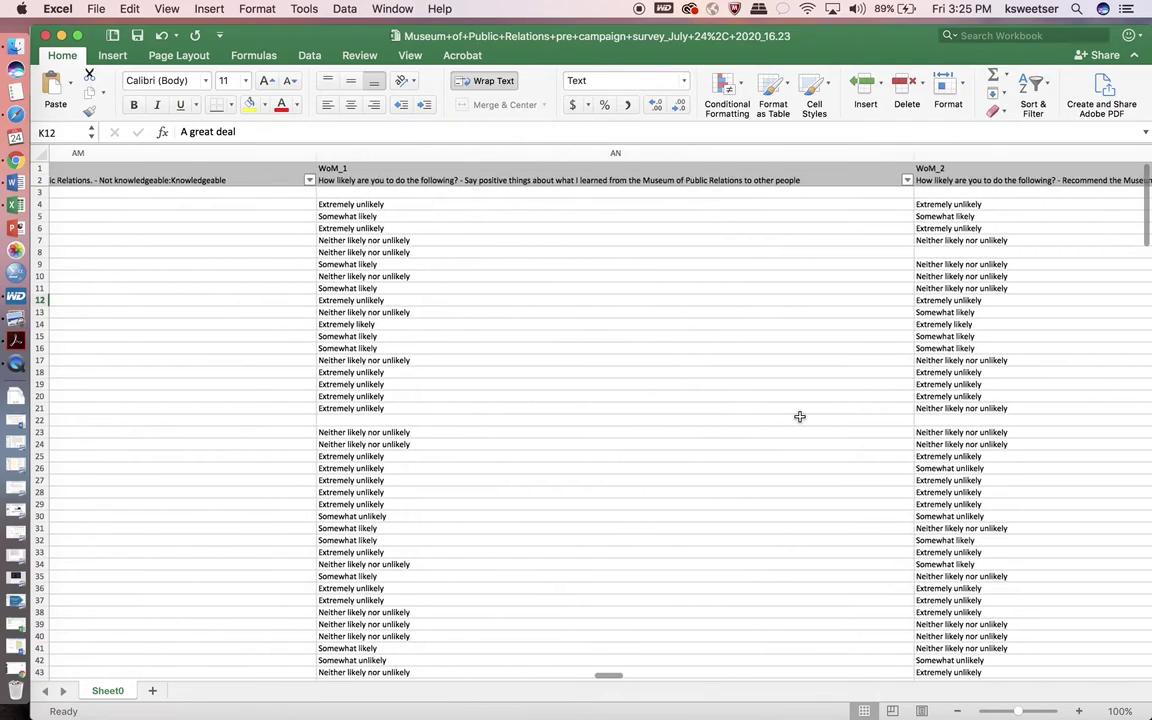
pyautogui.hscroll(20, 799, 416)
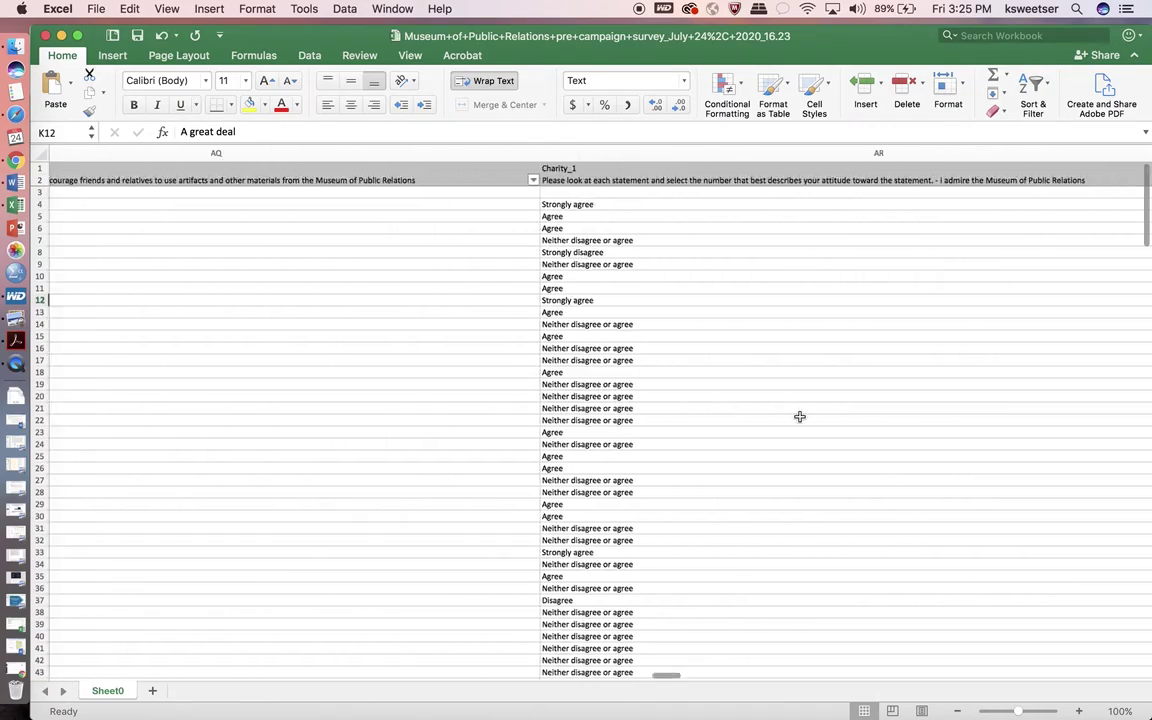
pyautogui.hscroll(20, 799, 416)
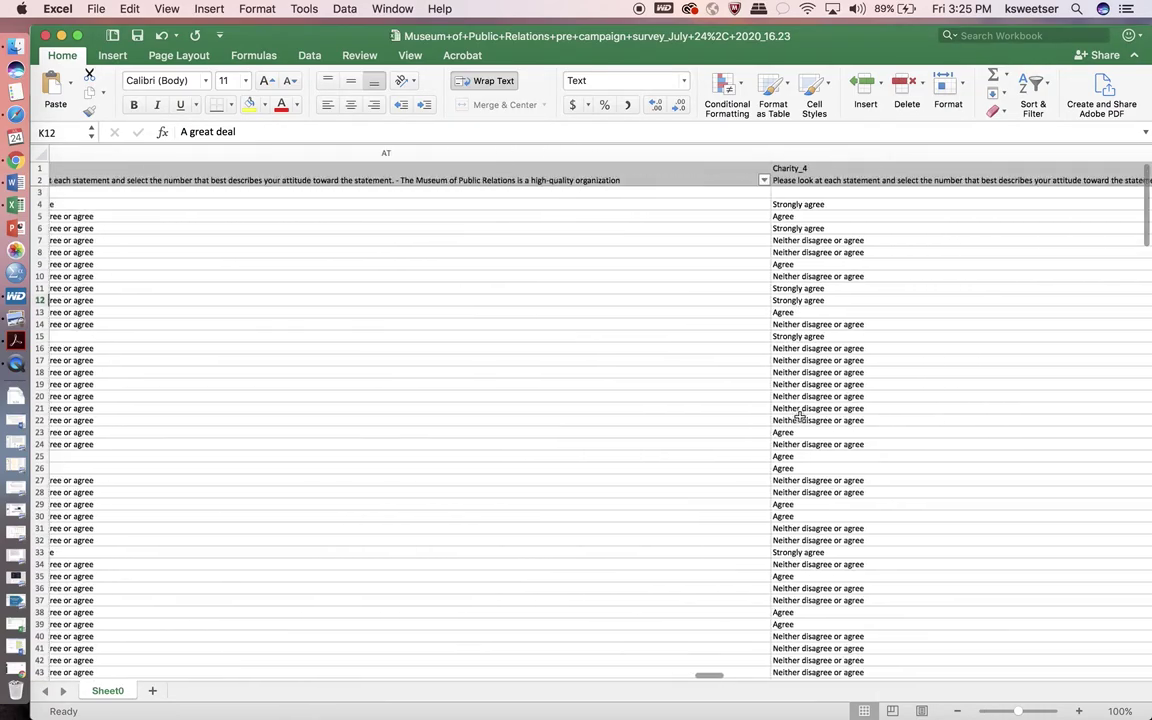
pyautogui.hscroll(20, 799, 416)
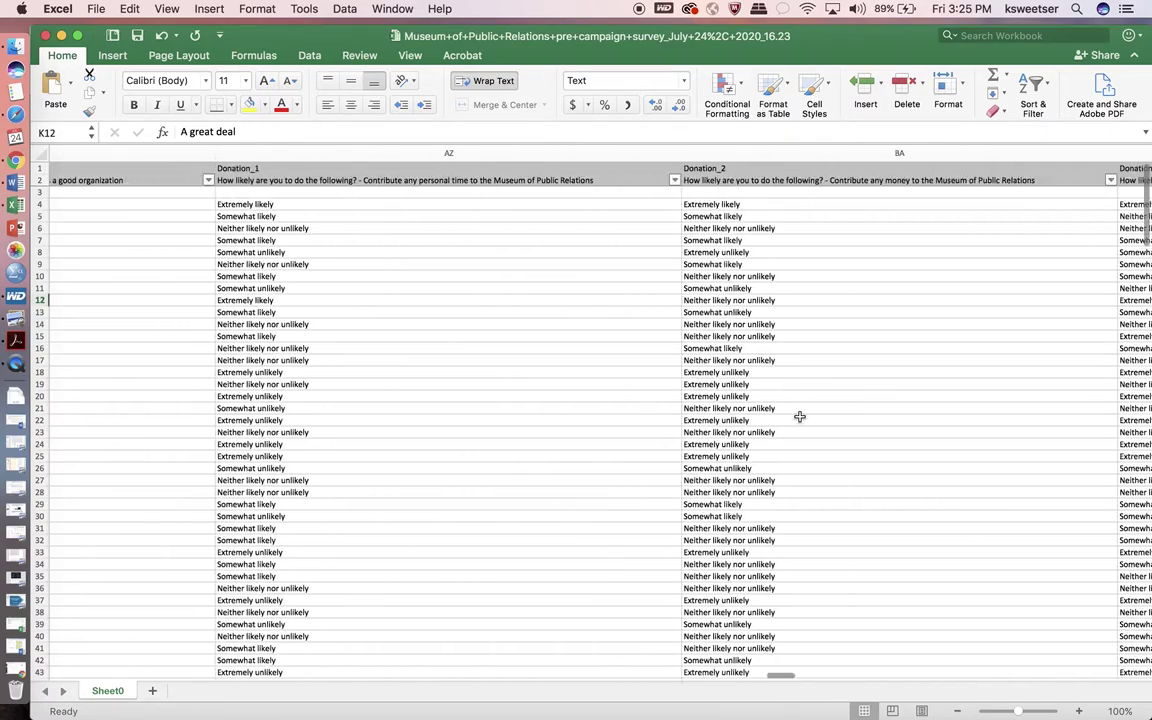
pyautogui.hscroll(20, 799, 416)
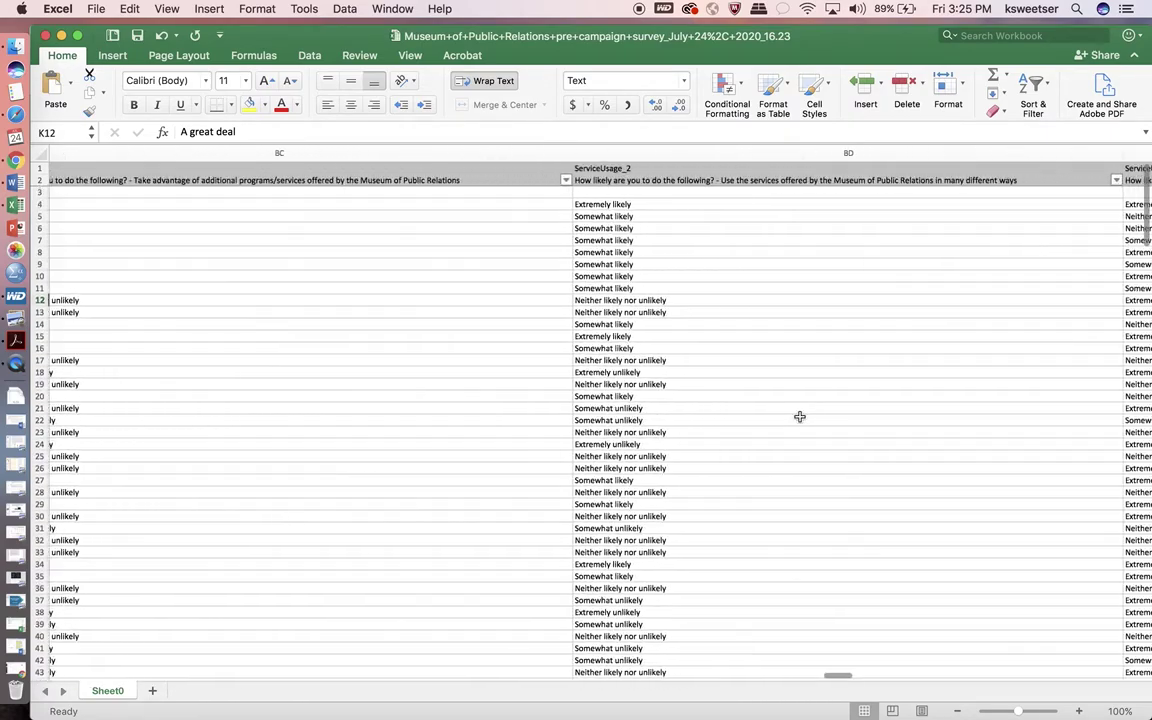
pyautogui.hscroll(20, 799, 416)
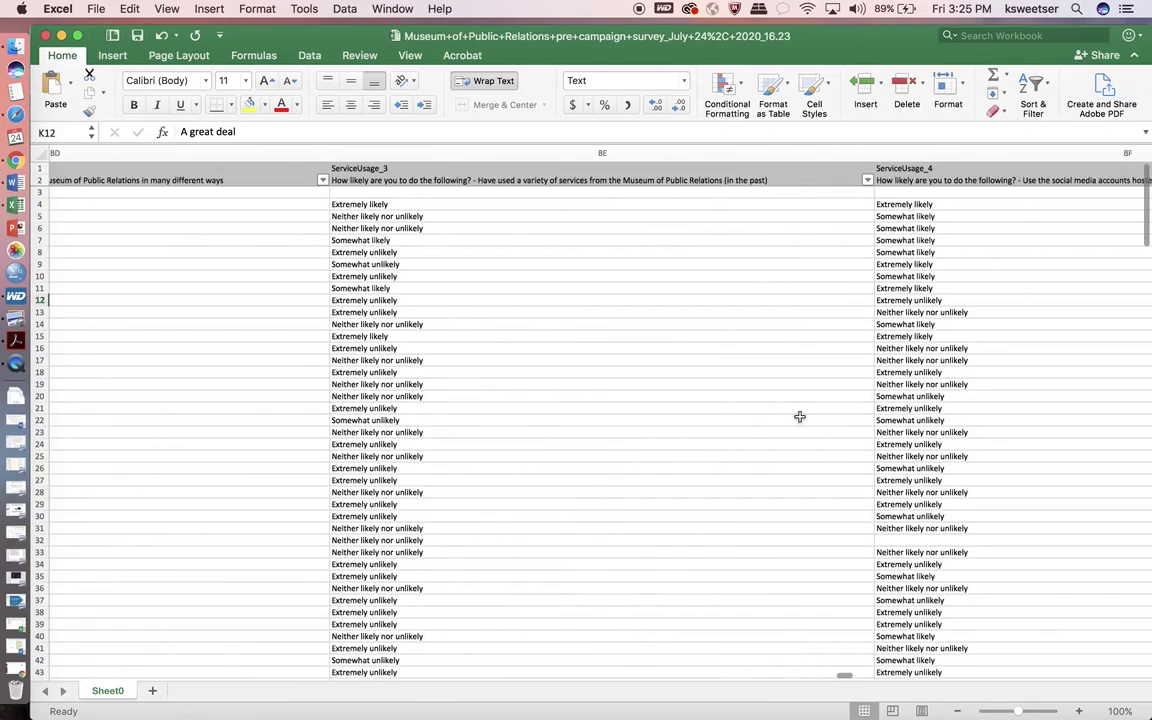
pyautogui.hscroll(20, 799, 416)
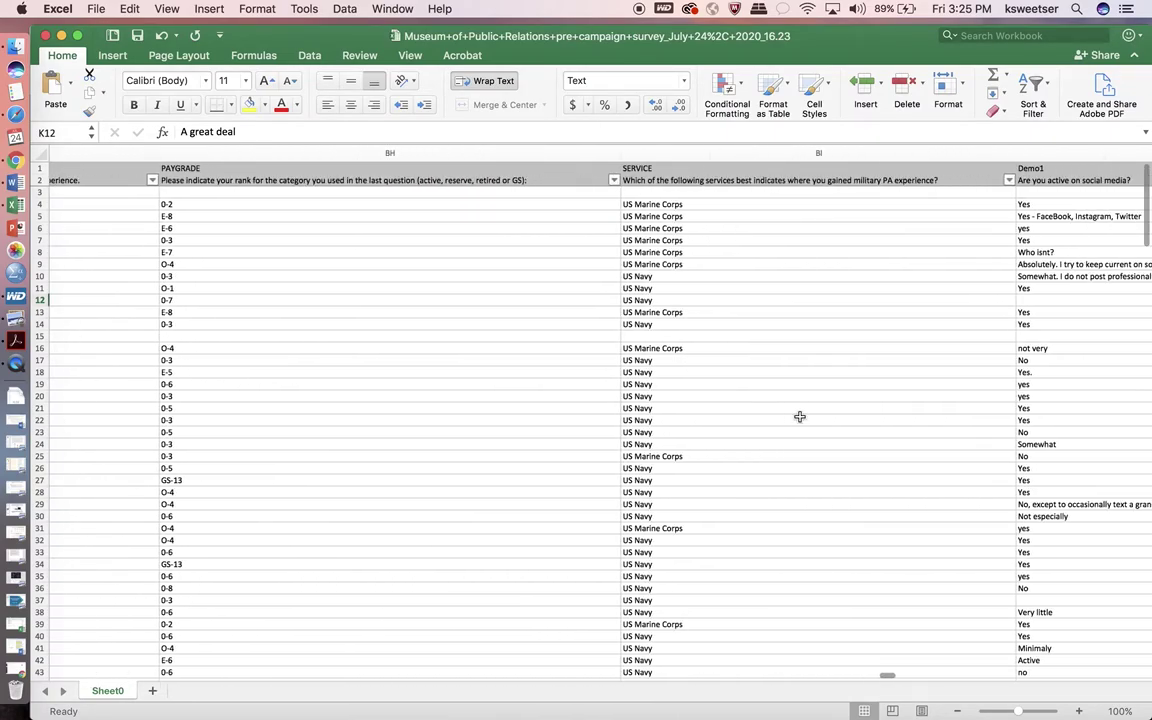
pyautogui.hscroll(5, 799, 416)
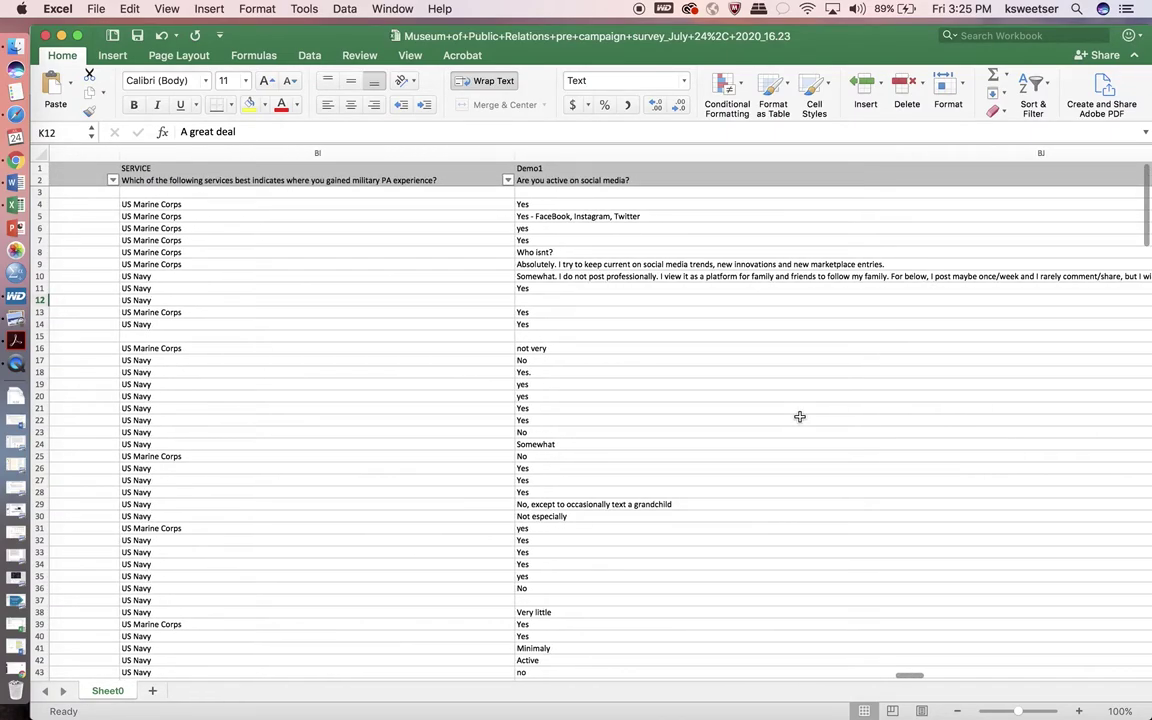
pyautogui.hscroll(-15, 799, 416)
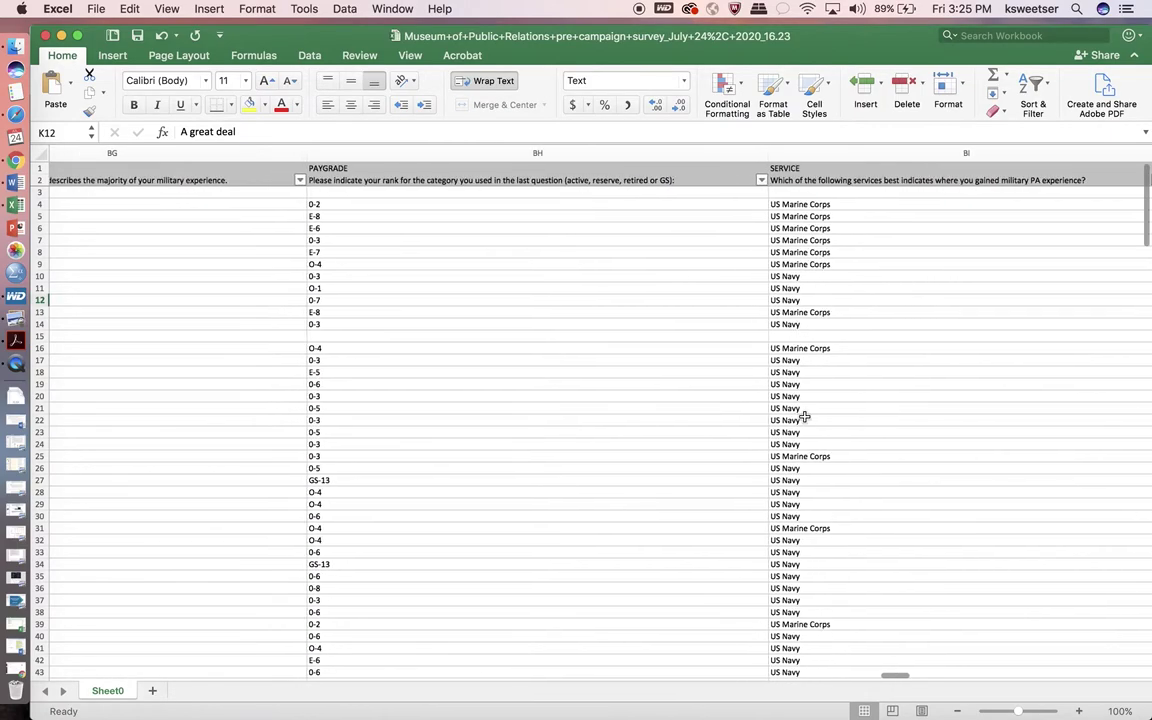
pyautogui.hscroll(-10, 804, 416)
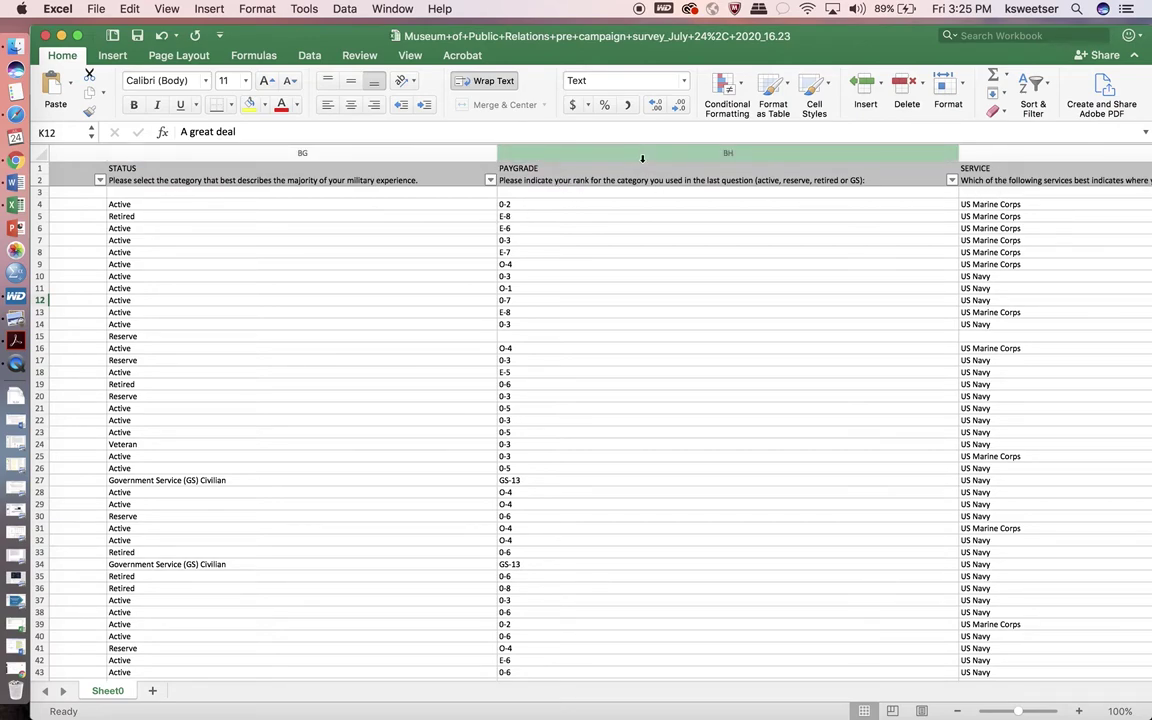
# Set the width of every column on the sheet to 12.
pyautogui.hscroll(3, 960, 160)
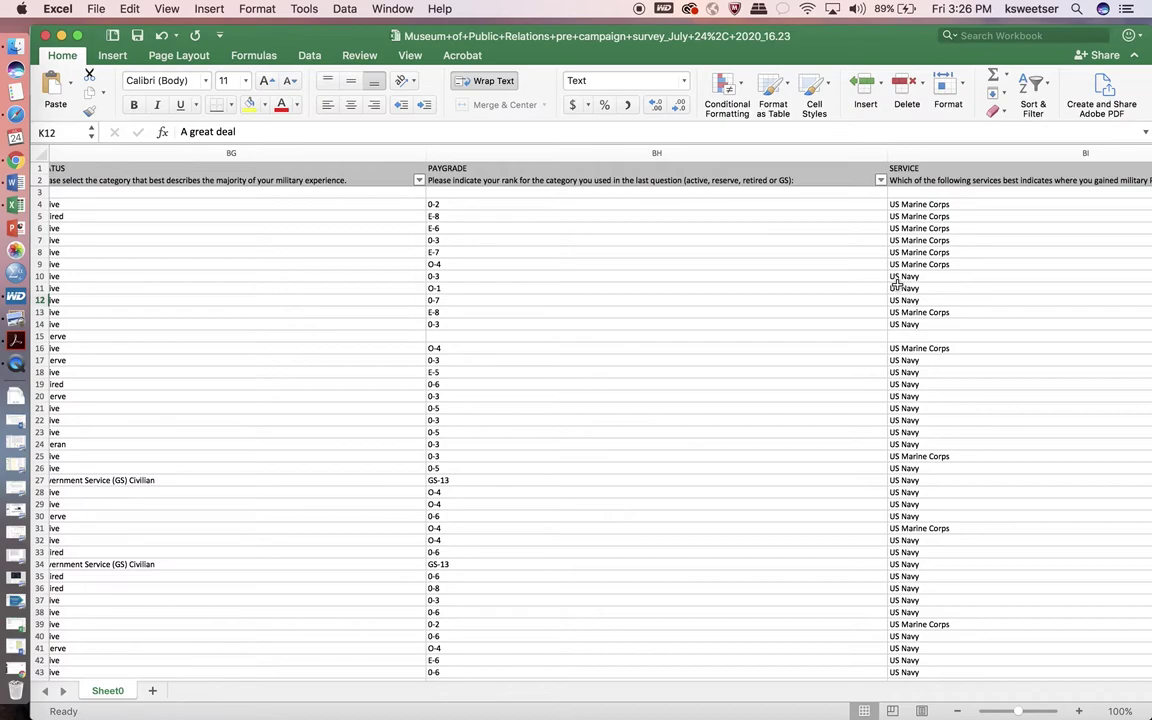
pyautogui.press('super+a')
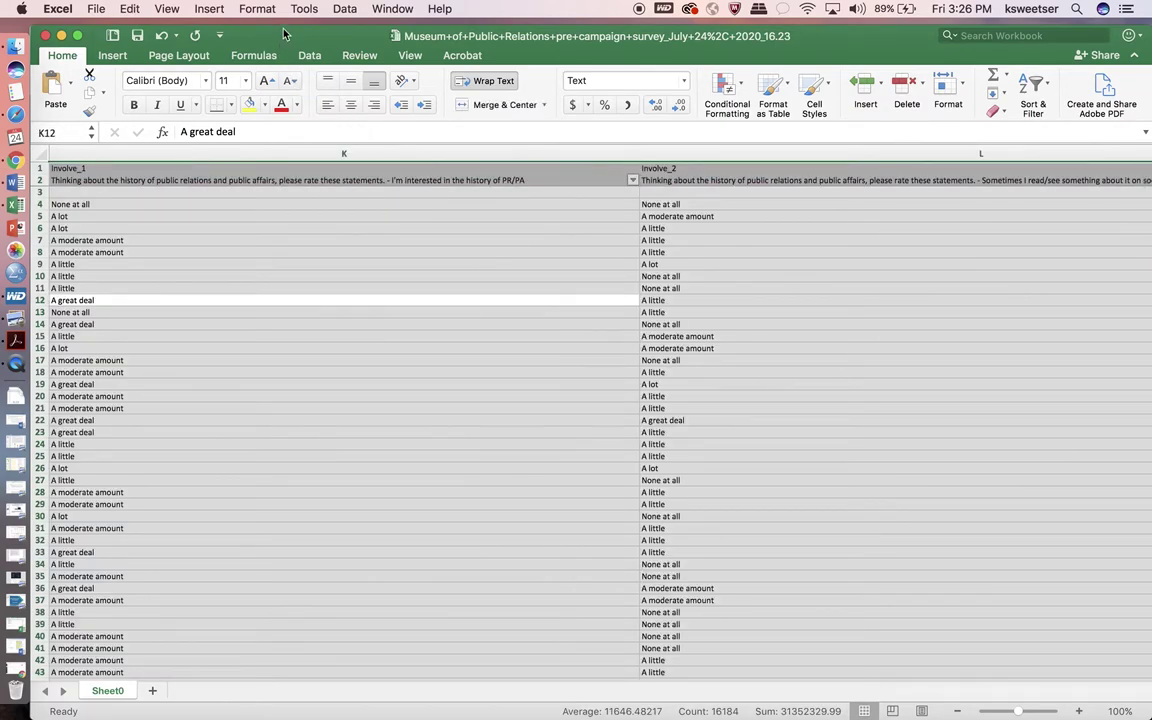
pyautogui.click(257, 10)
pyautogui.moveTo(258, 62)
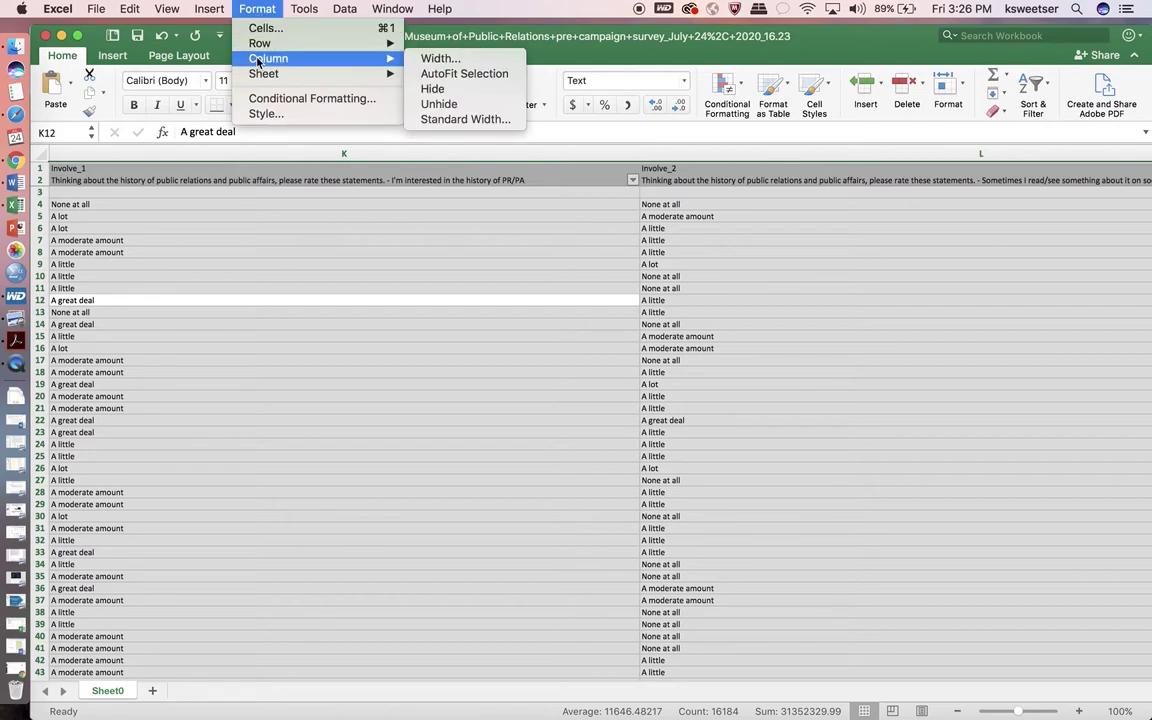
pyautogui.click(465, 62)
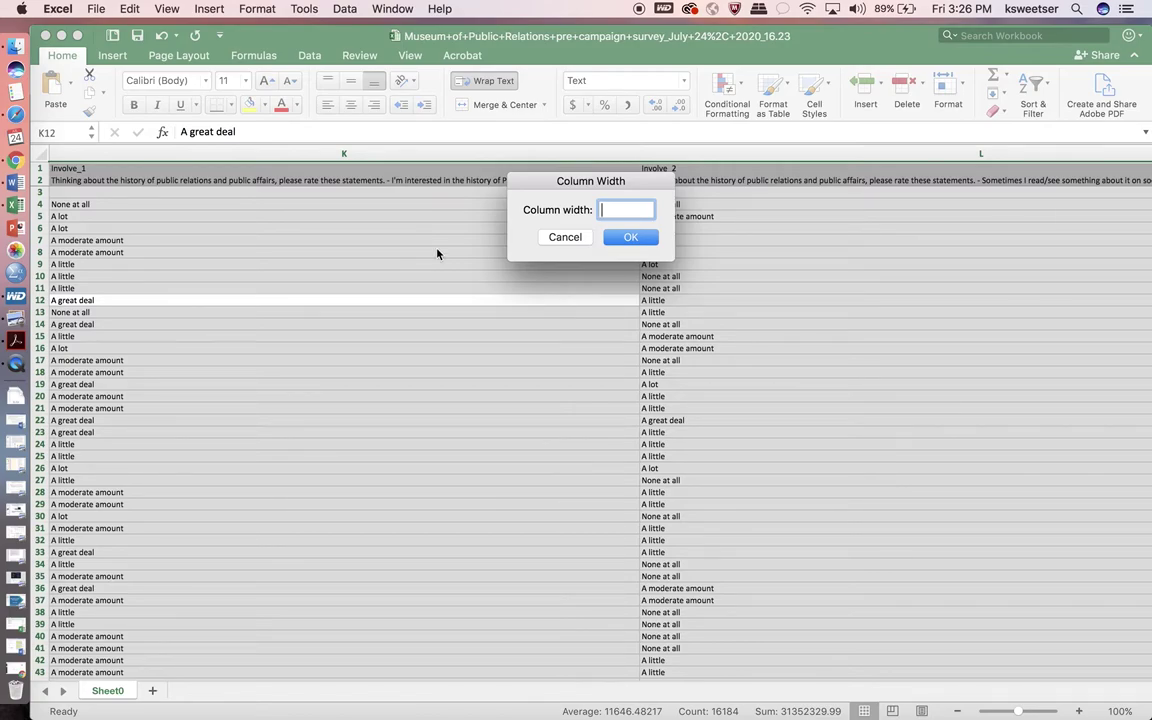
pyautogui.write('12')
pyautogui.click(629, 238)
# Select the STATUS, PAYGRADE and SERVICE columns (BG–BI), then return to the downloaded files.
pyautogui.hscroll(5, 514, 394)
pyautogui.hscroll(15, 514, 394)
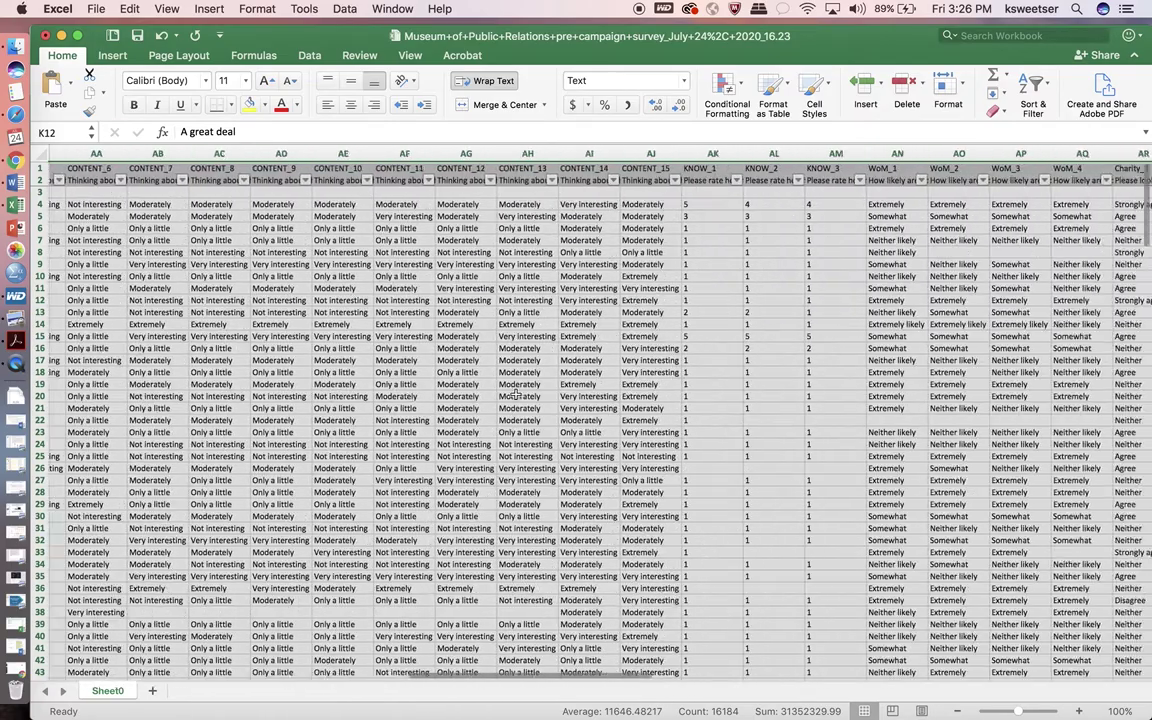
pyautogui.hscroll(8, 514, 394)
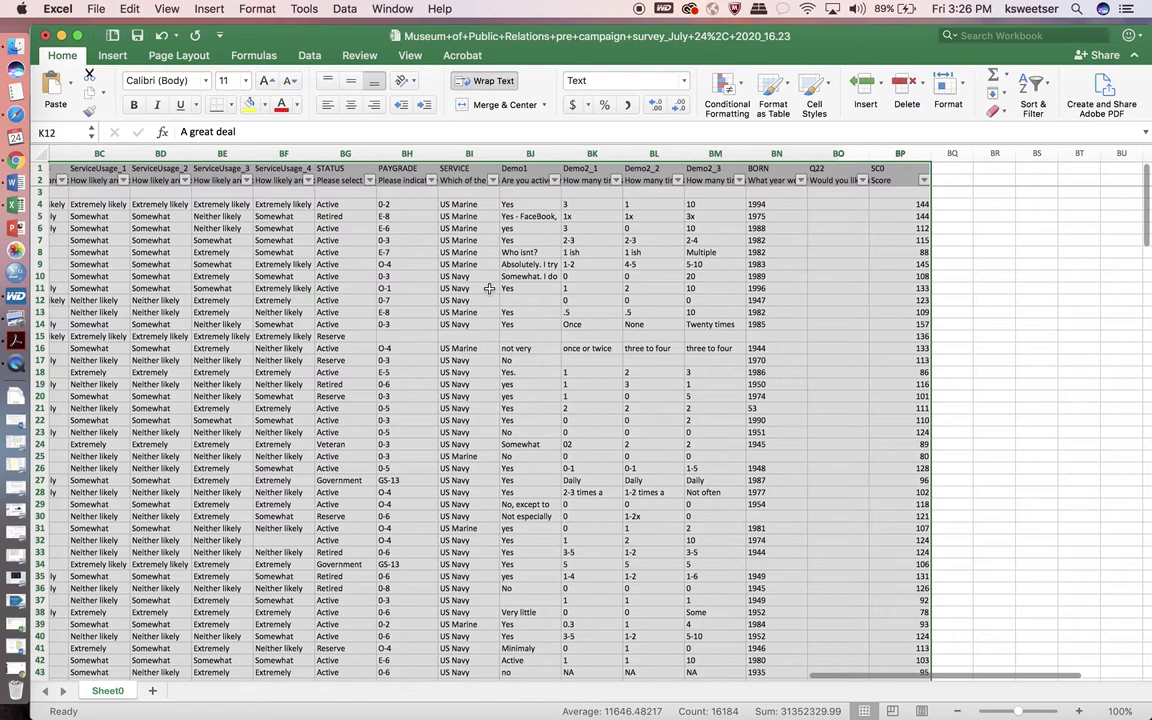
pyautogui.click(460, 288)
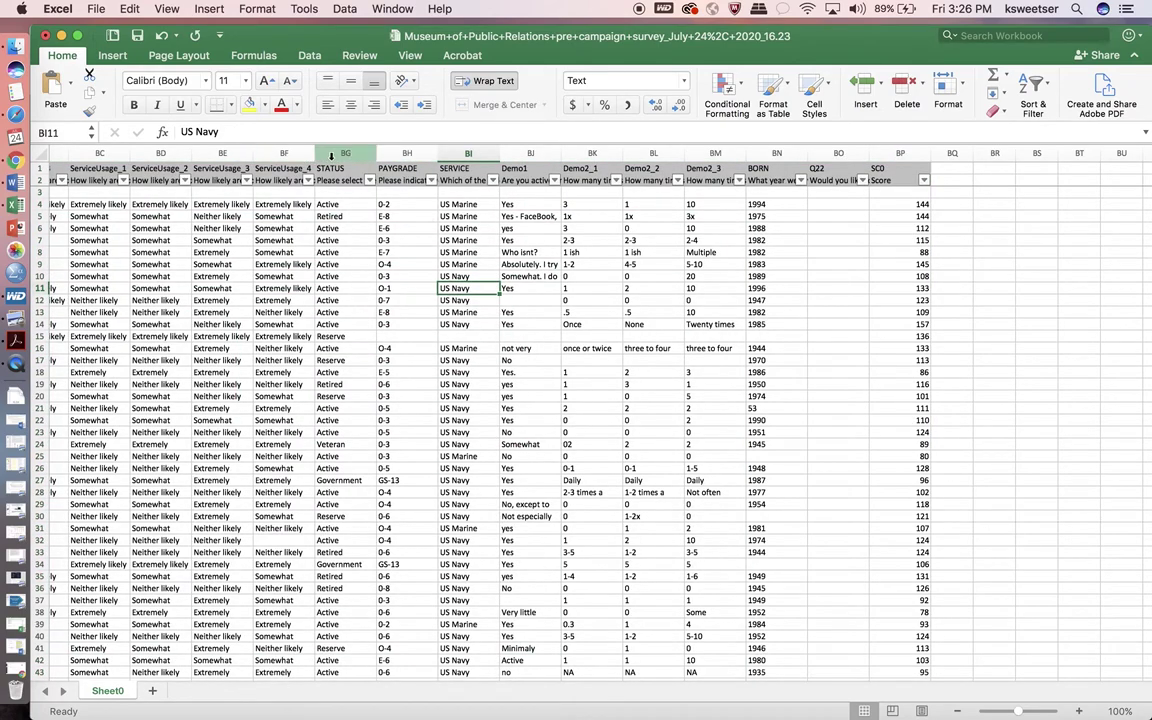
pyautogui.moveTo(340, 153); pyautogui.dragTo(469, 149)
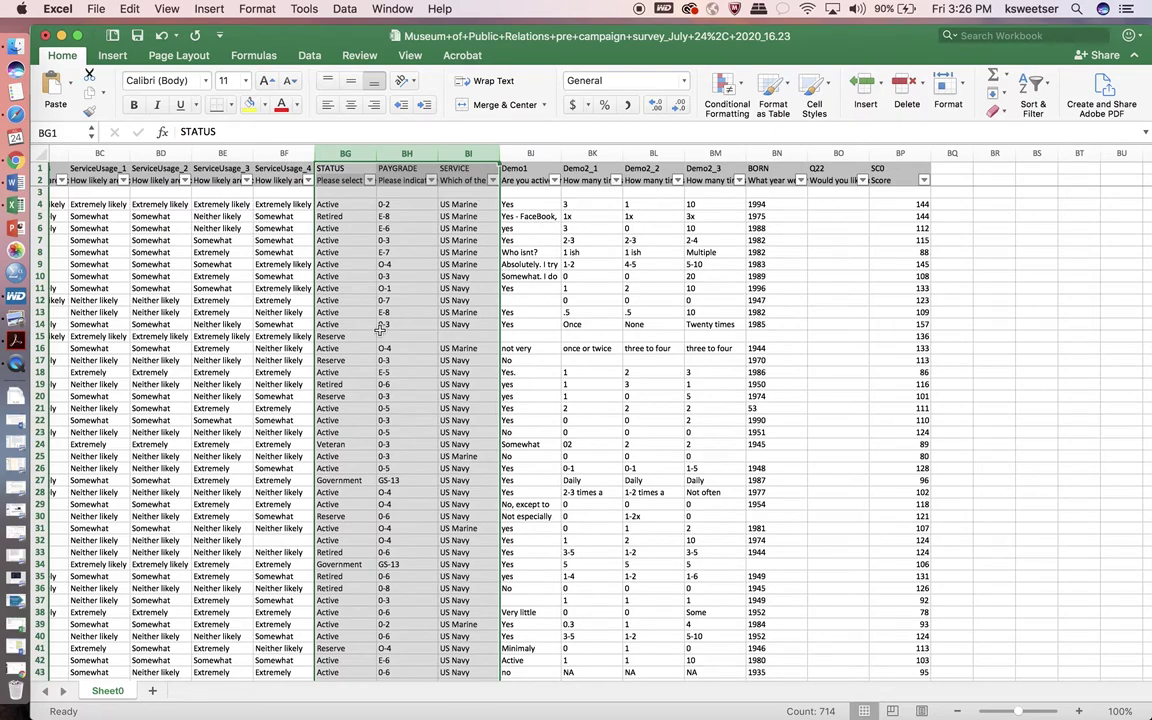
pyautogui.hscroll(4, 344, 320)
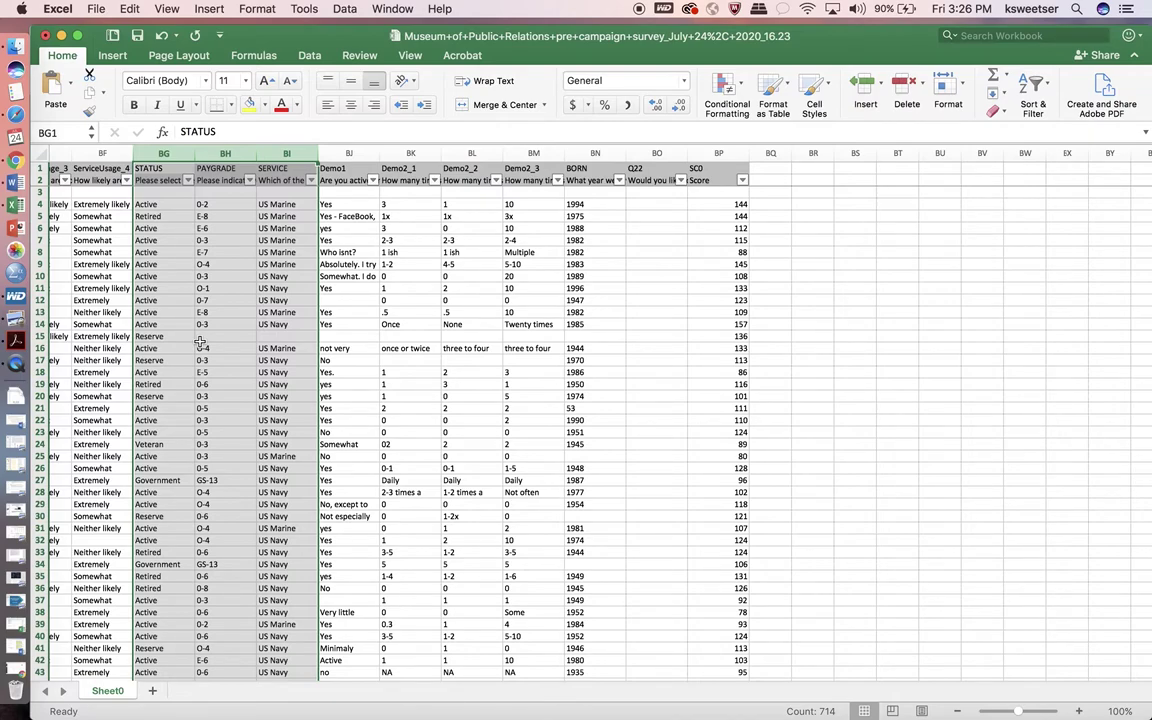
pyautogui.click(24, 47)
# Open the 16.24 numeric export and set every column's width to 10.
pyautogui.click(470, 178)
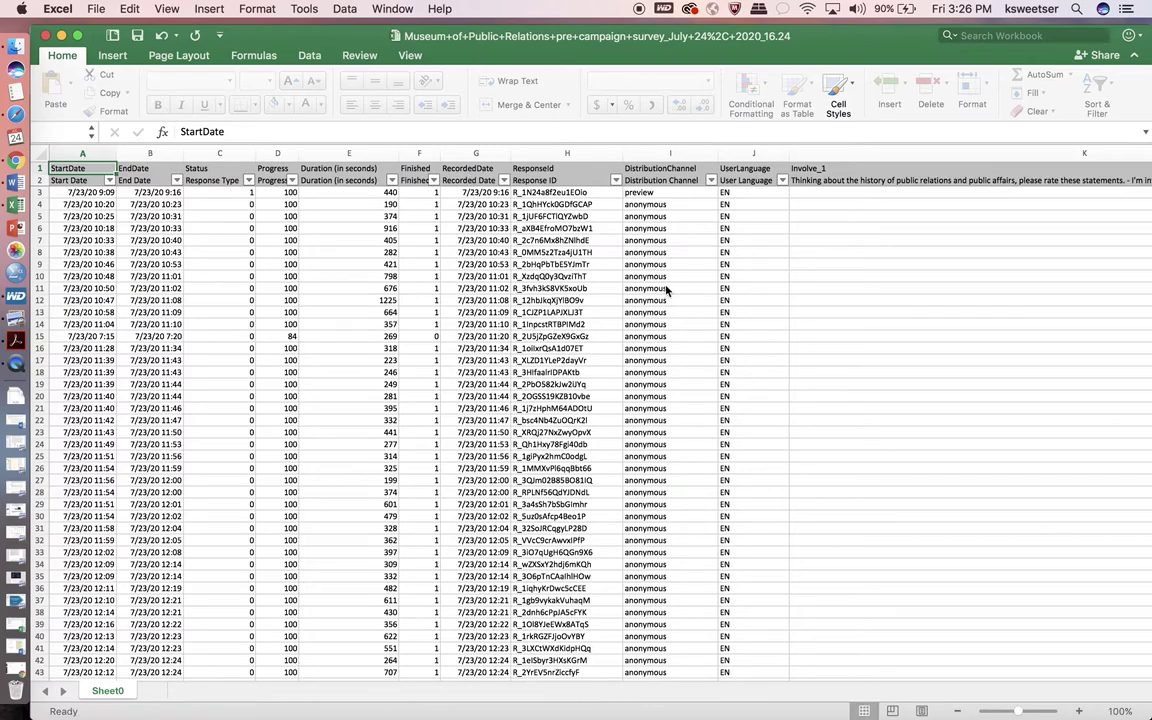
pyautogui.hscroll(10, 541, 312)
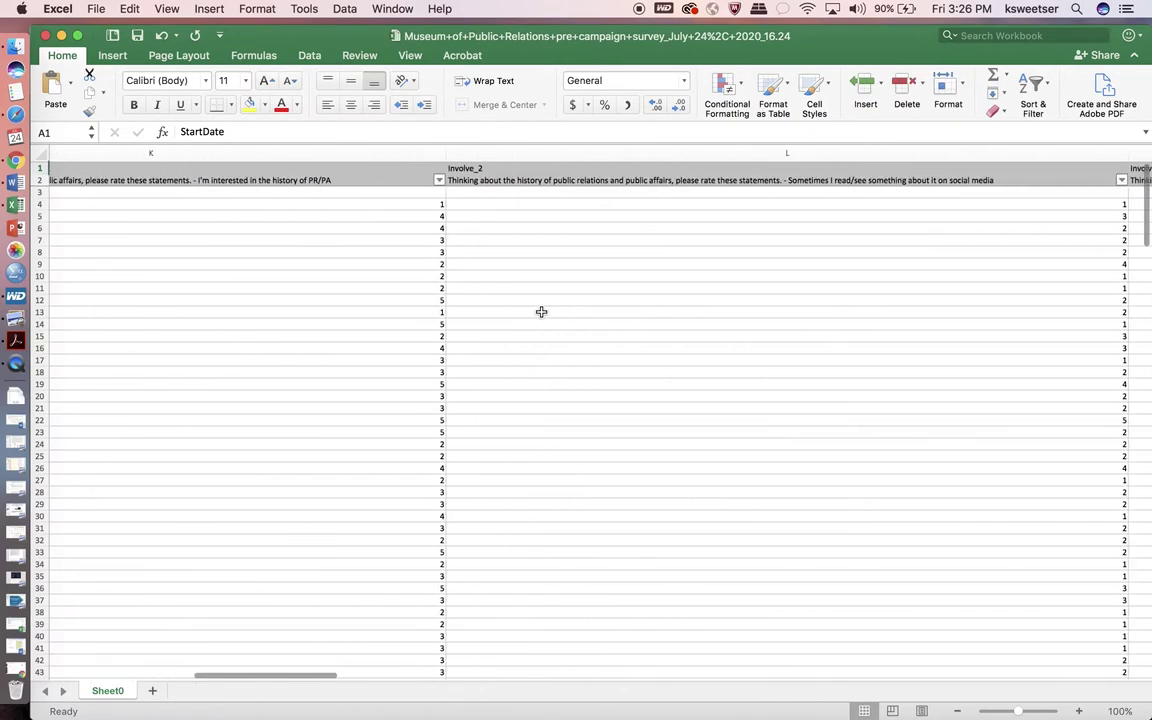
pyautogui.press('super+a')
pyautogui.scroll(-20, 541, 312)
pyautogui.hscroll(20, 541, 312)
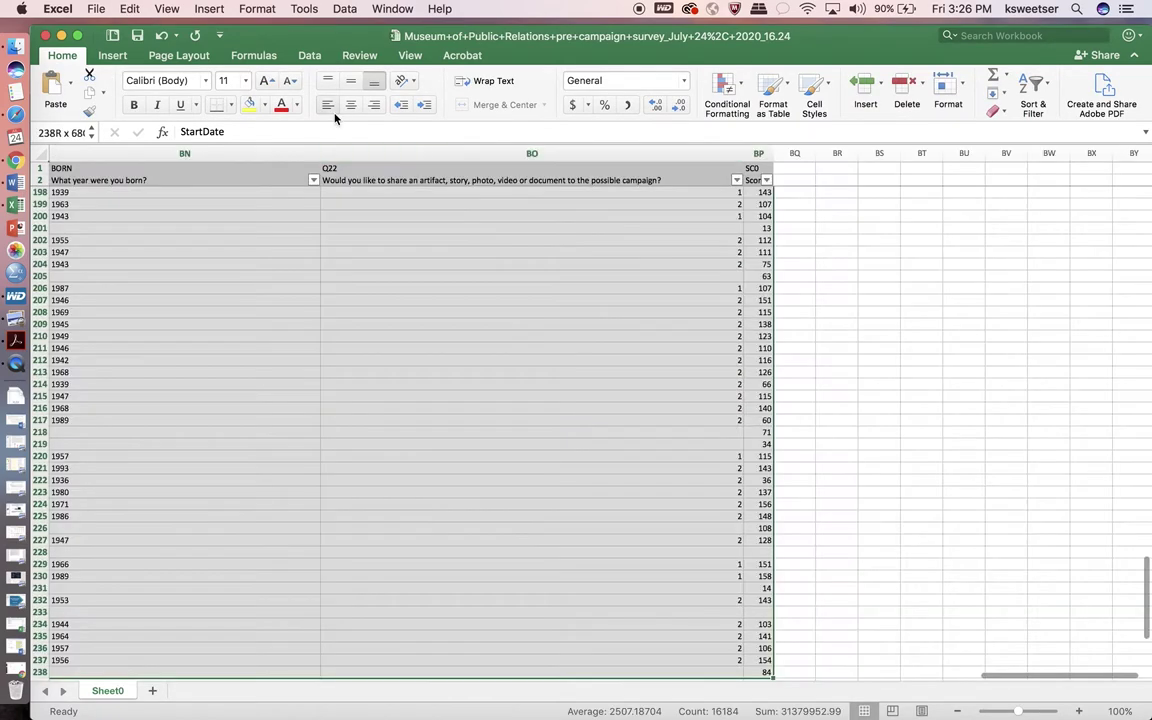
pyautogui.click(254, 10)
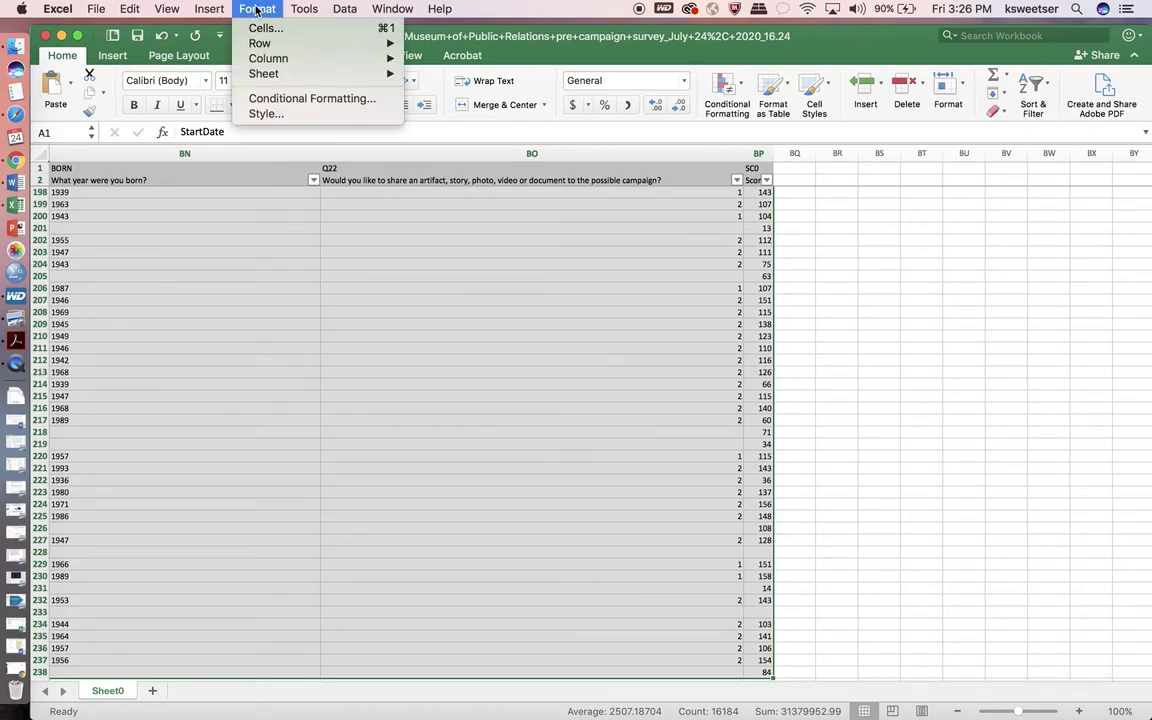
pyautogui.moveTo(262, 60)
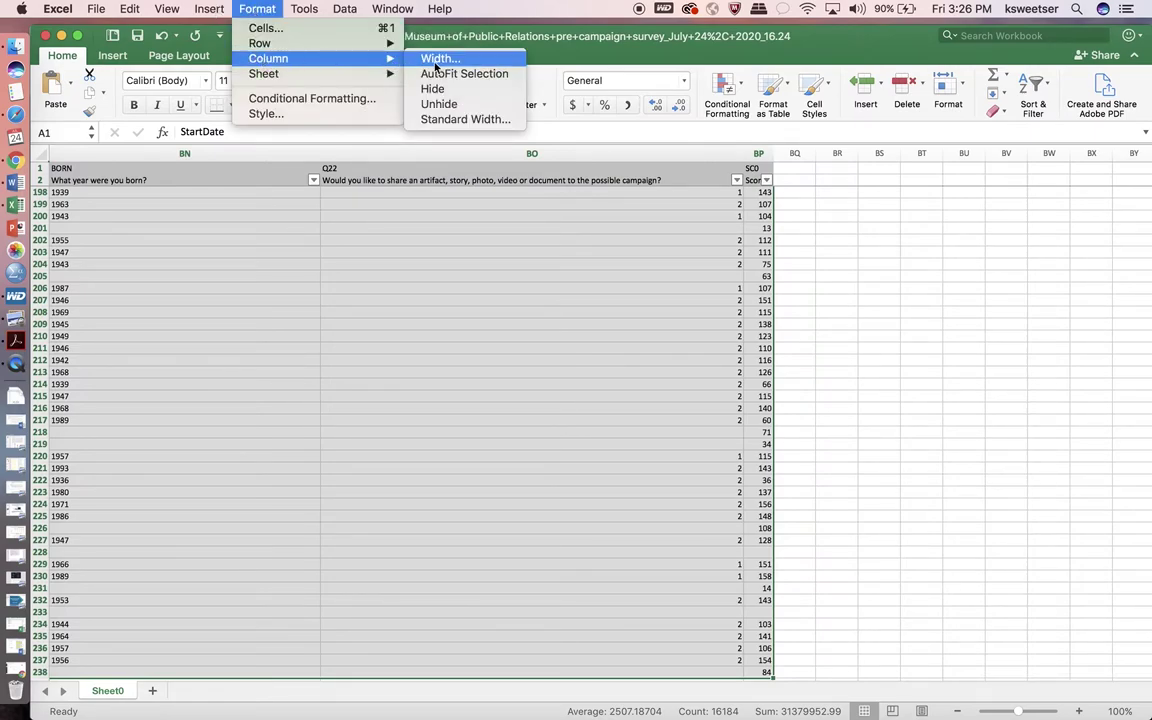
pyautogui.click(412, 58)
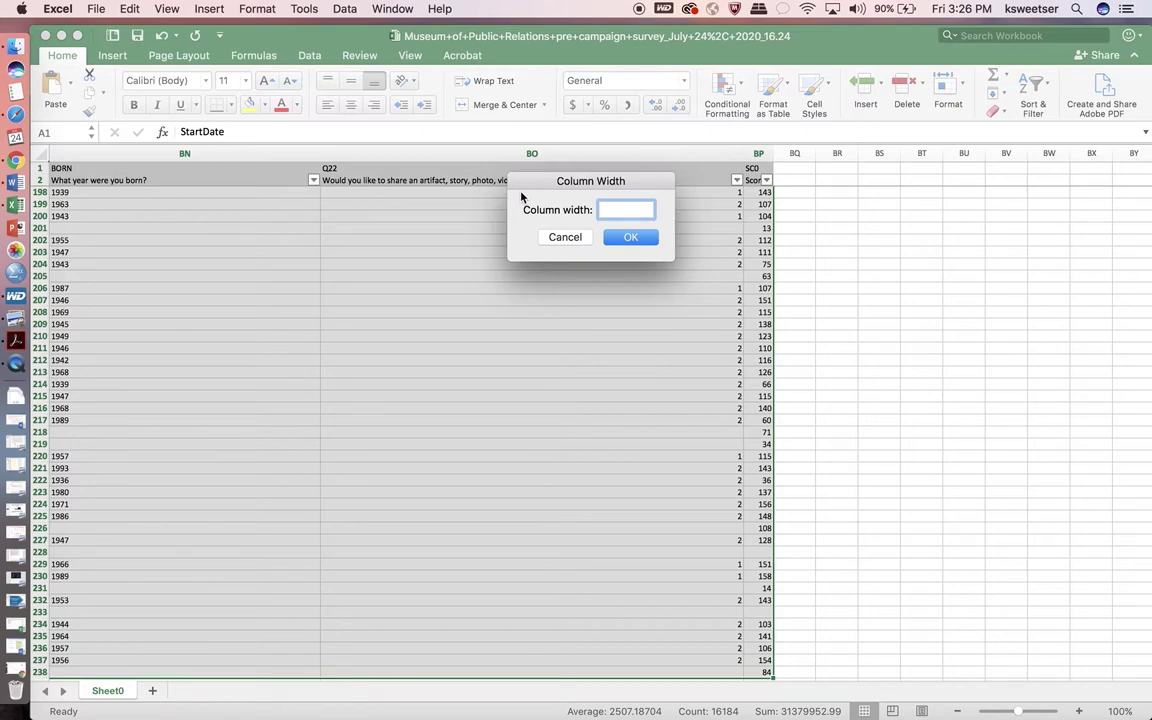
pyautogui.write('10')
pyautogui.click(643, 240)
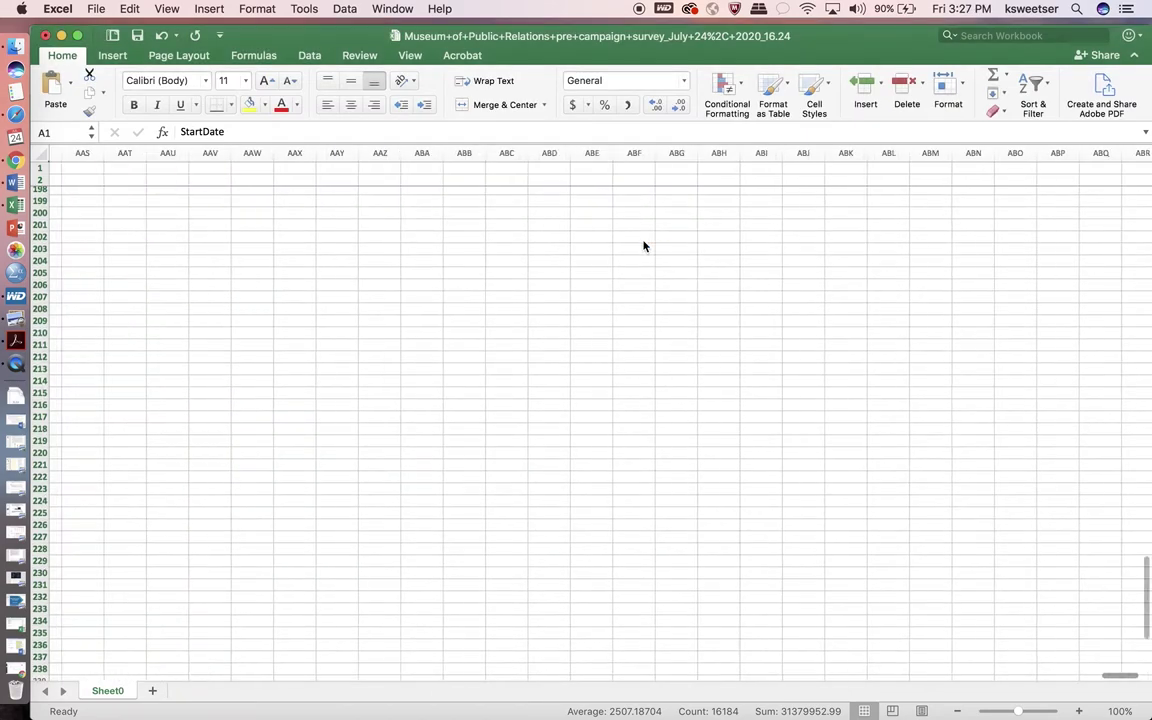
# Select the STATUS through SERVICE columns, then deselect by going to cell BG4.
pyautogui.hscroll(-20, 643, 246)
pyautogui.scroll(15, 643, 246)
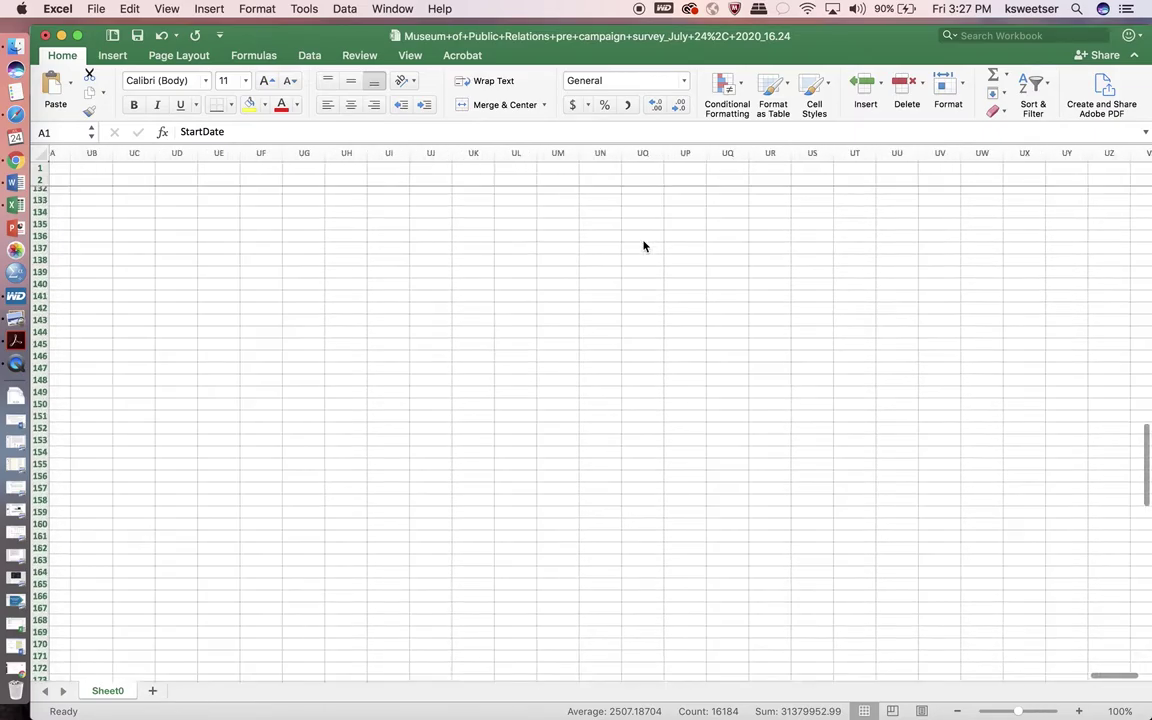
pyautogui.hscroll(-20, 643, 246)
pyautogui.scroll(10, 643, 246)
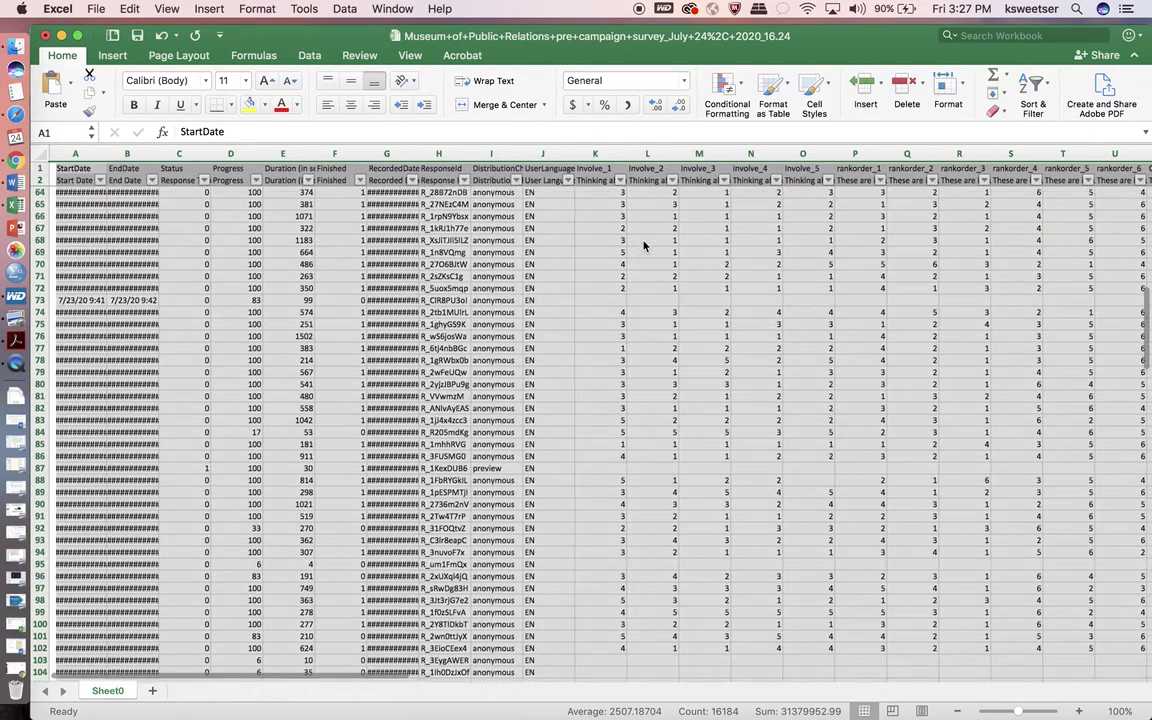
pyautogui.hscroll(12, 643, 246)
pyautogui.scroll(7, 643, 246)
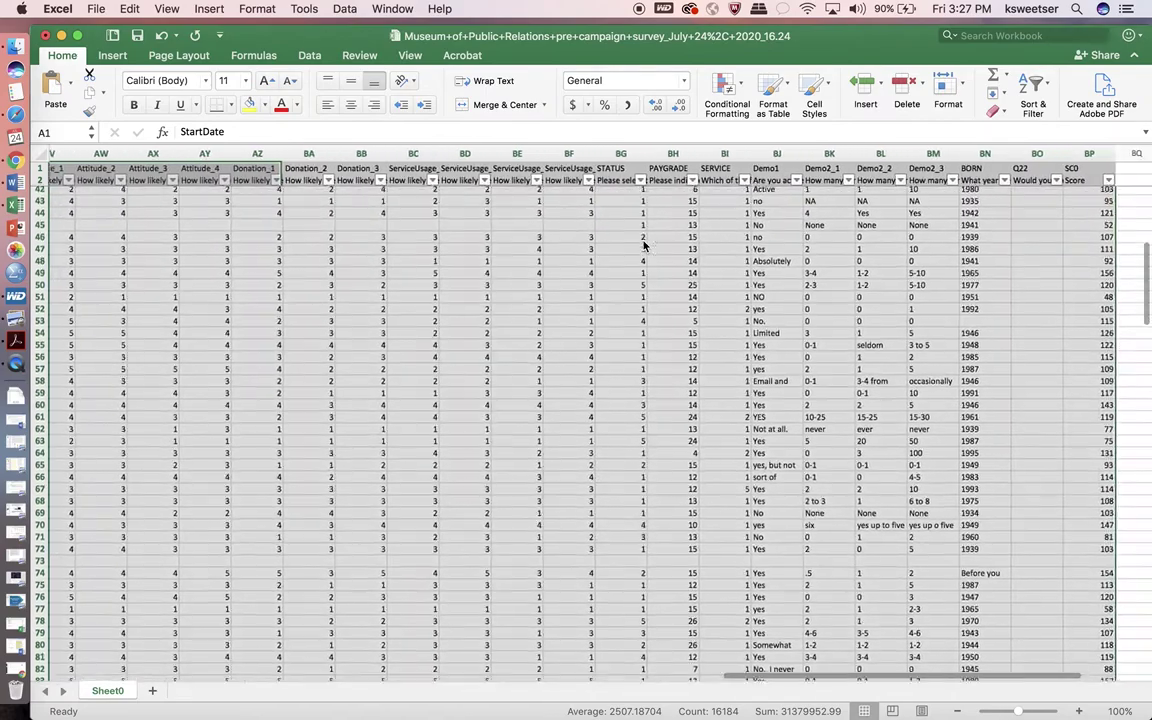
pyautogui.hscroll(-4, 643, 246)
pyautogui.scroll(3, 643, 246)
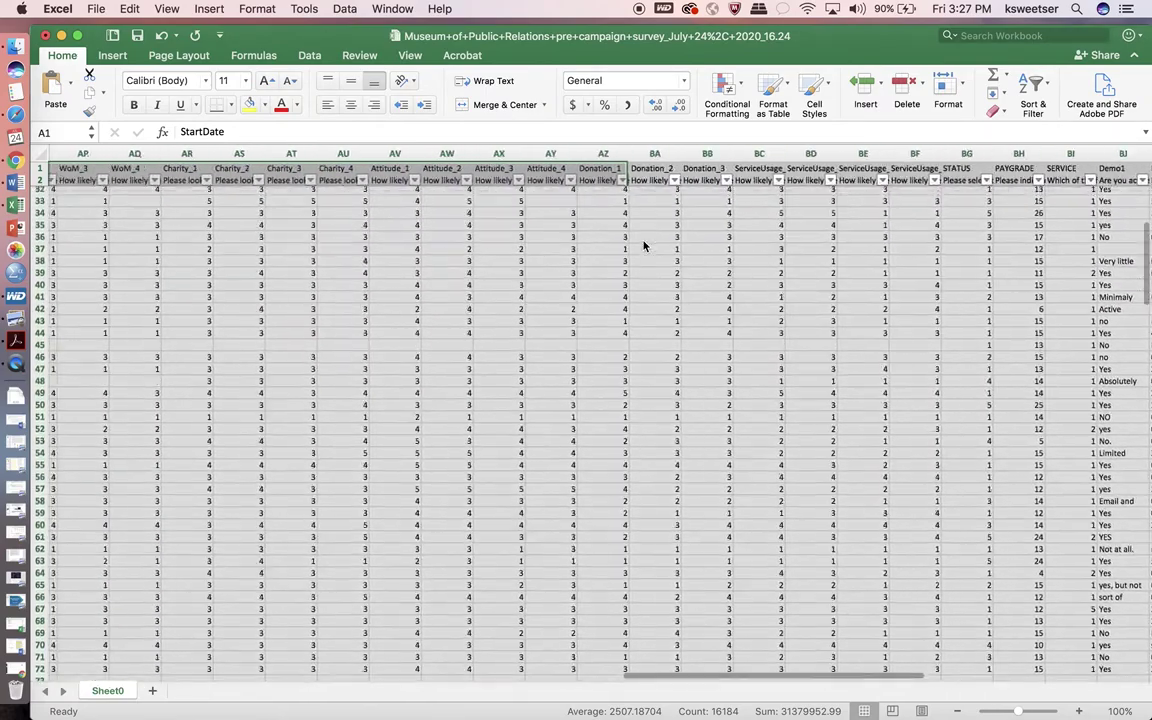
pyautogui.hscroll(7, 643, 246)
pyautogui.scroll(2, 643, 246)
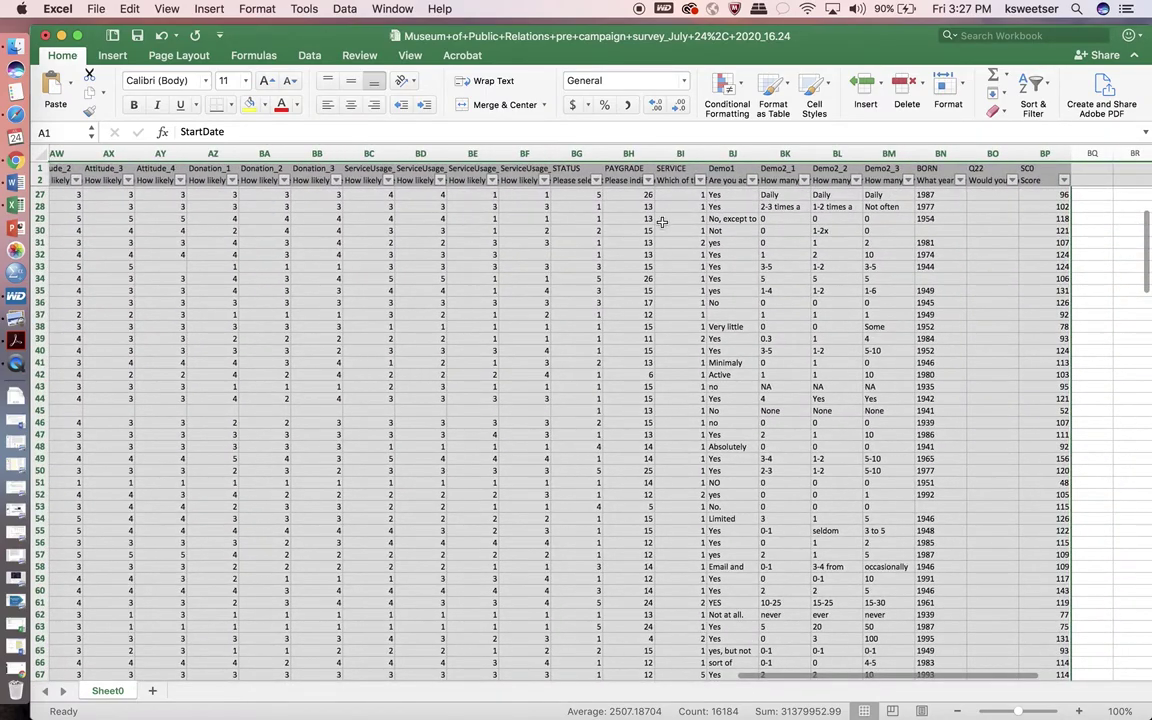
pyautogui.click(663, 222)
pyautogui.moveTo(576, 153); pyautogui.dragTo(680, 153)
pyautogui.scroll(8, 638, 262)
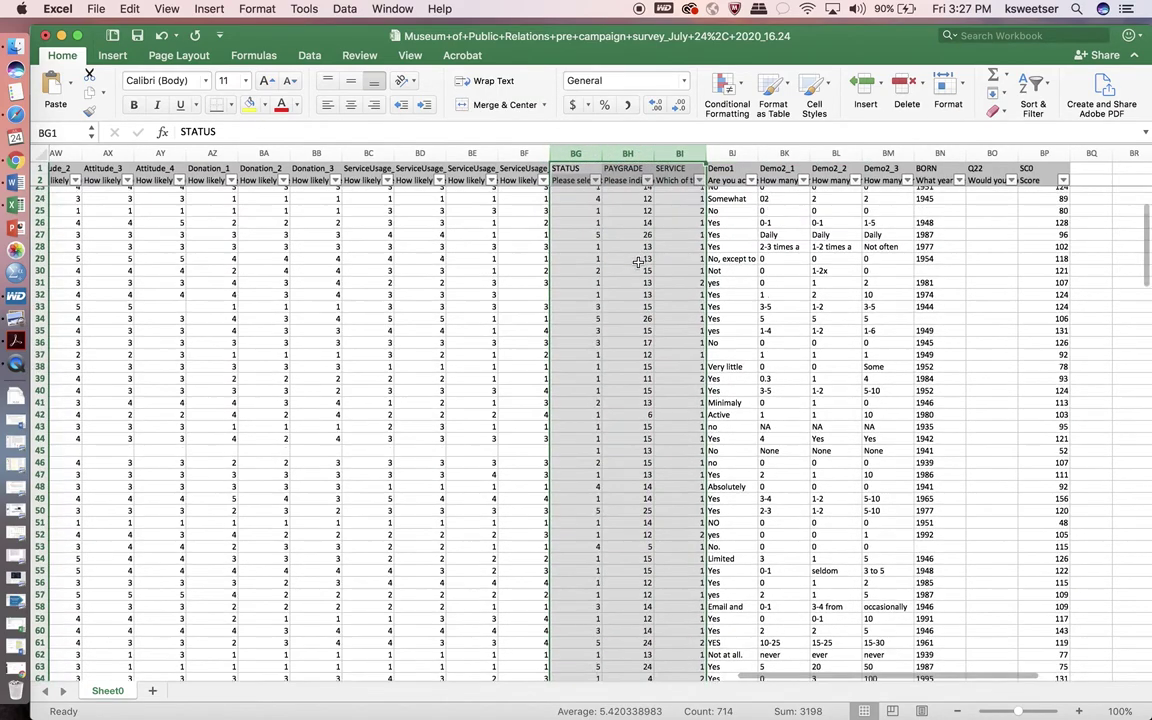
pyautogui.click(585, 204)
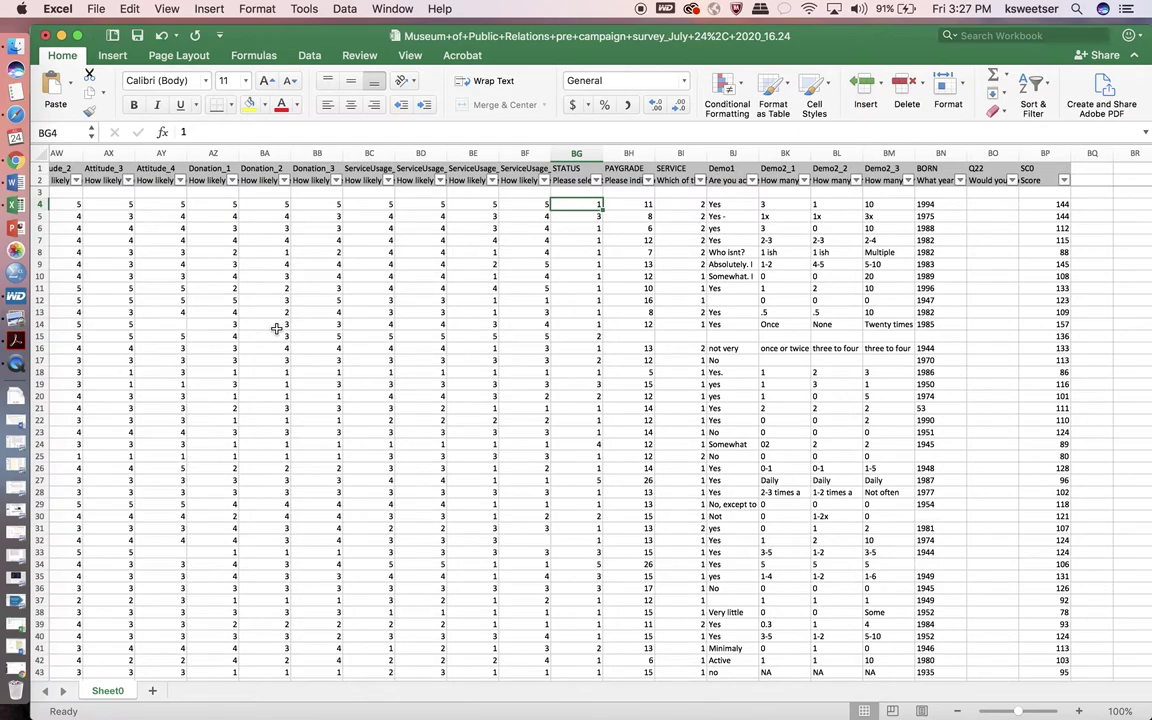
pyautogui.click(589, 154)
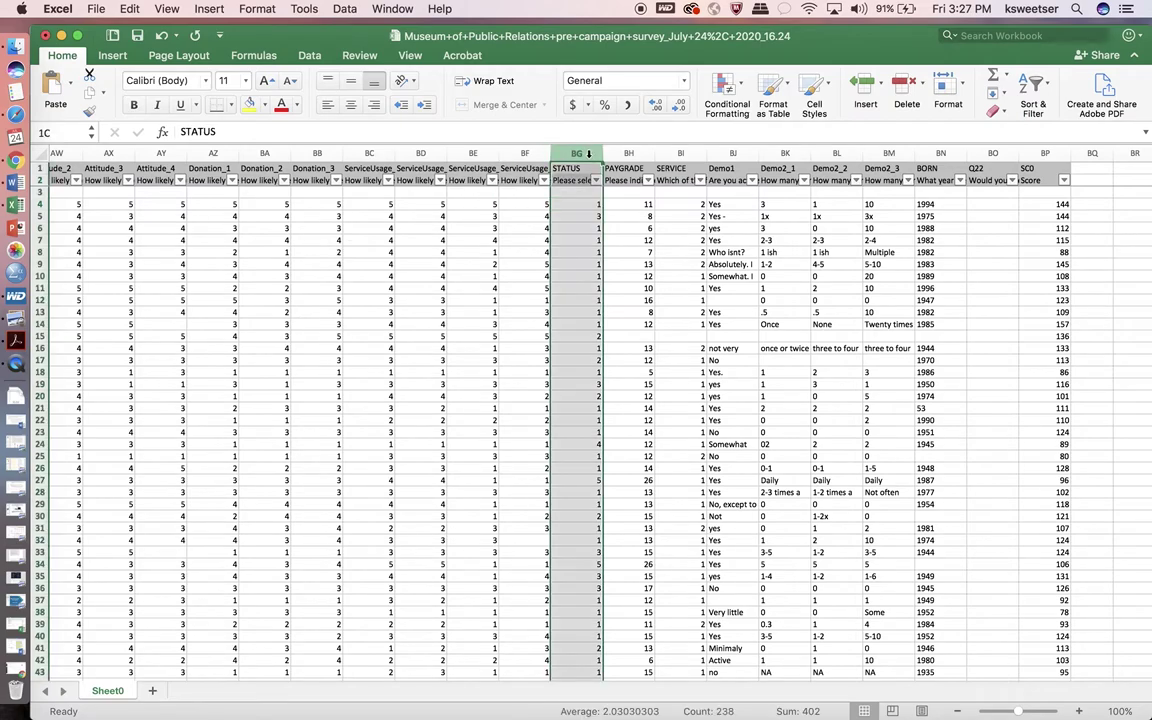
pyautogui.moveTo(598, 153); pyautogui.dragTo(680, 153)
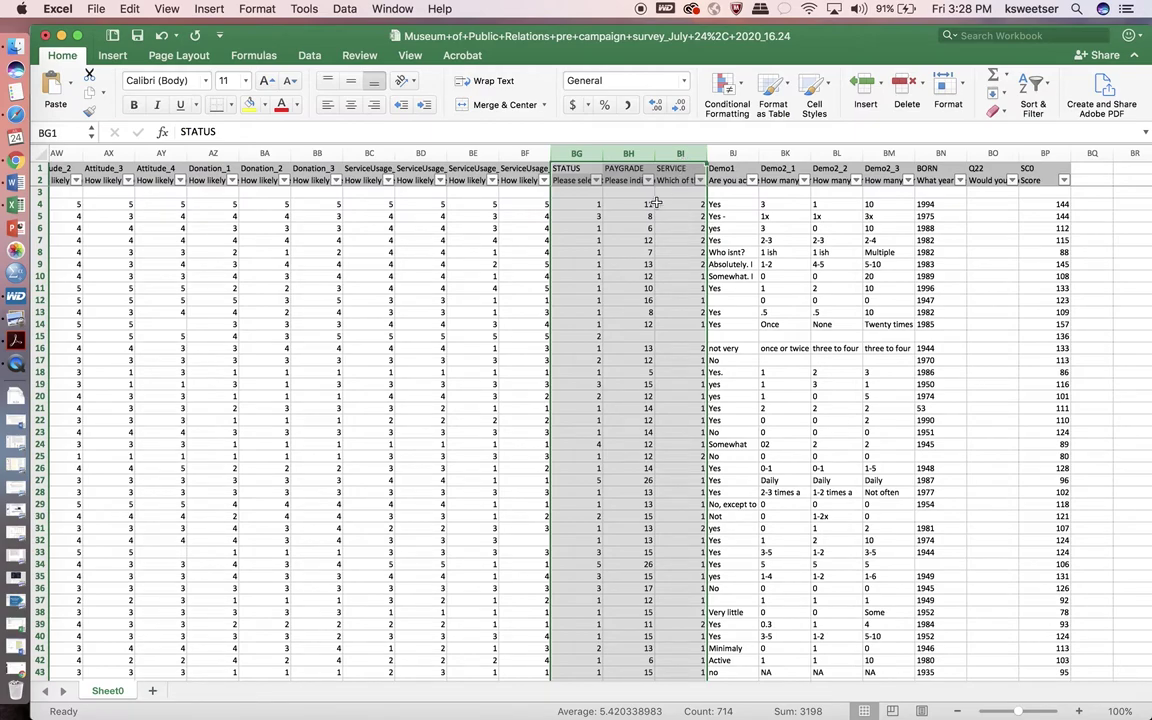
pyautogui.hscroll(1, 634, 246)
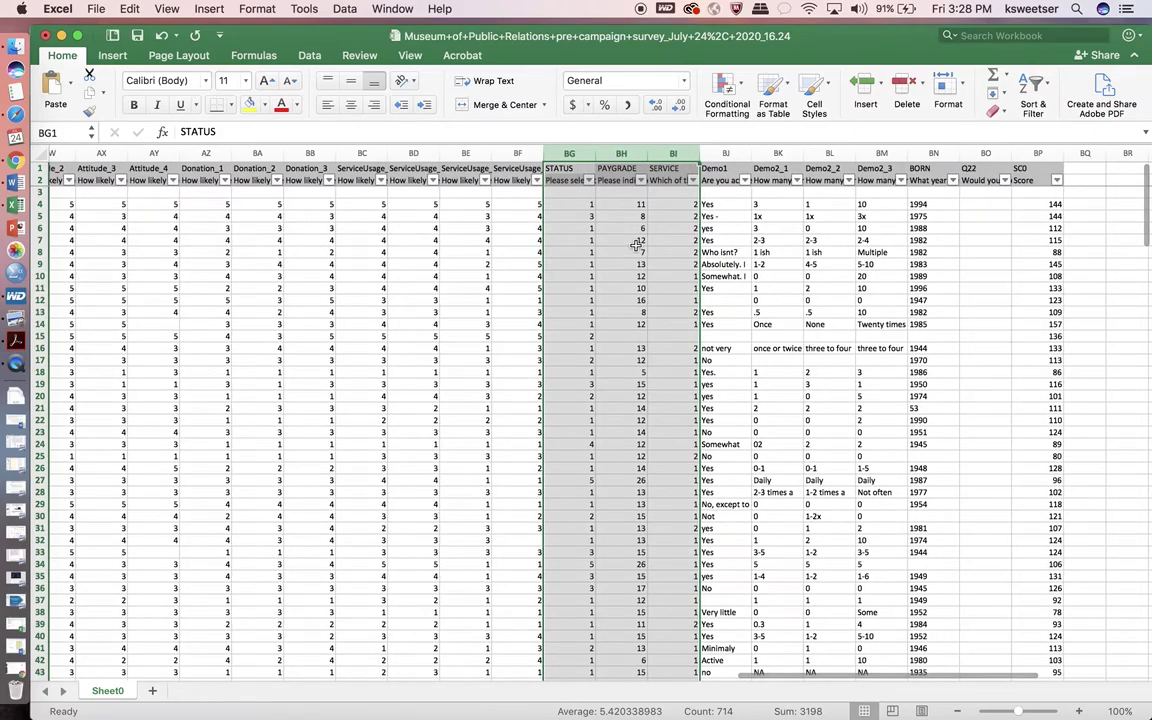
pyautogui.scroll(2, 636, 246)
pyautogui.scroll(3, 636, 246)
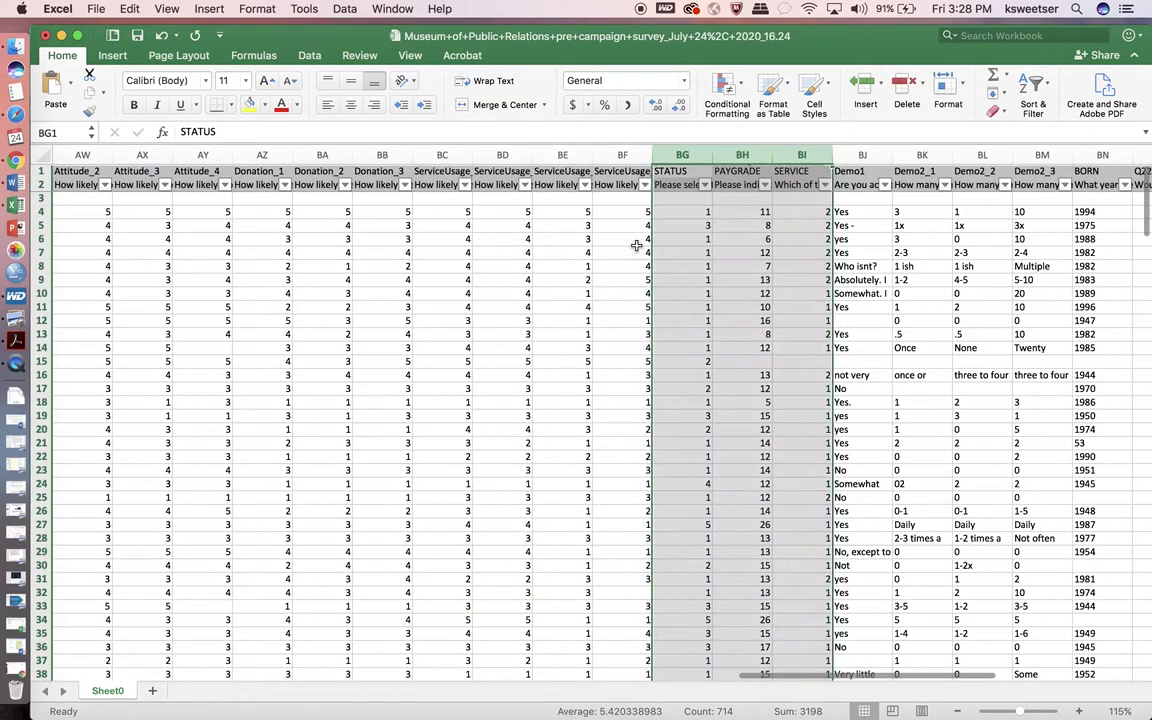
pyautogui.hscroll(6, 636, 246)
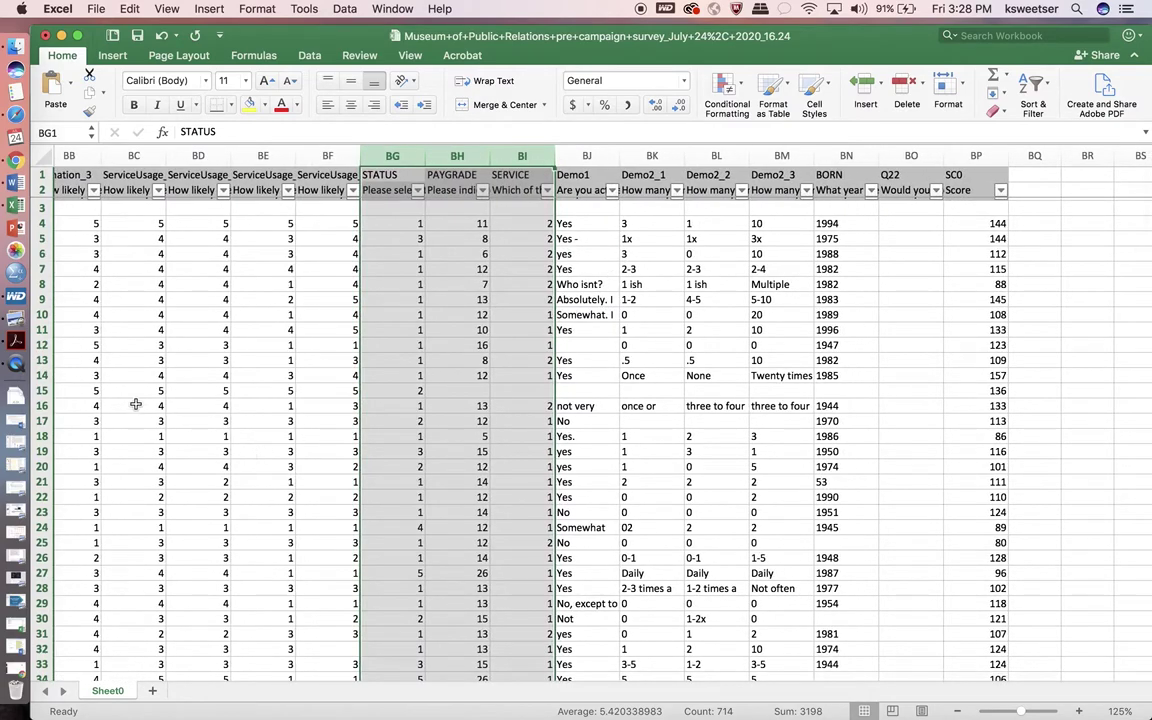
pyautogui.click(45, 405)
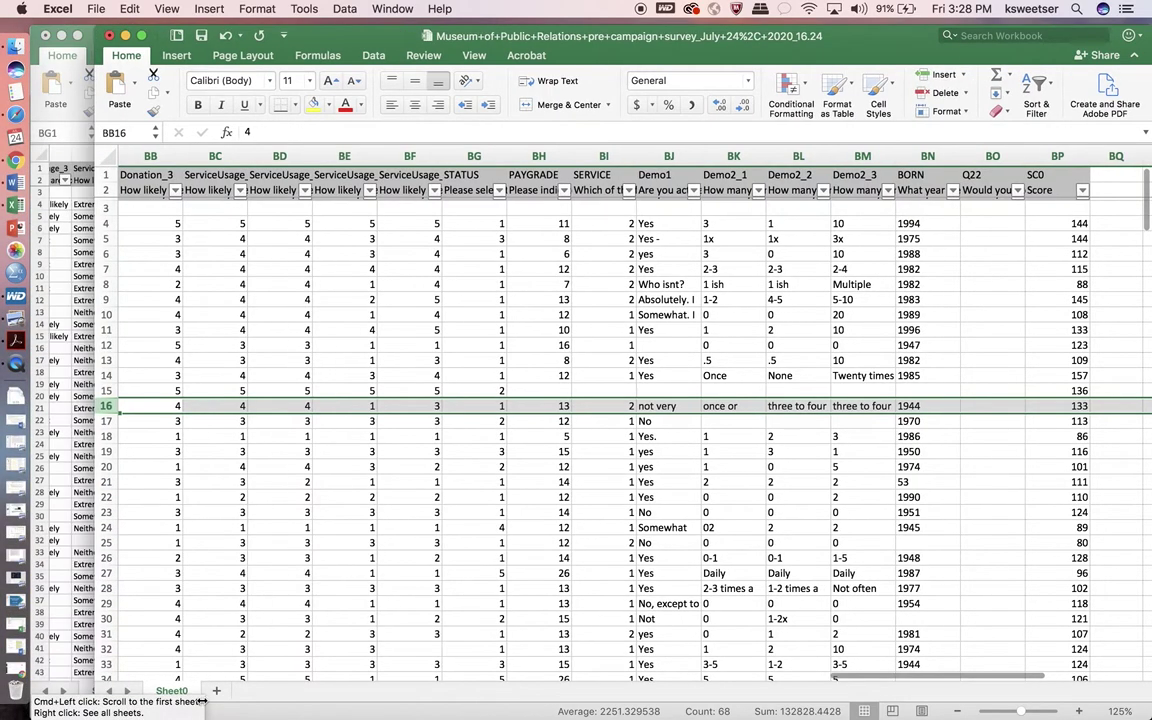
# Place both workbooks side by side and select row 16 to compare the same respondent.
pyautogui.moveTo(202, 701); pyautogui.dragTo(562, 656)
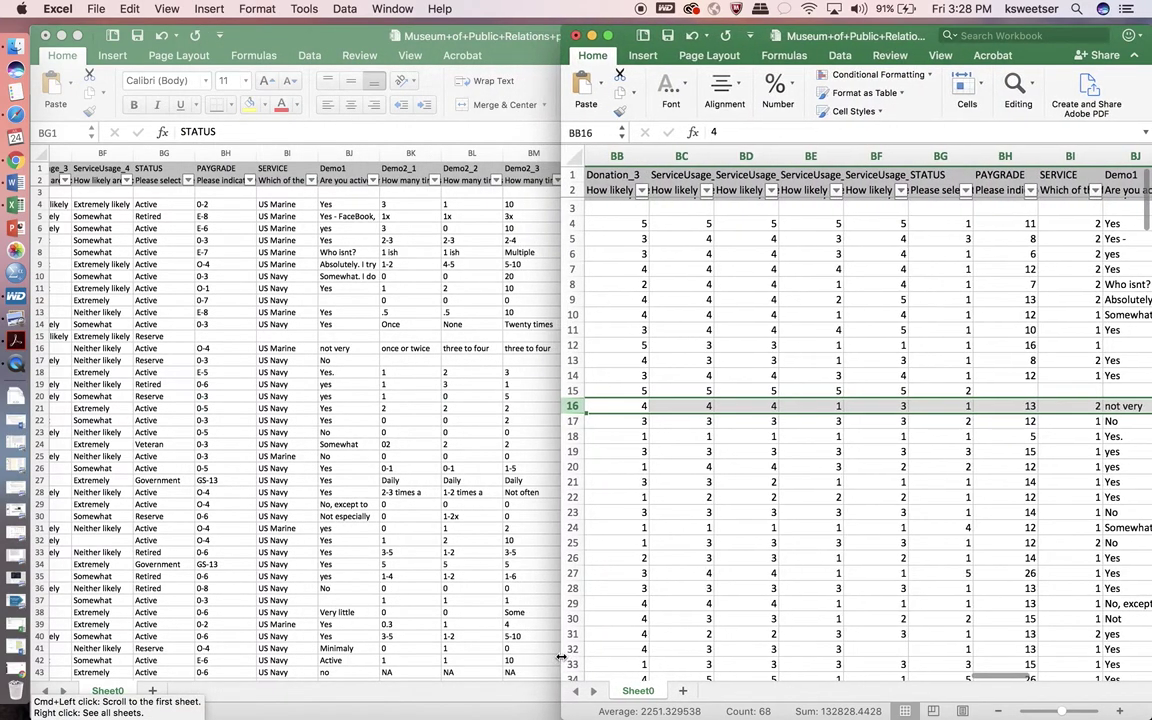
pyautogui.click(125, 350)
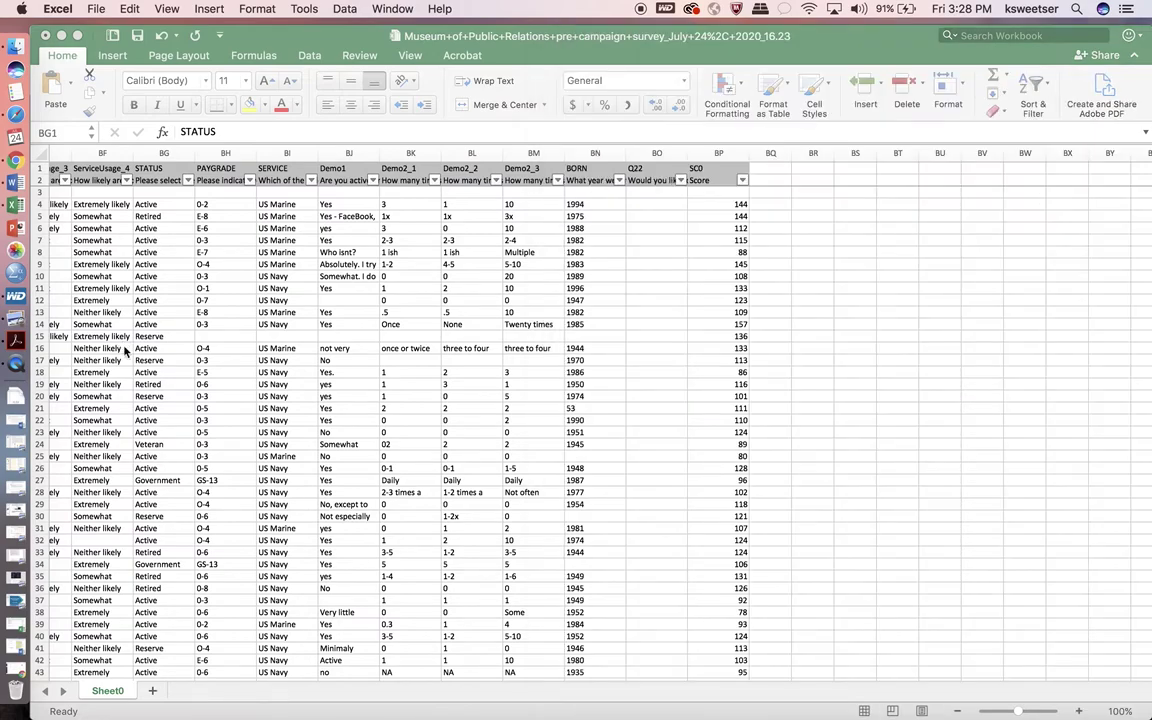
pyautogui.click(40, 348)
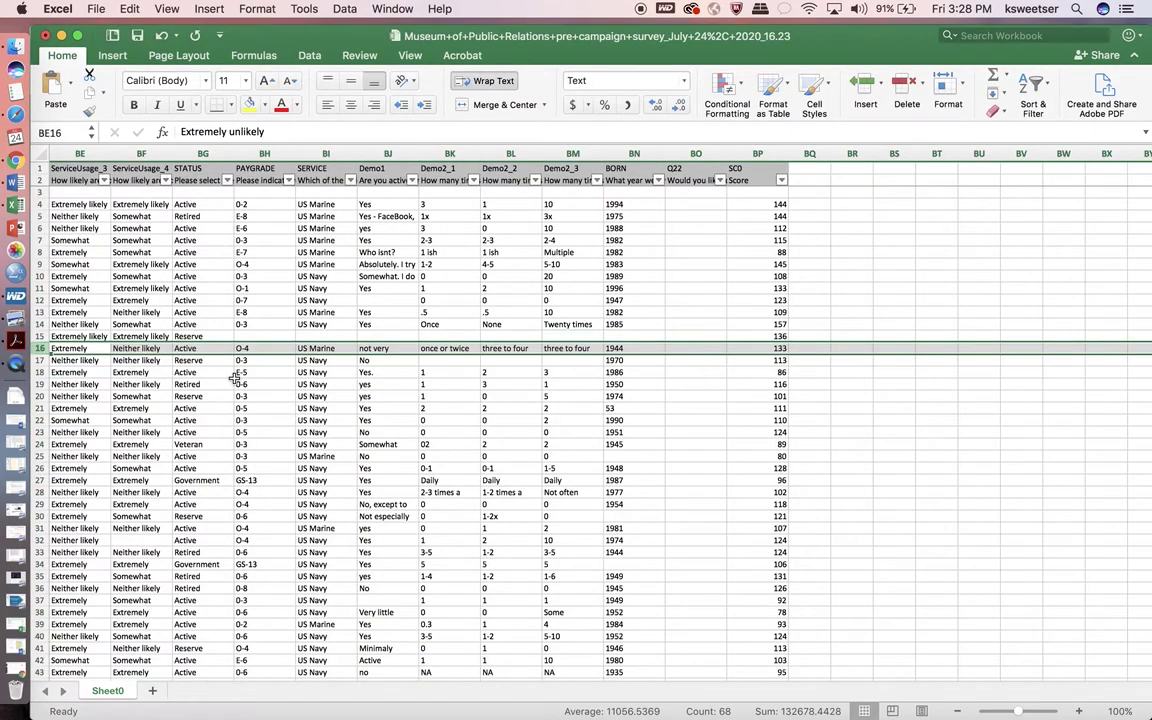
pyautogui.hscroll(2, 426, 387)
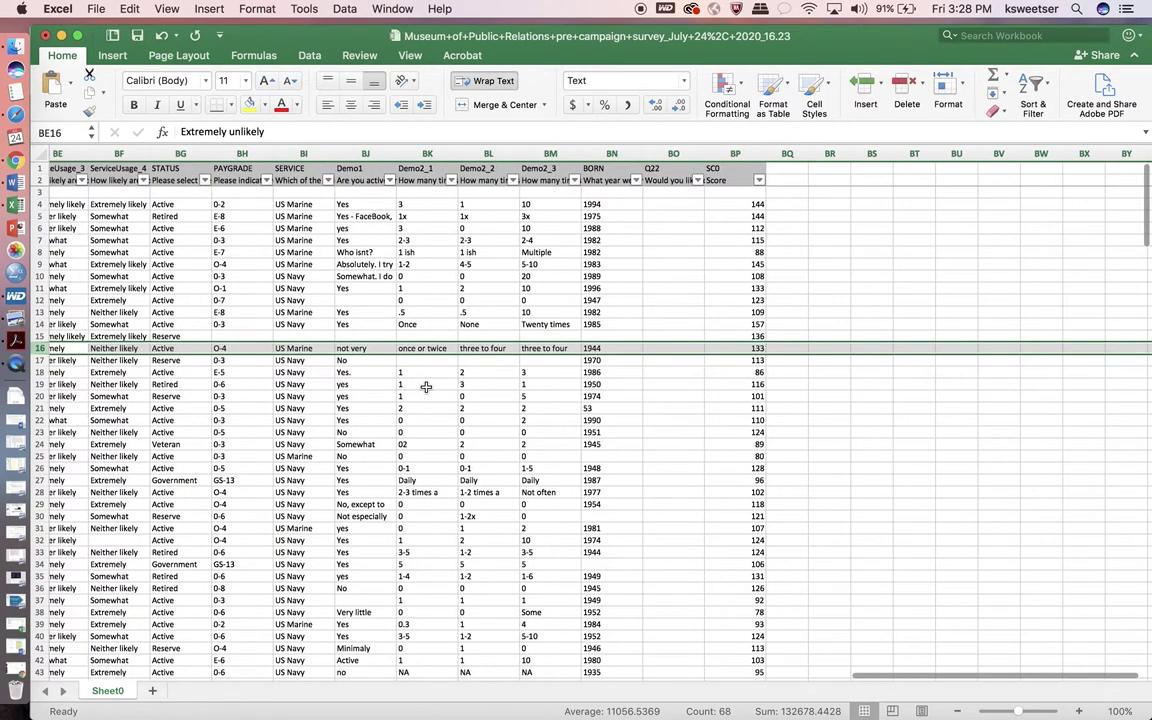
pyautogui.moveTo(3, 5)
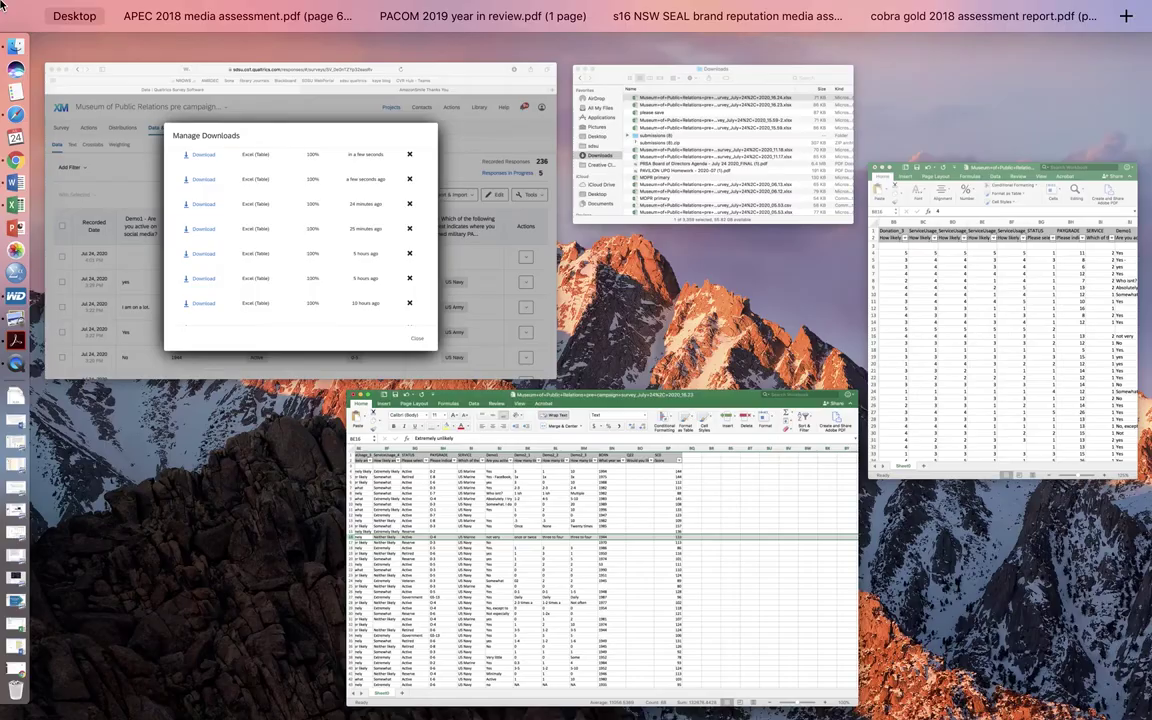
pyautogui.click(990, 303)
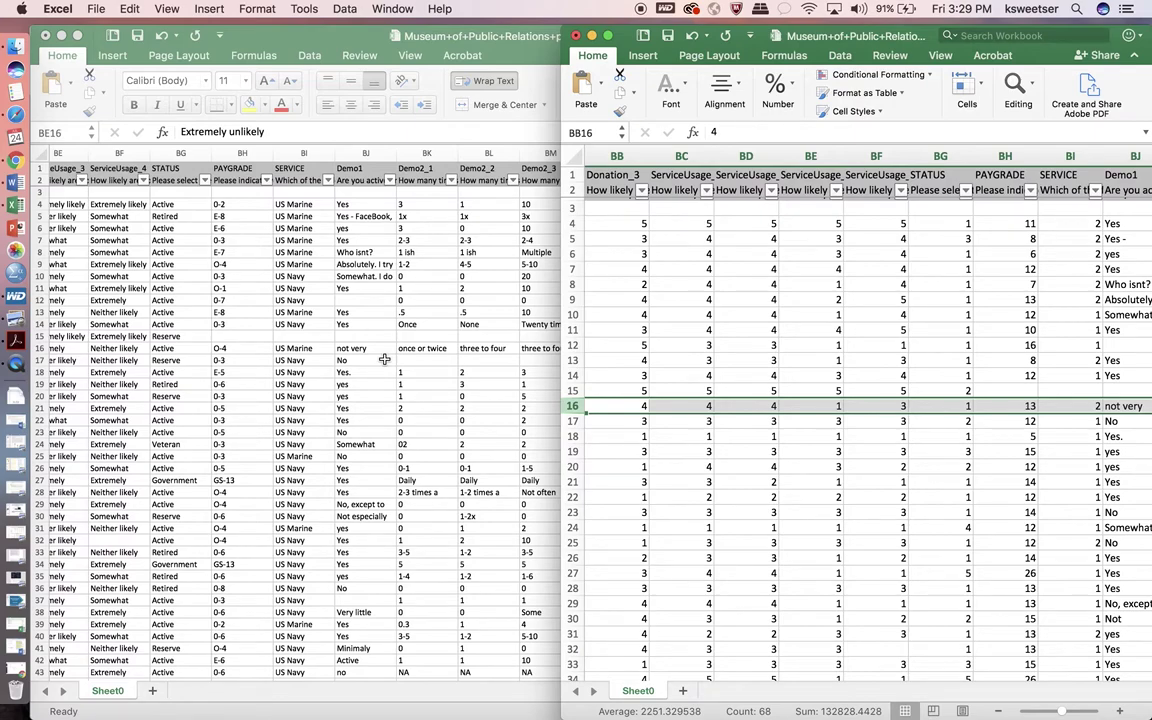
# Copy the STATUS, PAYGRADE and SERVICE columns from the text-label workbook.
pyautogui.press('super+w')
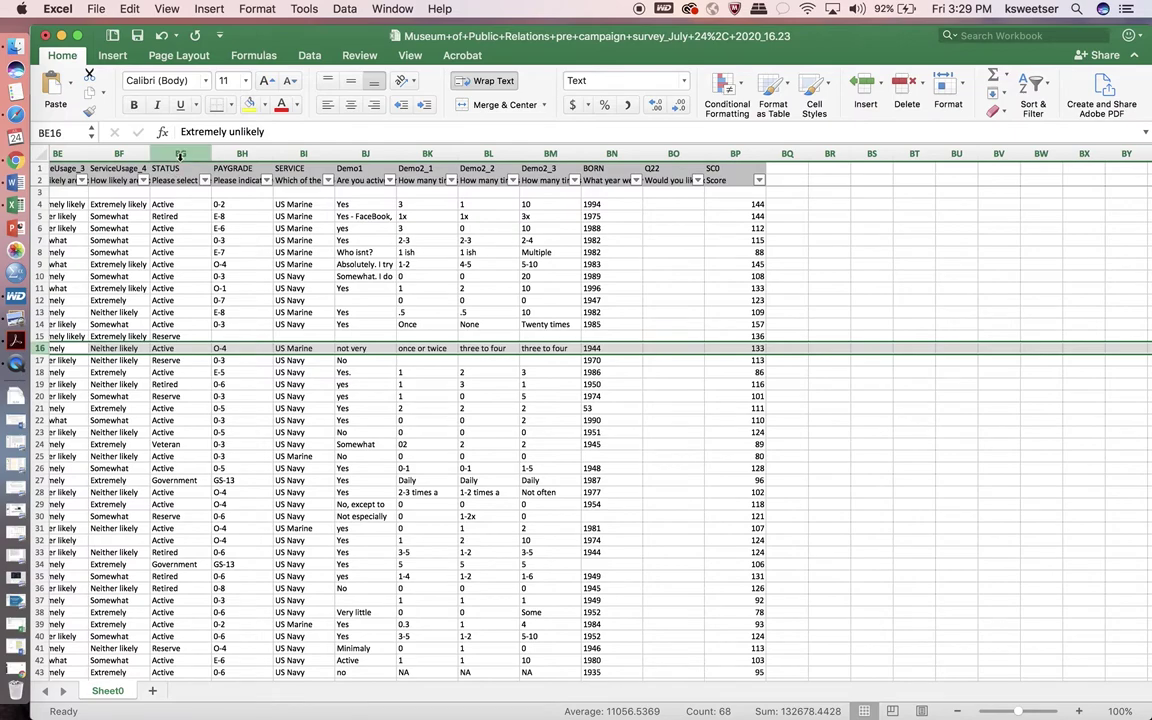
pyautogui.moveTo(183, 153); pyautogui.dragTo(279, 148)
pyautogui.press('super+c')
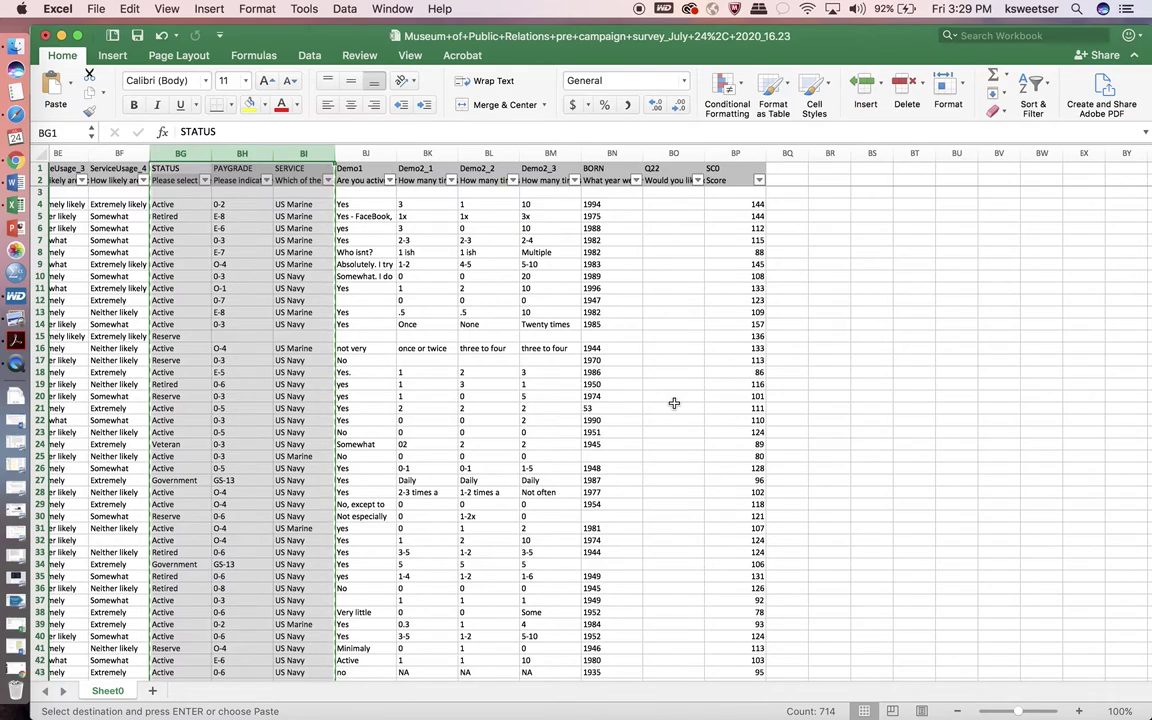
# Paste the text labels over the numeric codes in columns BG–BI of the numeric workbook.
pyautogui.hotkey('ctrl', 'Down')
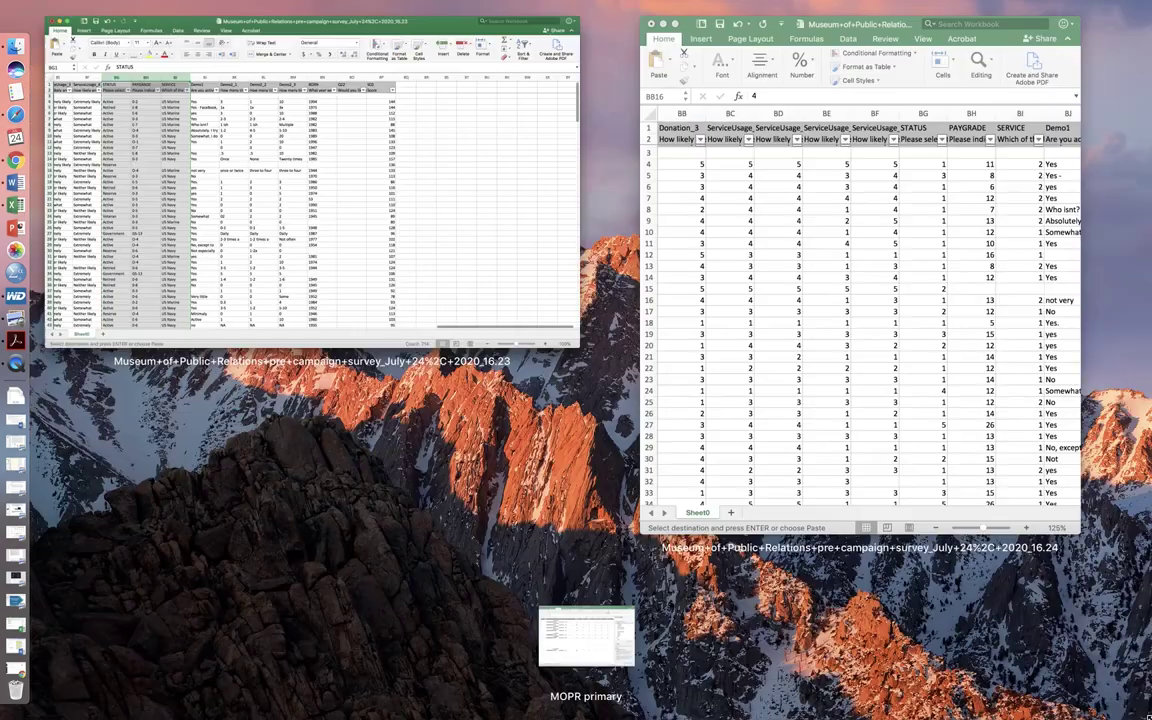
pyautogui.click(782, 300)
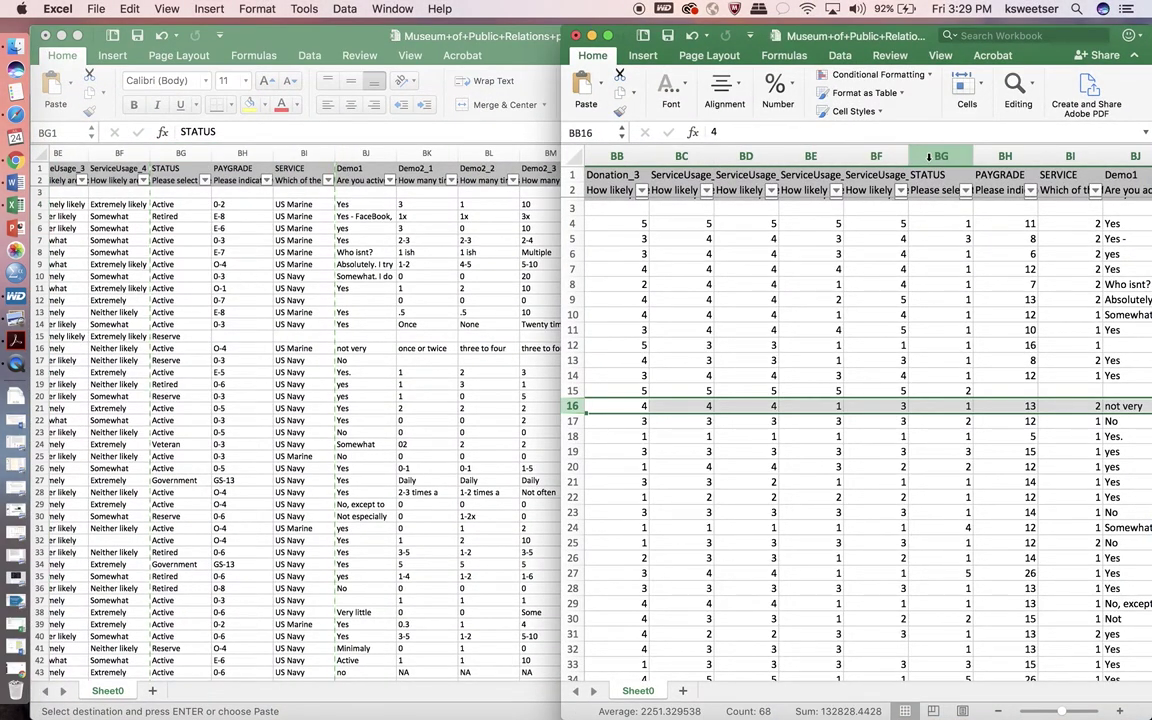
pyautogui.click(929, 157)
pyautogui.moveTo(955, 153); pyautogui.dragTo(1042, 146)
pyautogui.press('super+v')
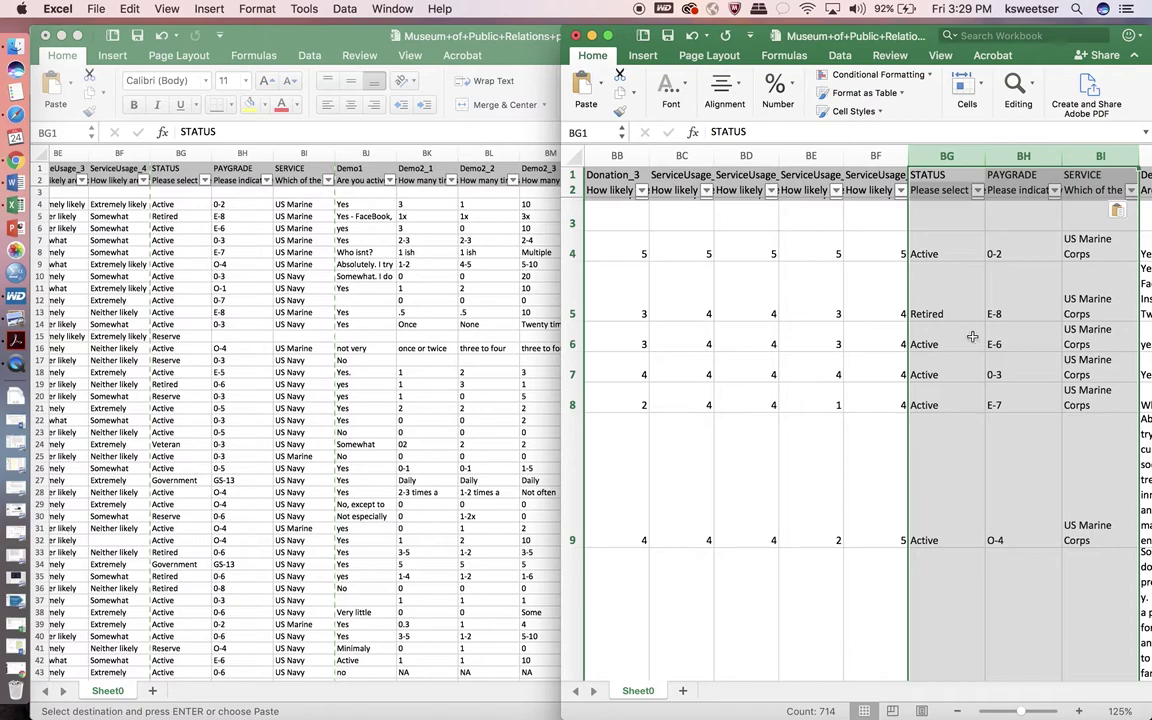
pyautogui.click(899, 328)
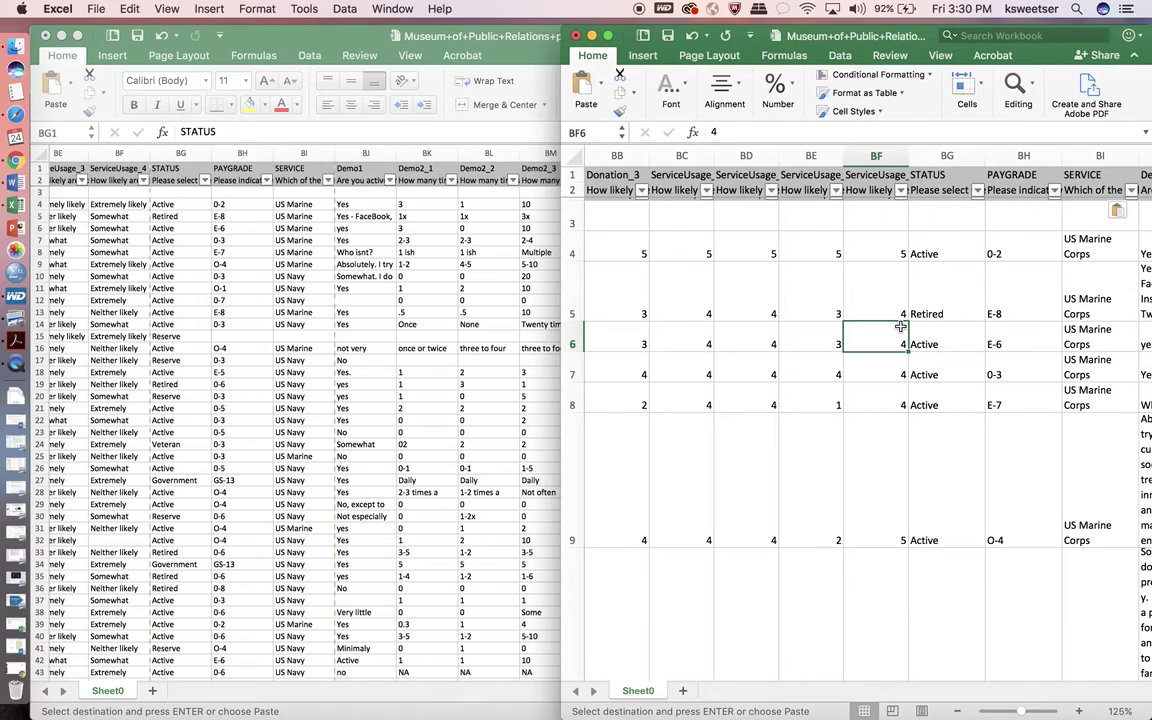
# Select the entire worksheet and bring up the Format menu's row options.
pyautogui.press('super+a')
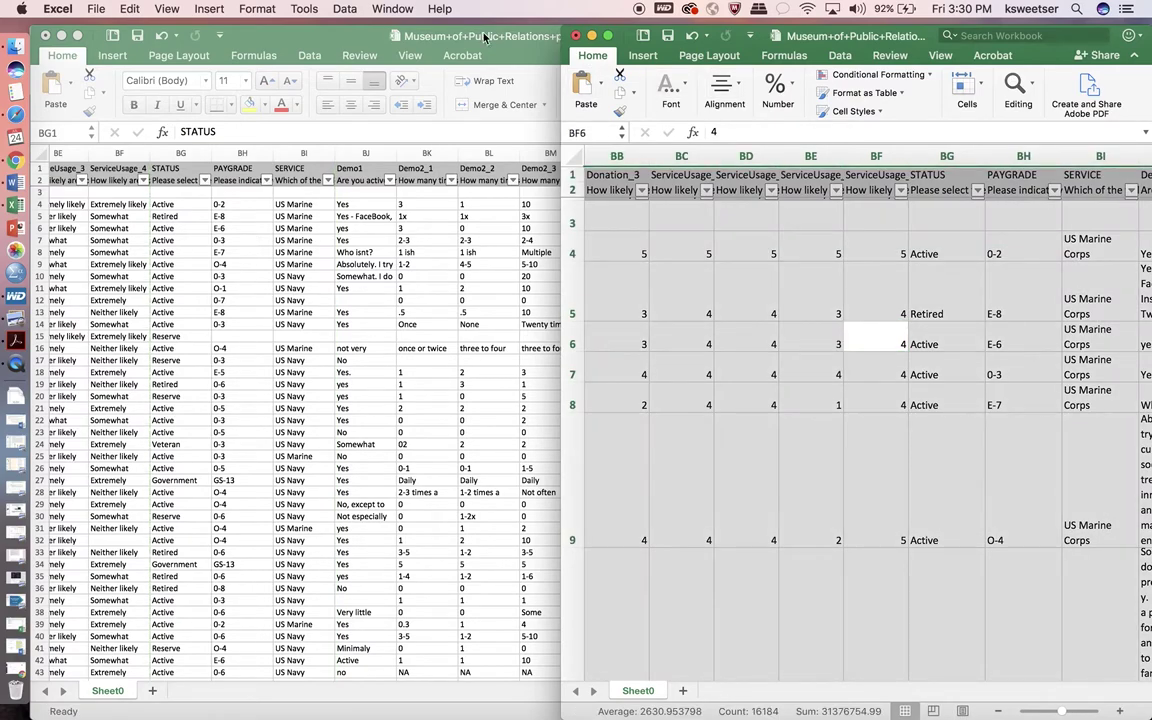
pyautogui.click(257, 9)
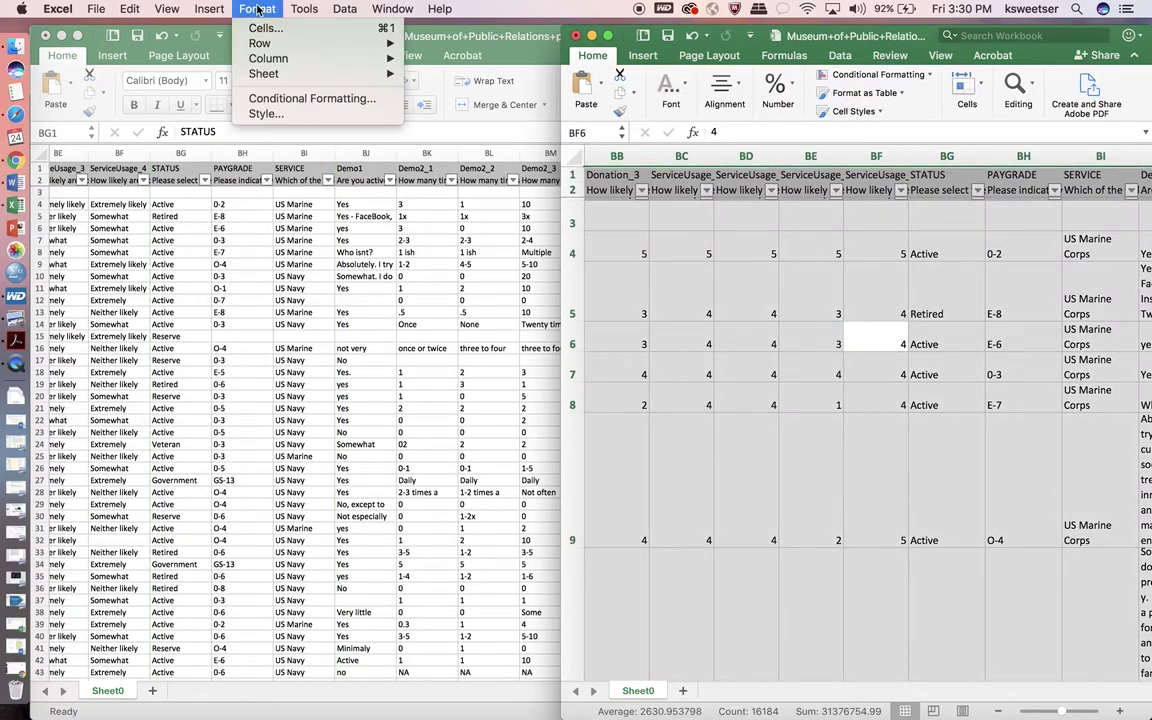
pyautogui.moveTo(260, 58)
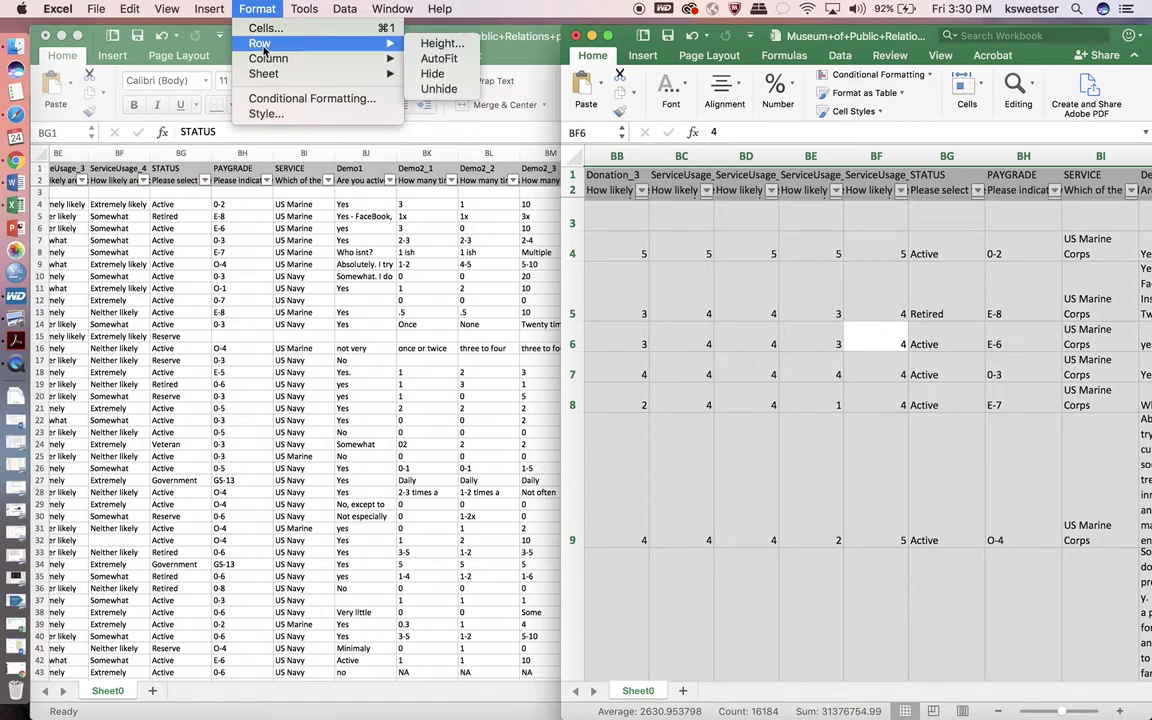
# Set all rows to height 5, then reset them to a uniform height of 12.
pyautogui.moveTo(345, 44)
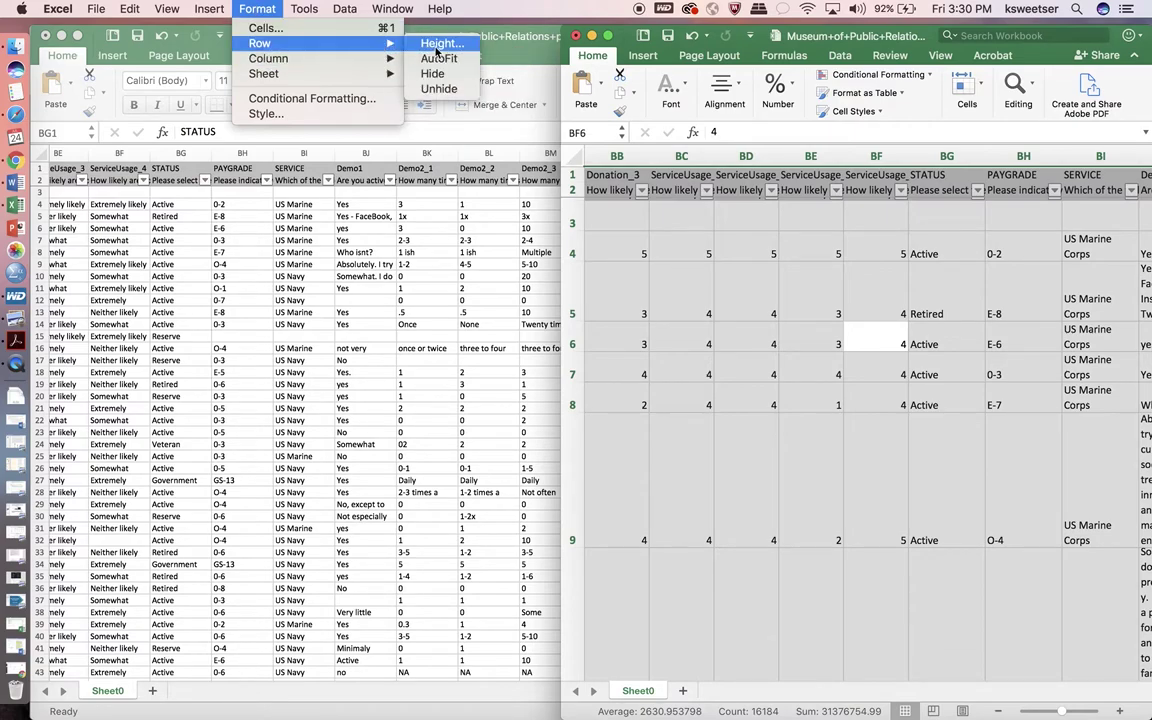
pyautogui.click(437, 45)
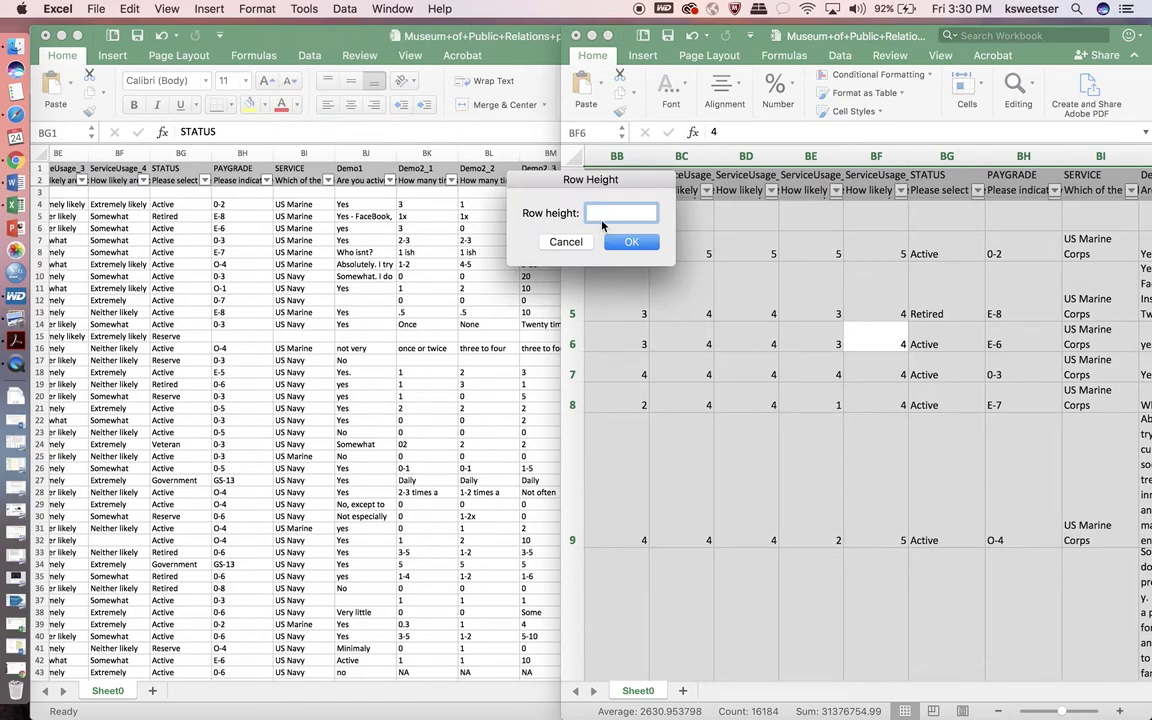
pyautogui.write('5')
pyautogui.press('Return')
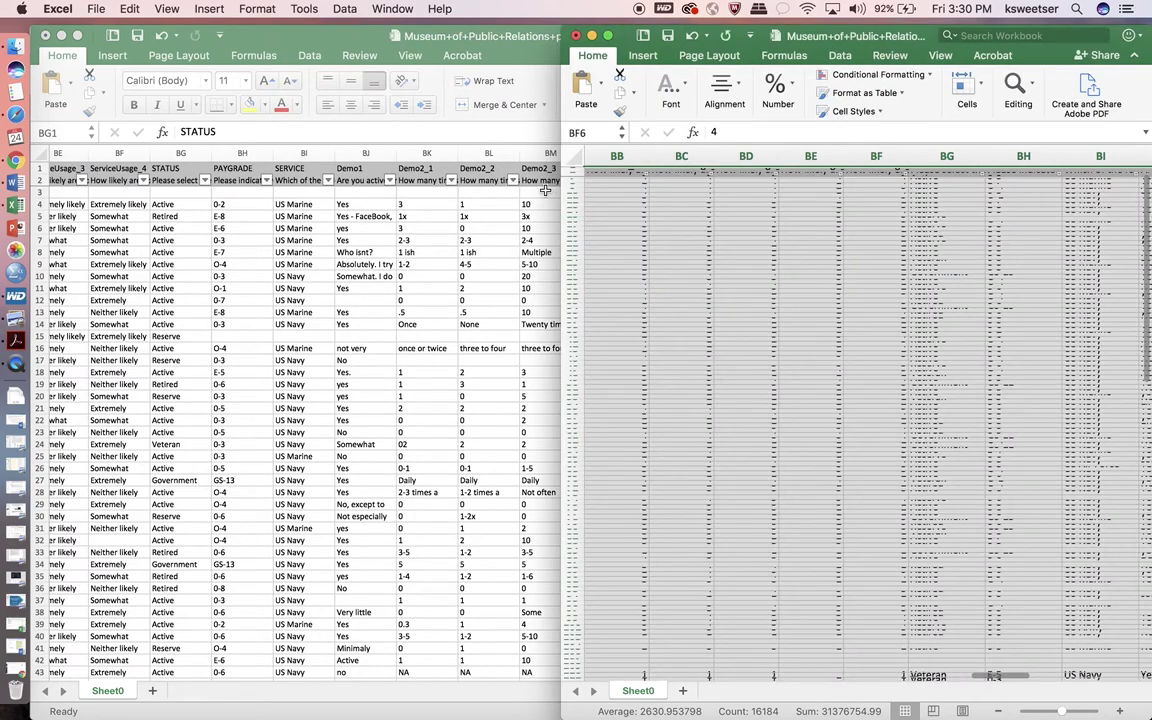
pyautogui.click(257, 9)
pyautogui.moveTo(258, 45)
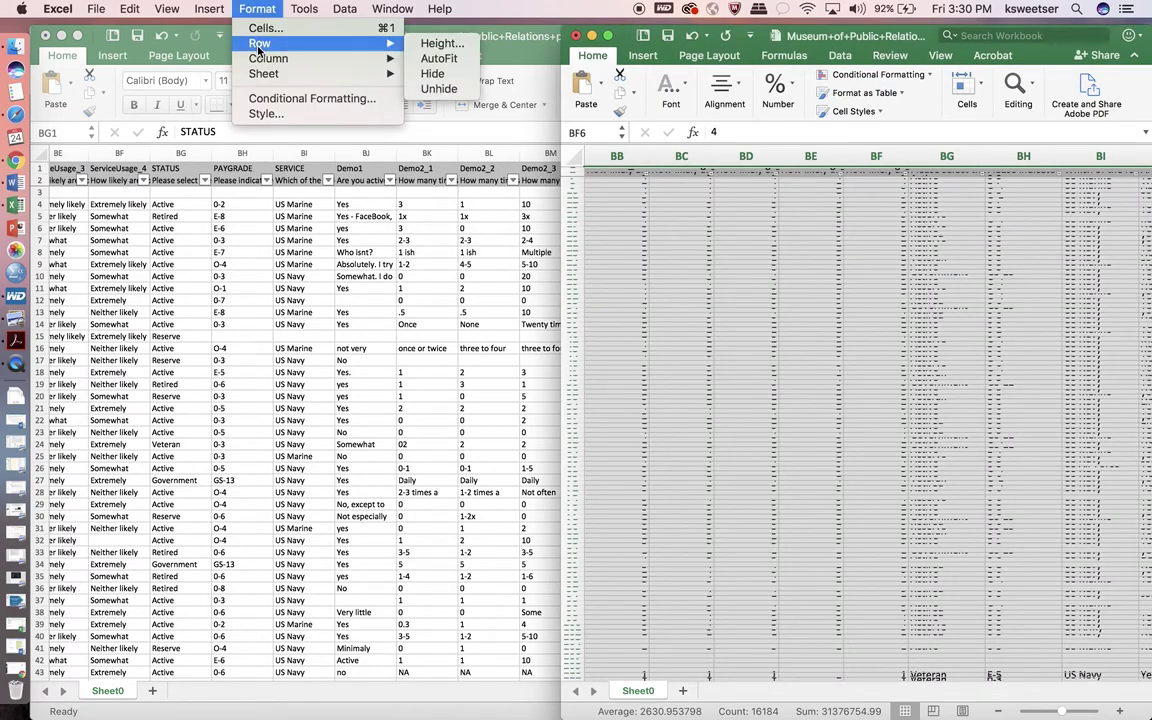
pyautogui.click(438, 44)
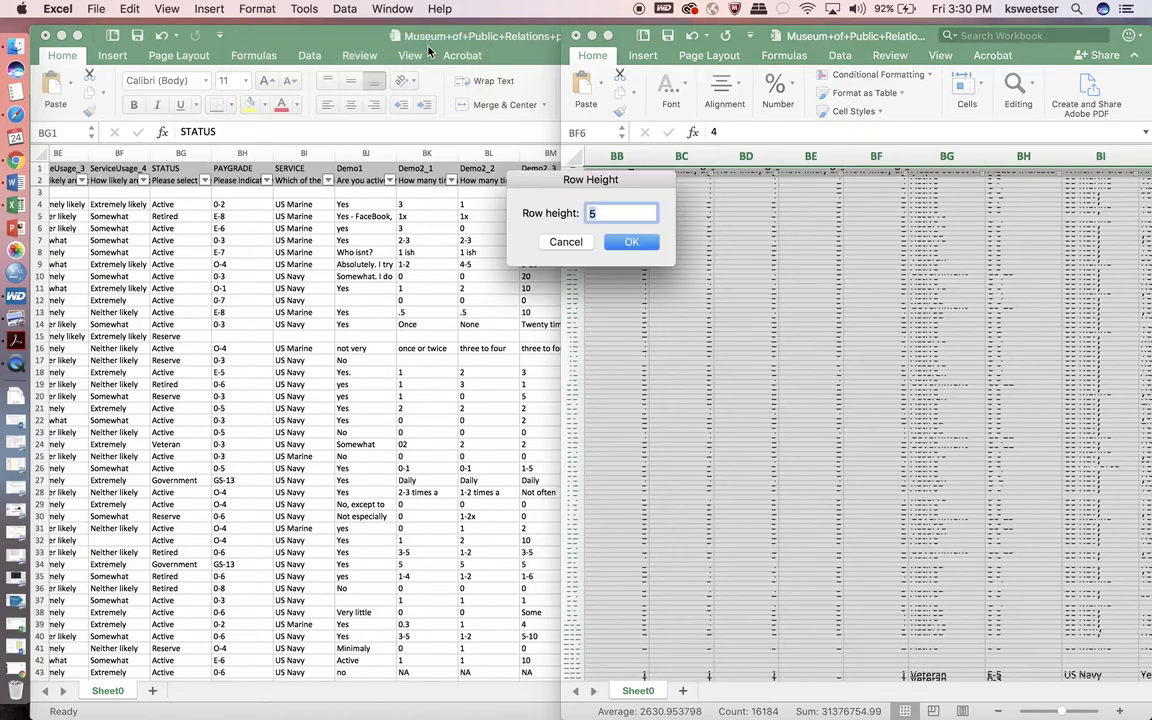
pyautogui.write('12')
pyautogui.press('Return')
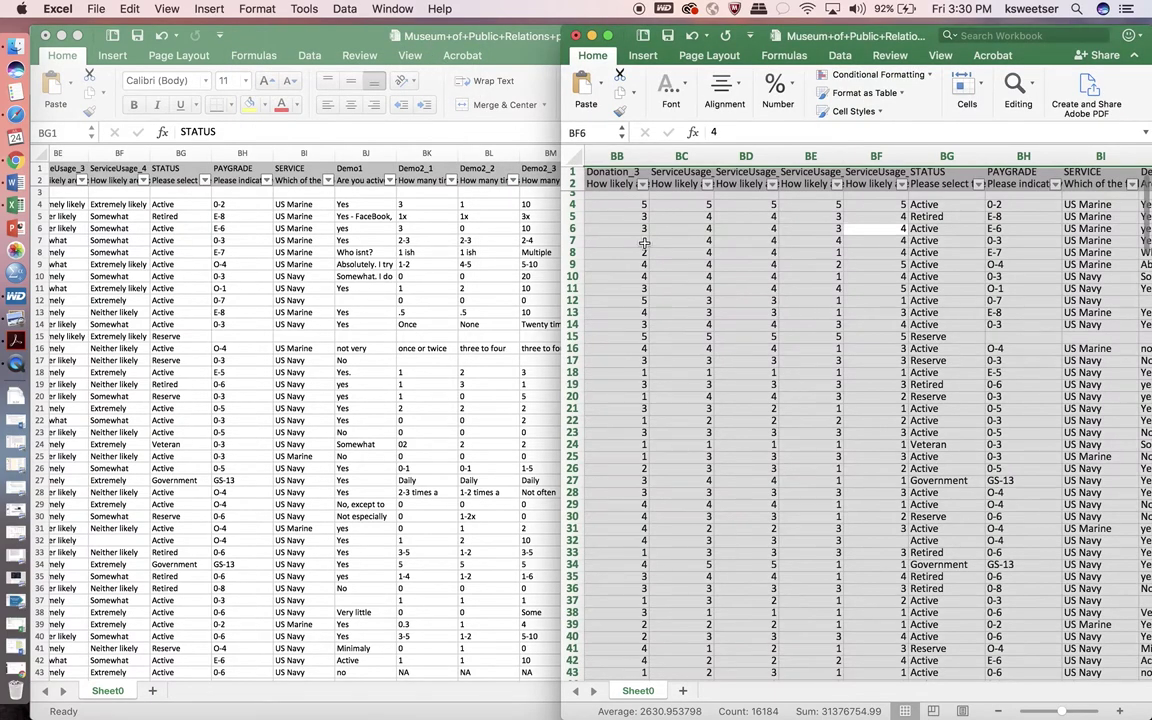
pyautogui.click(943, 361)
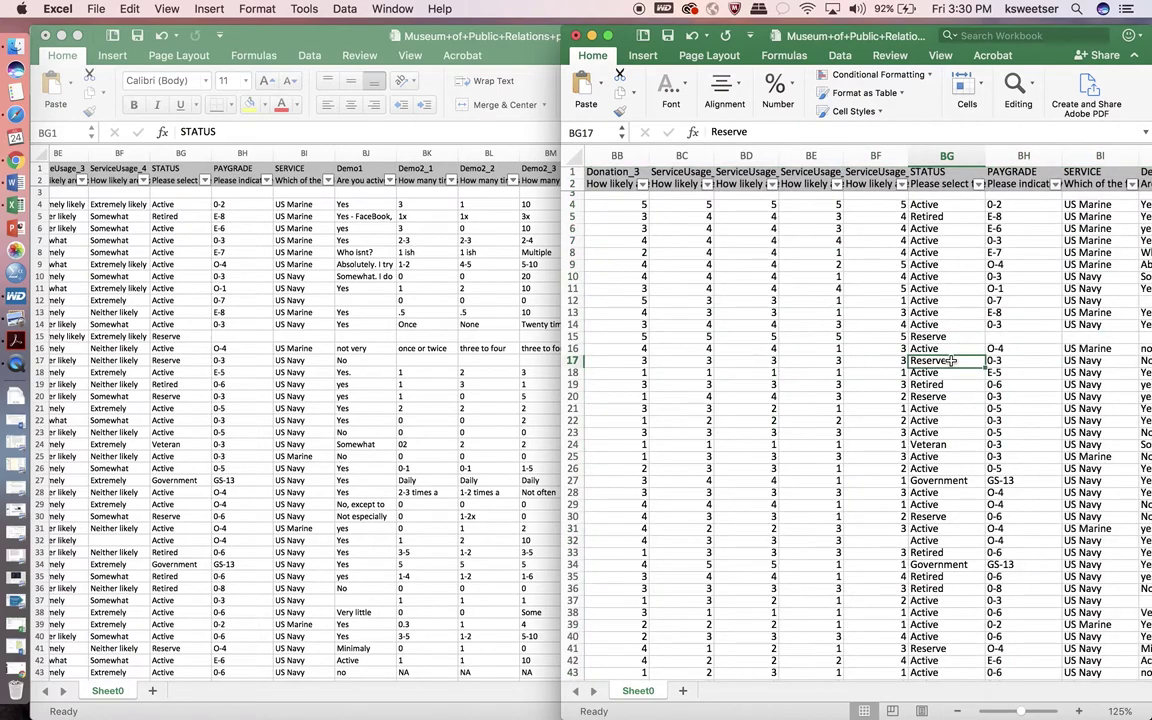
# Close the 16.23 text-label workbook without saving its changes.
pyautogui.doubleClick(237, 38)
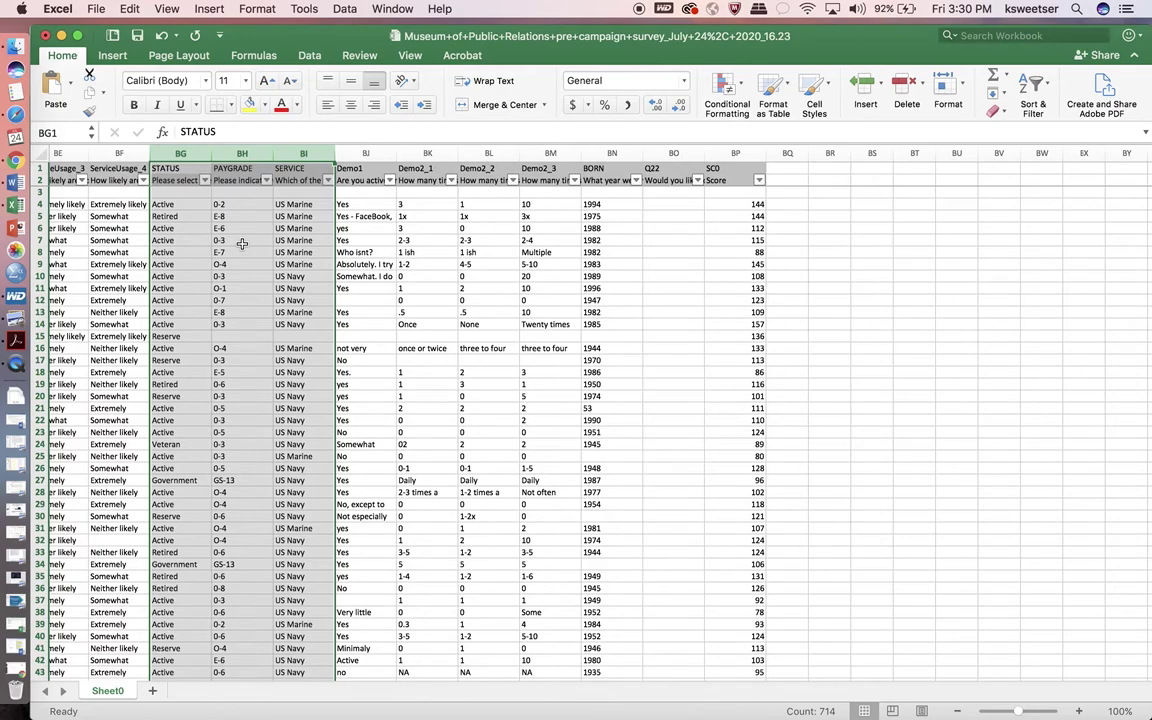
pyautogui.click(45, 36)
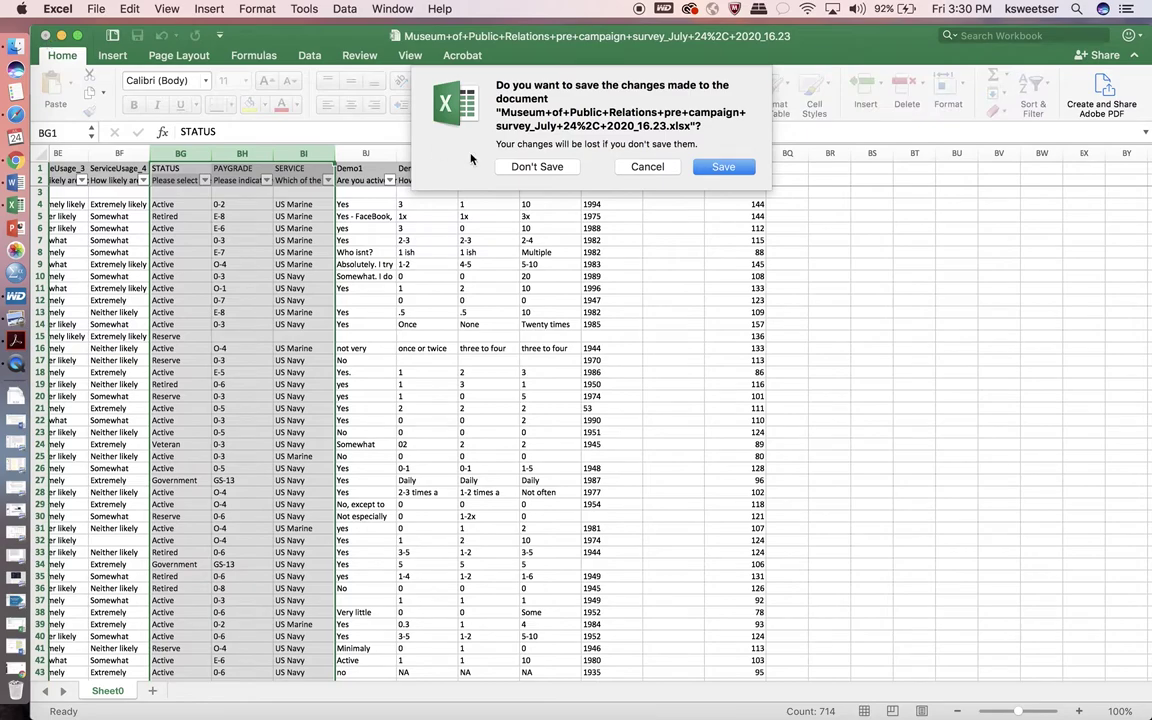
pyautogui.click(540, 167)
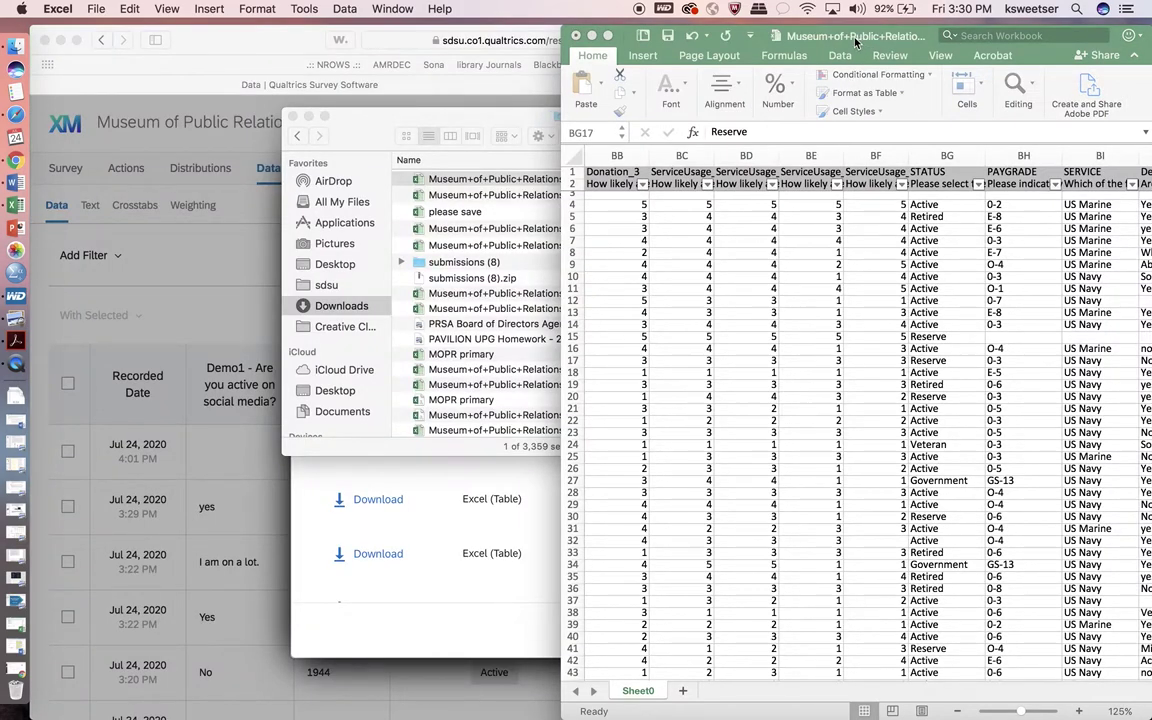
# Move the workbook window to the left and widen it to show columns BB–BO.
pyautogui.moveTo(598, 40); pyautogui.dragTo(739, 50)
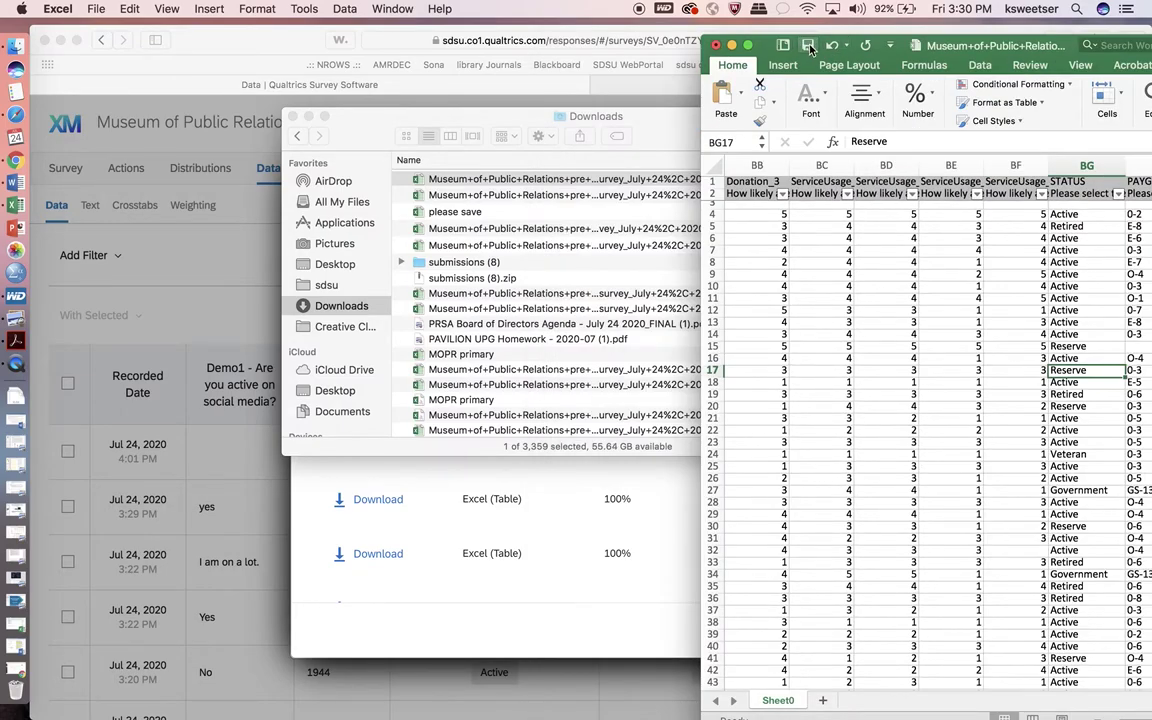
pyautogui.doubleClick(848, 47)
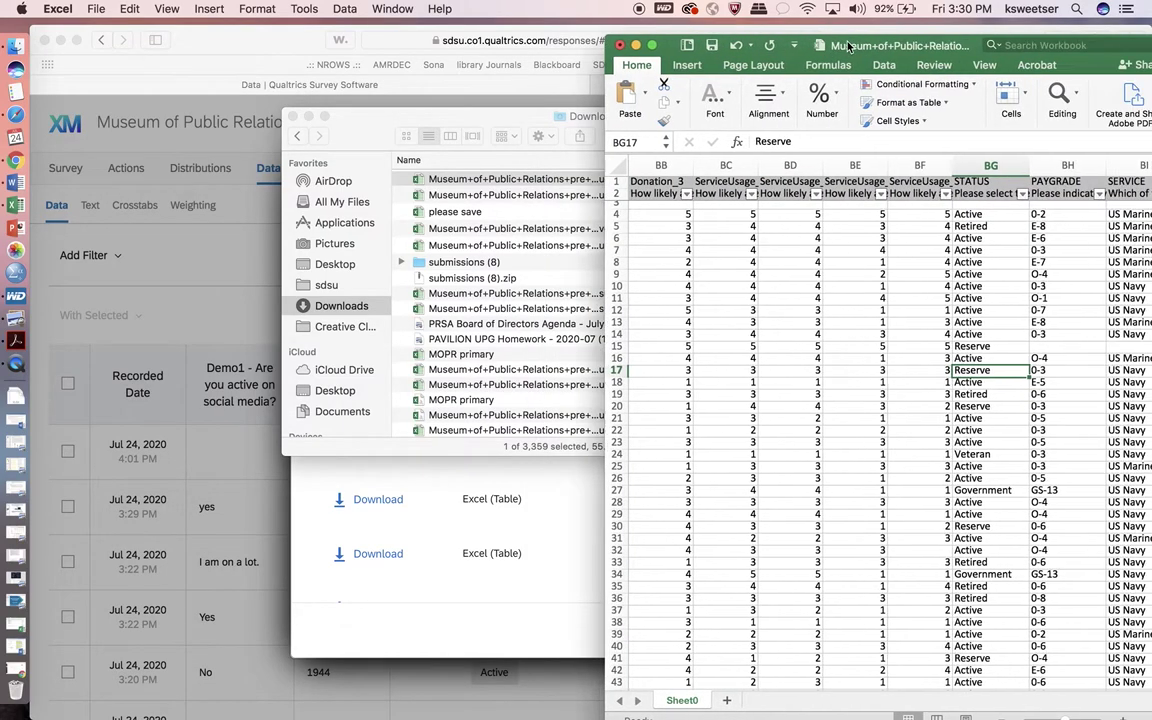
pyautogui.moveTo(848, 47); pyautogui.dragTo(372, 66)
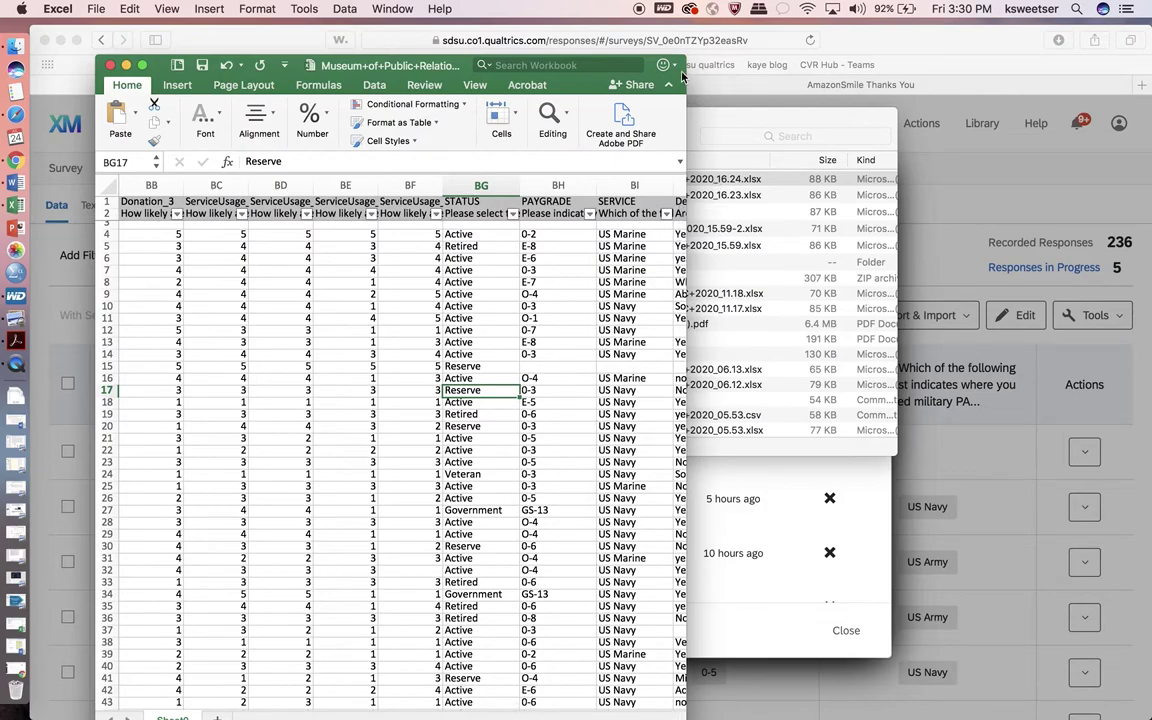
pyautogui.moveTo(684, 70); pyautogui.dragTo(1096, 70)
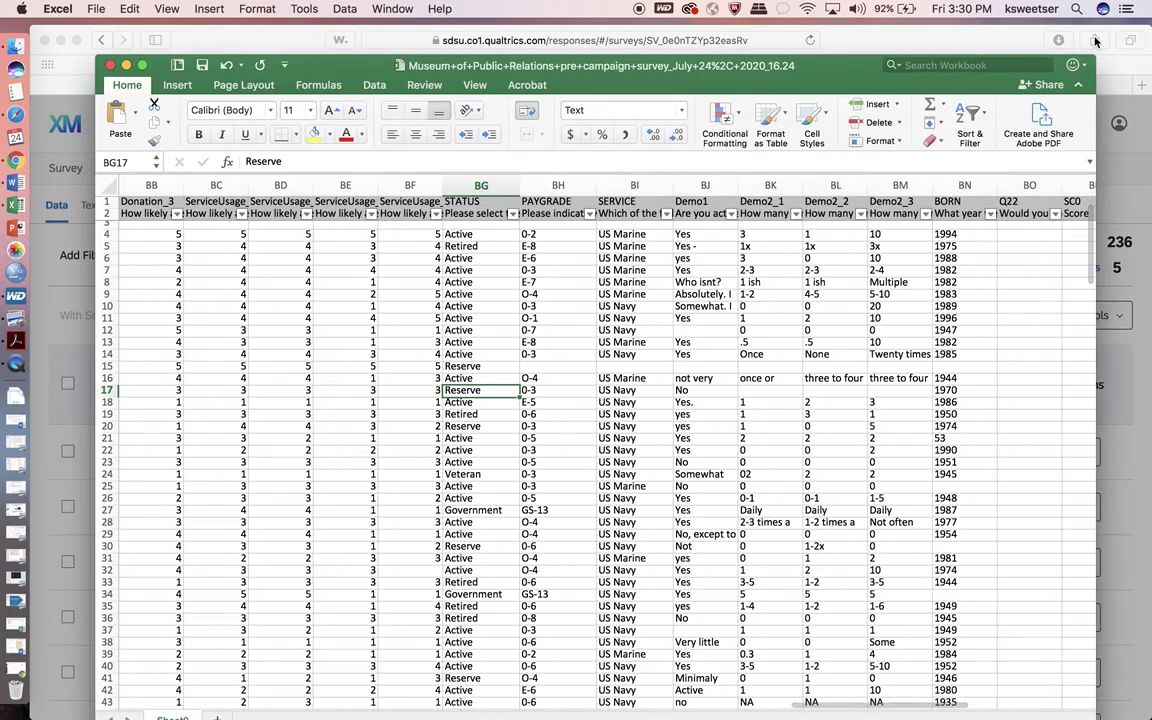
pyautogui.hscroll(-20, 776, 380)
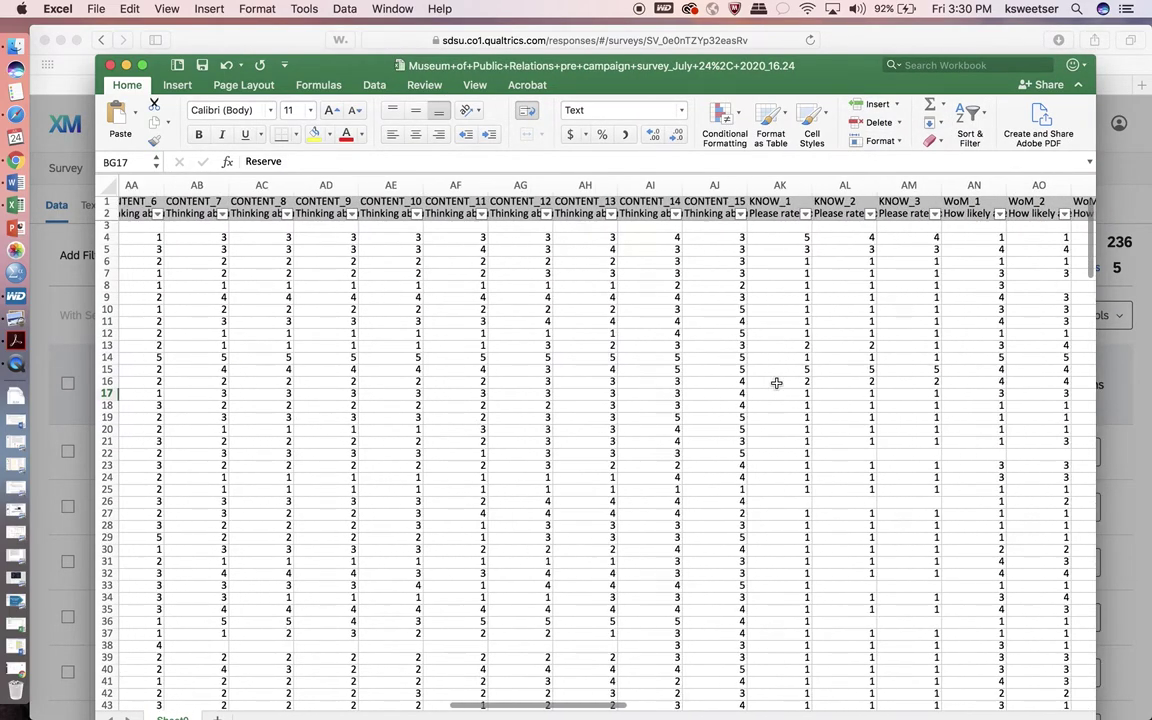
pyautogui.hscroll(-12, 776, 382)
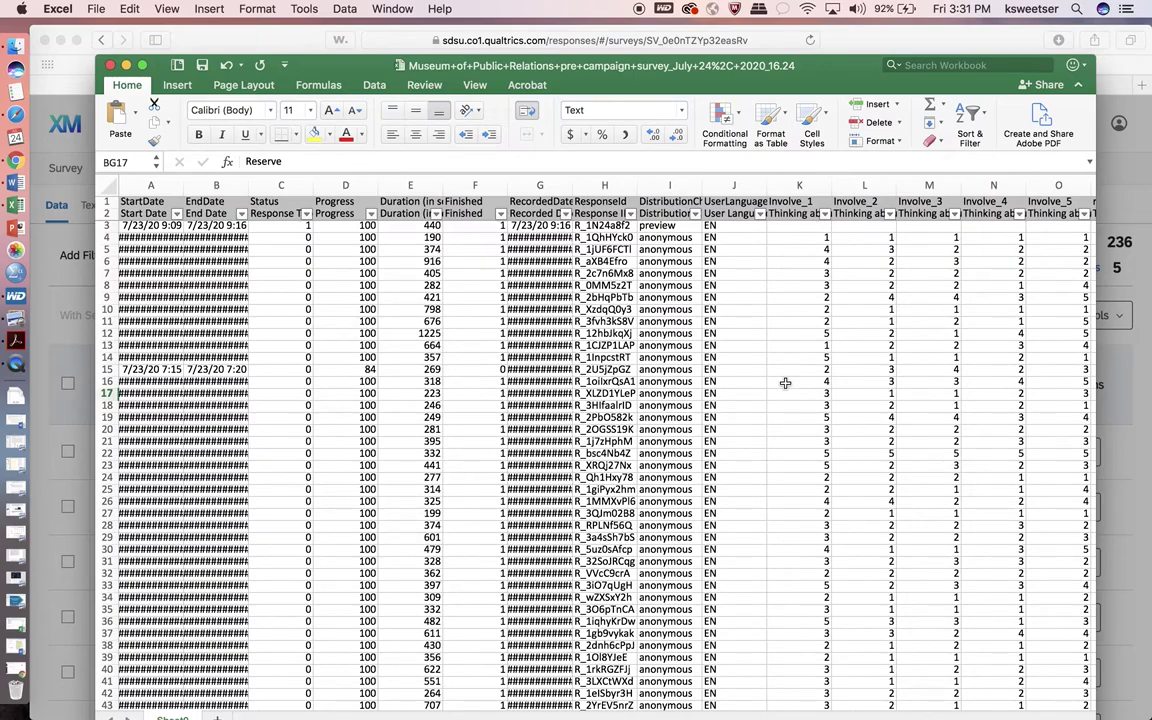
pyautogui.scroll(-20, 785, 383)
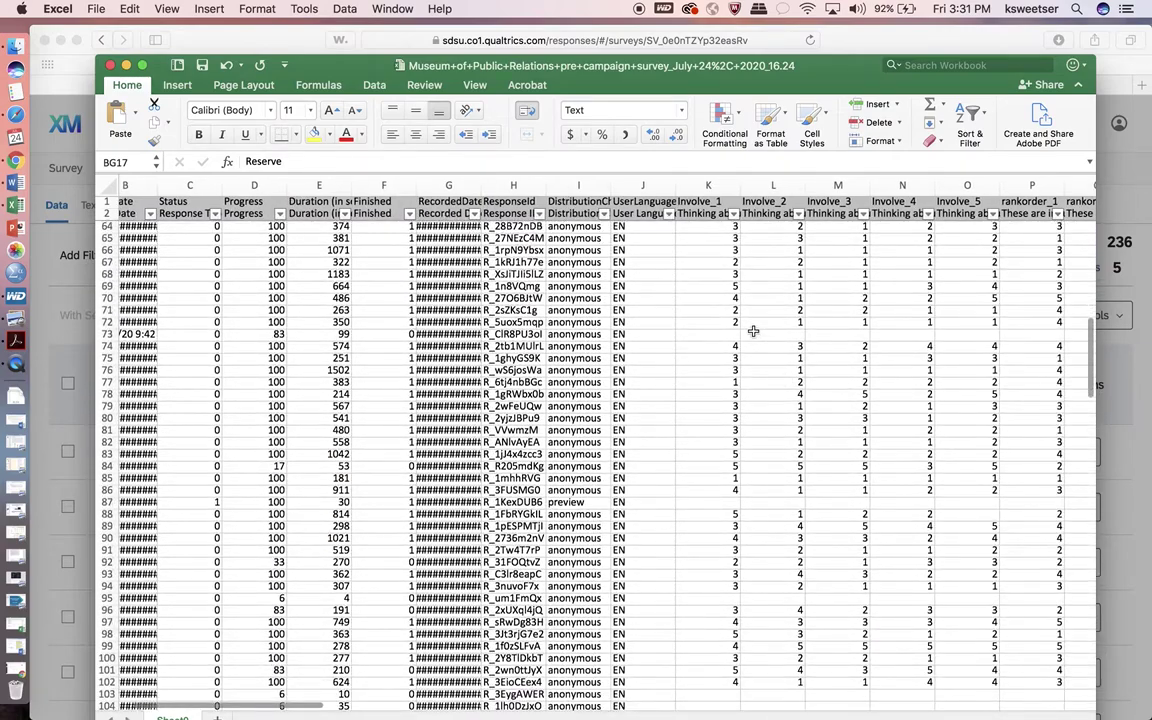
pyautogui.click(773, 334)
pyautogui.click(118, 334)
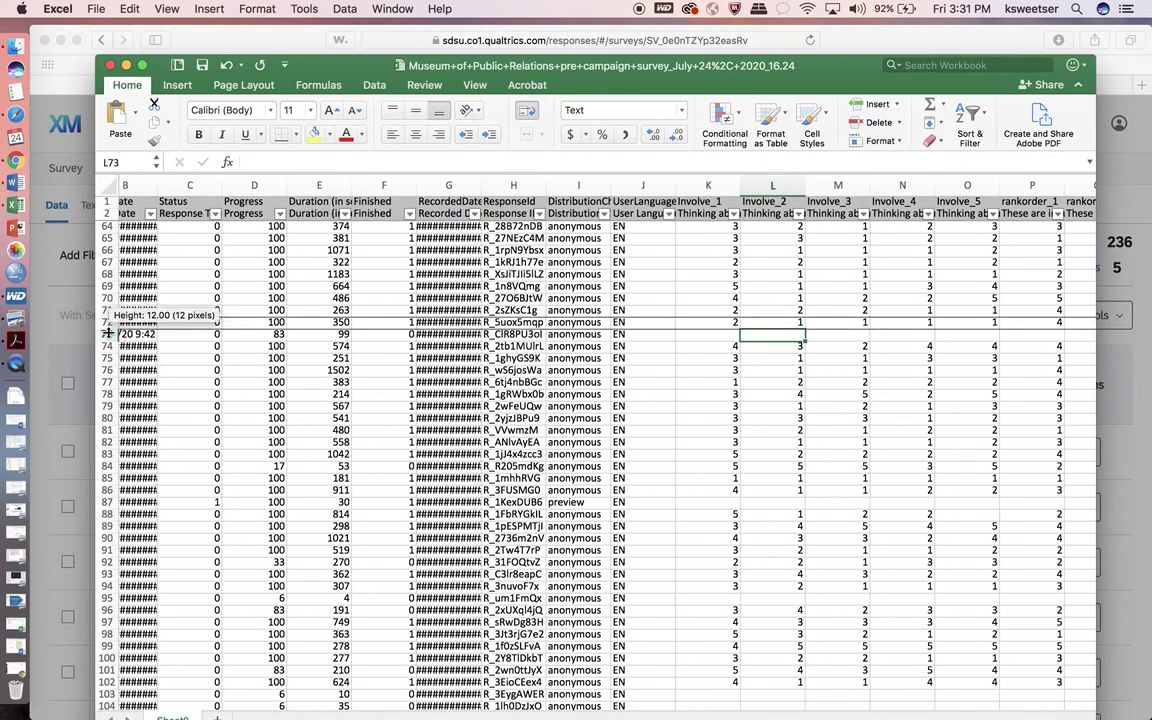
pyautogui.click(107, 334)
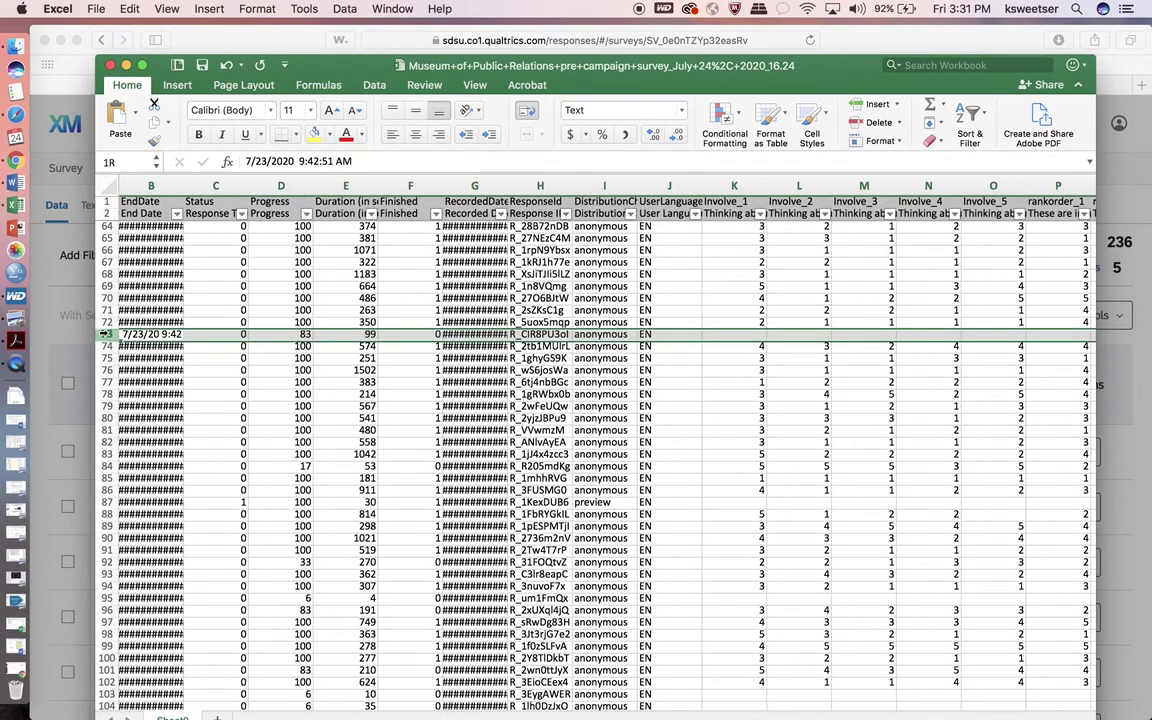
pyautogui.hscroll(3, 481, 352)
pyautogui.hscroll(5, 481, 352)
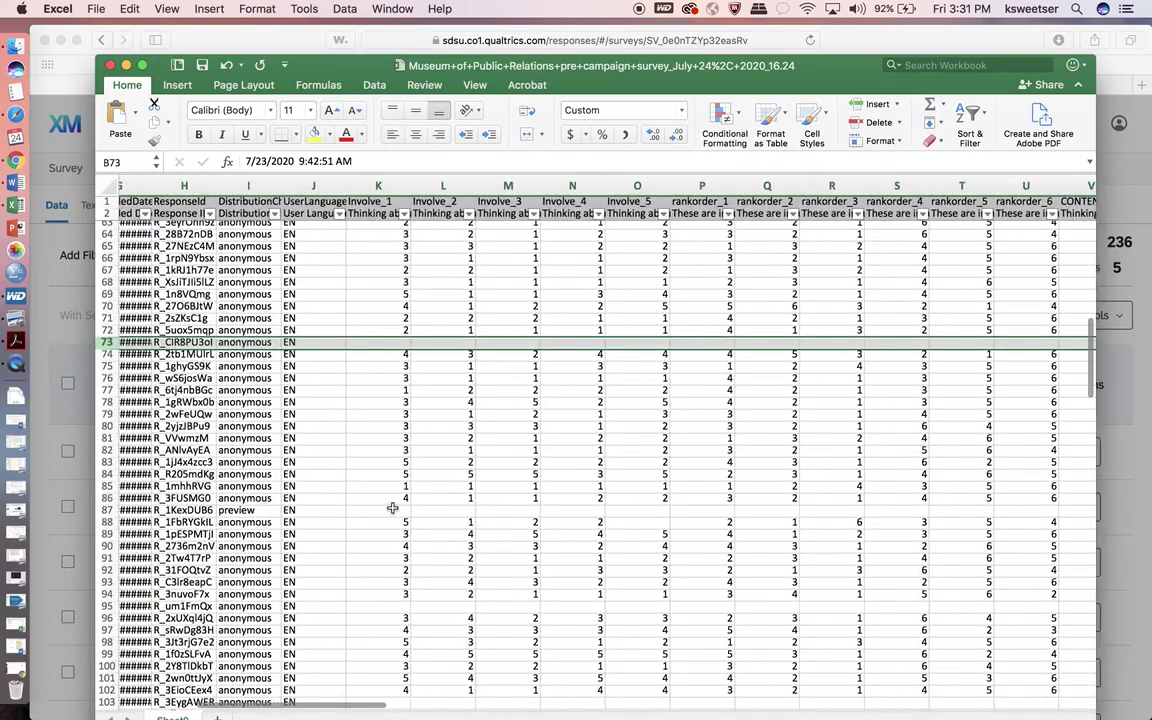
pyautogui.click(393, 508)
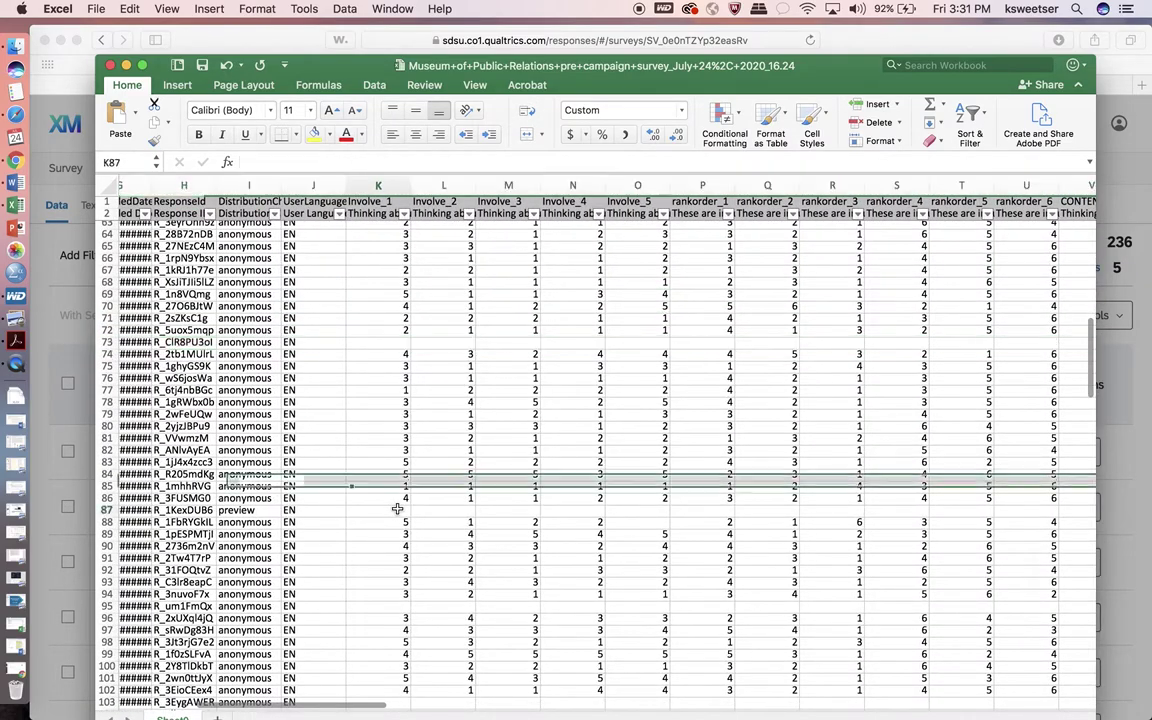
pyautogui.click(107, 511)
pyautogui.scroll(-5, 375, 551)
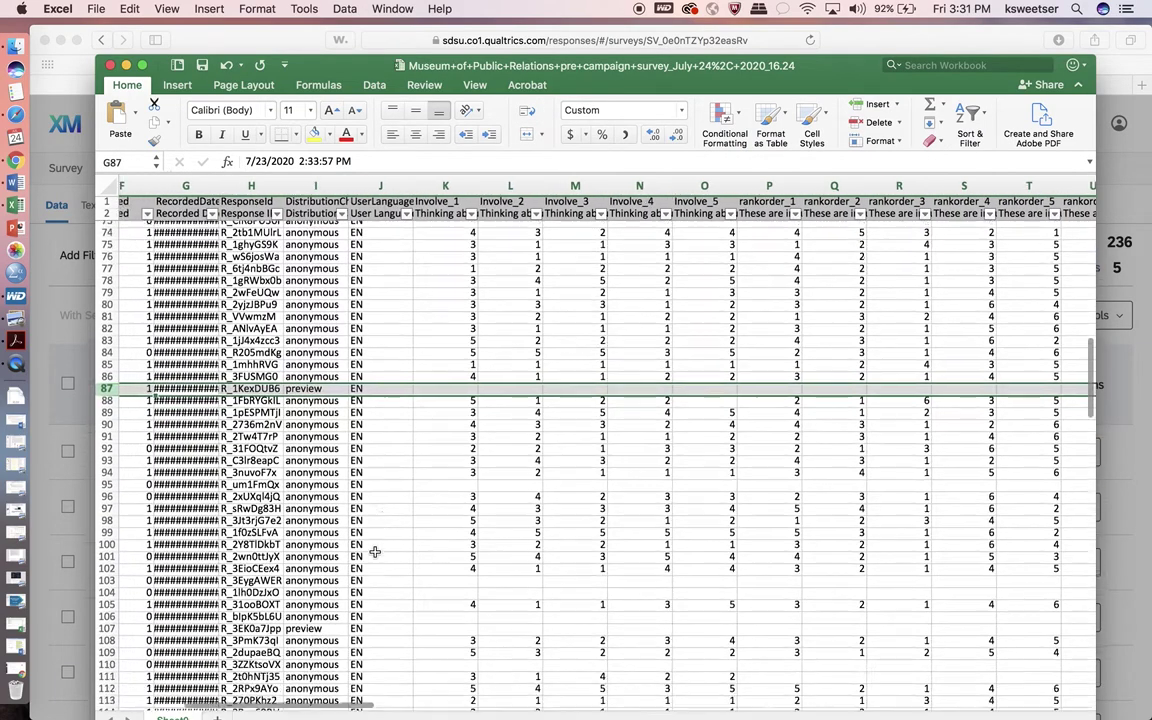
pyautogui.scroll(-10, 375, 551)
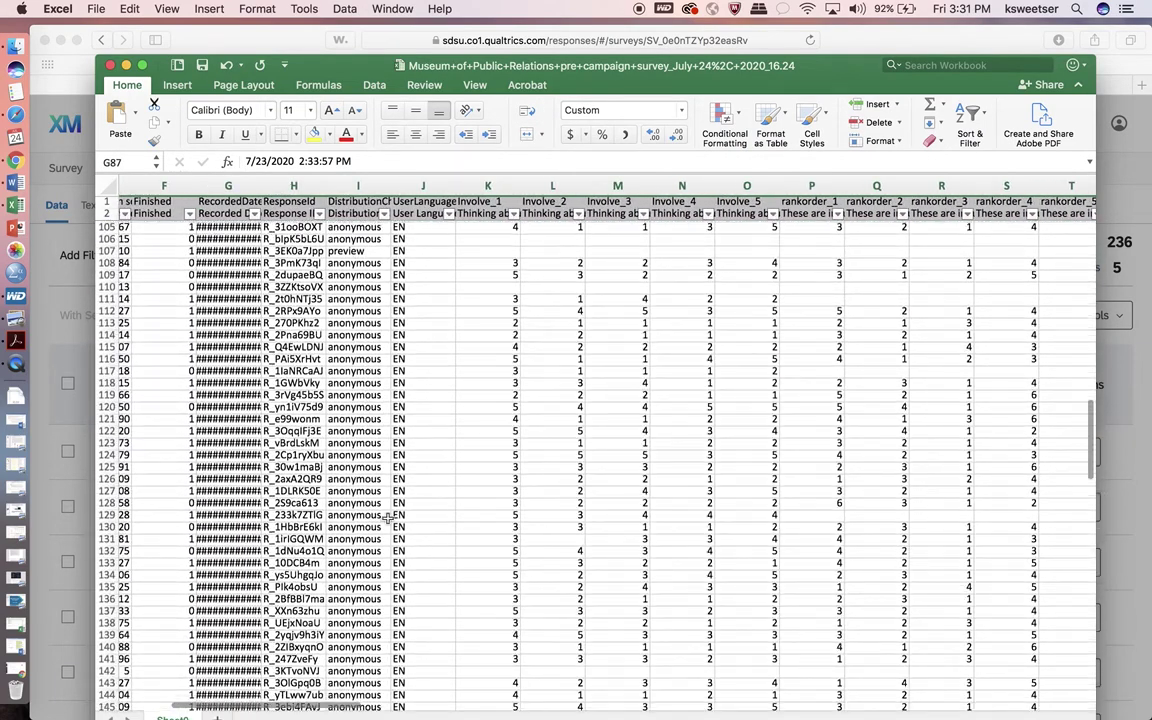
pyautogui.scroll(20, 427, 380)
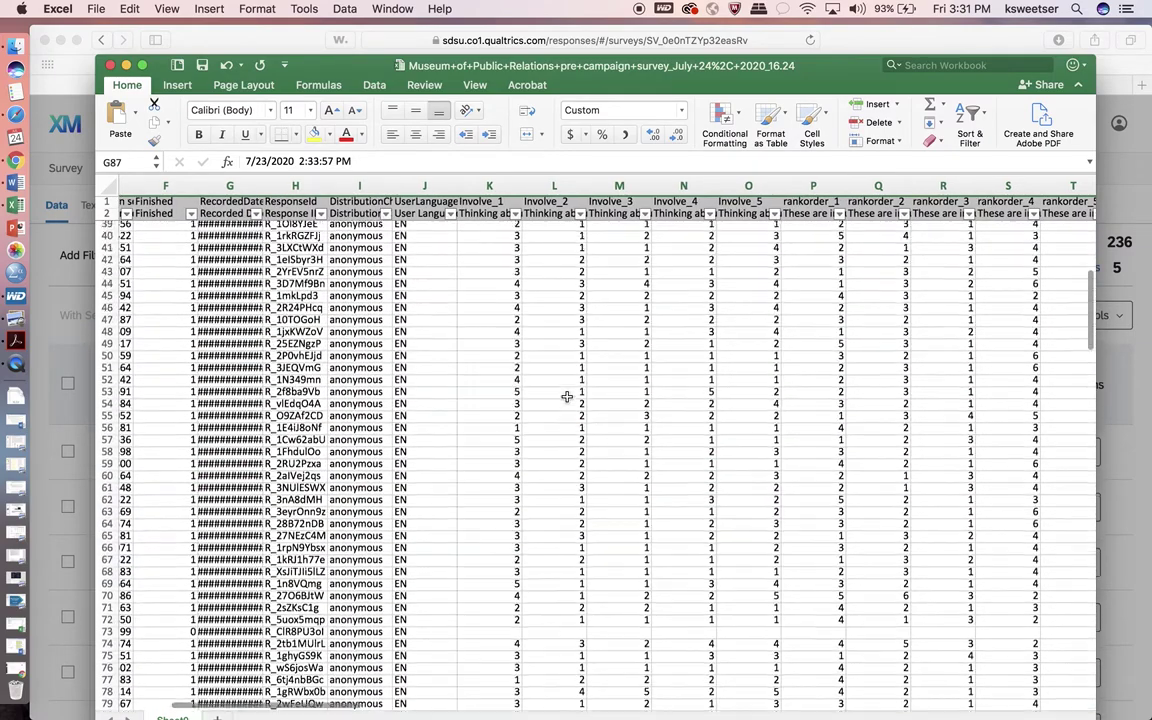
pyautogui.scroll(12, 566, 397)
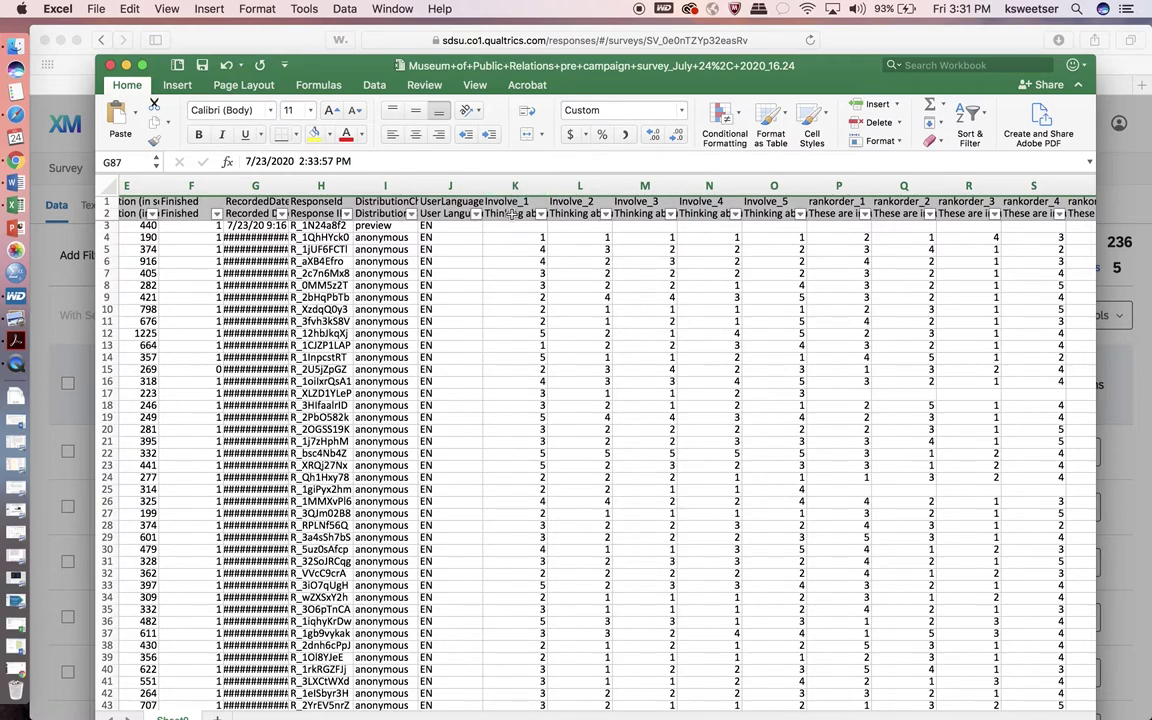
pyautogui.click(512, 213)
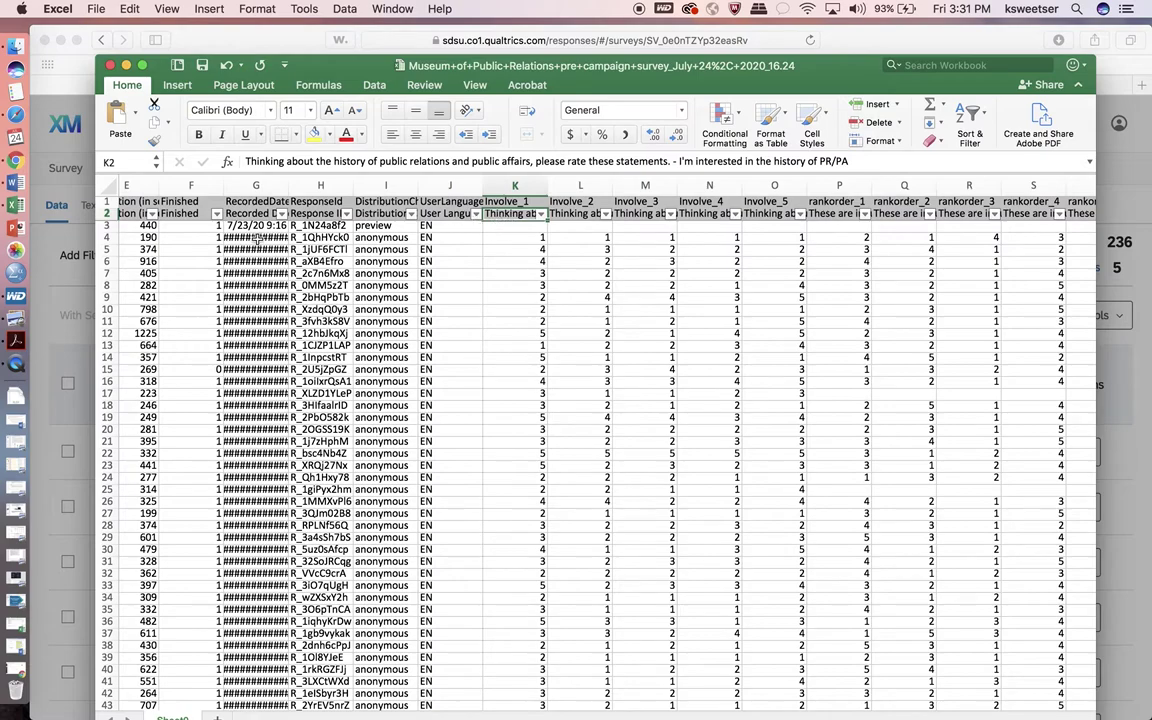
pyautogui.click(106, 213)
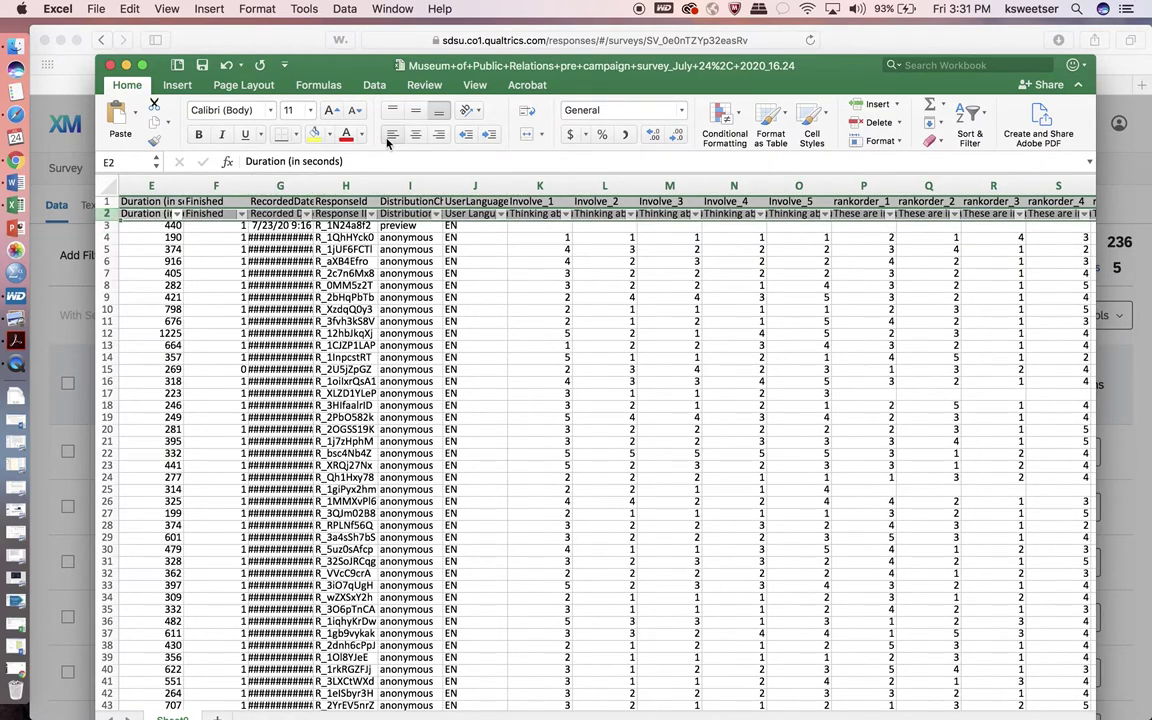
# Duplicate Sheet0 with Move or Copy, with Create a copy ticked, then return to the original.
pyautogui.moveTo(368, 62); pyautogui.dragTo(368, 26)
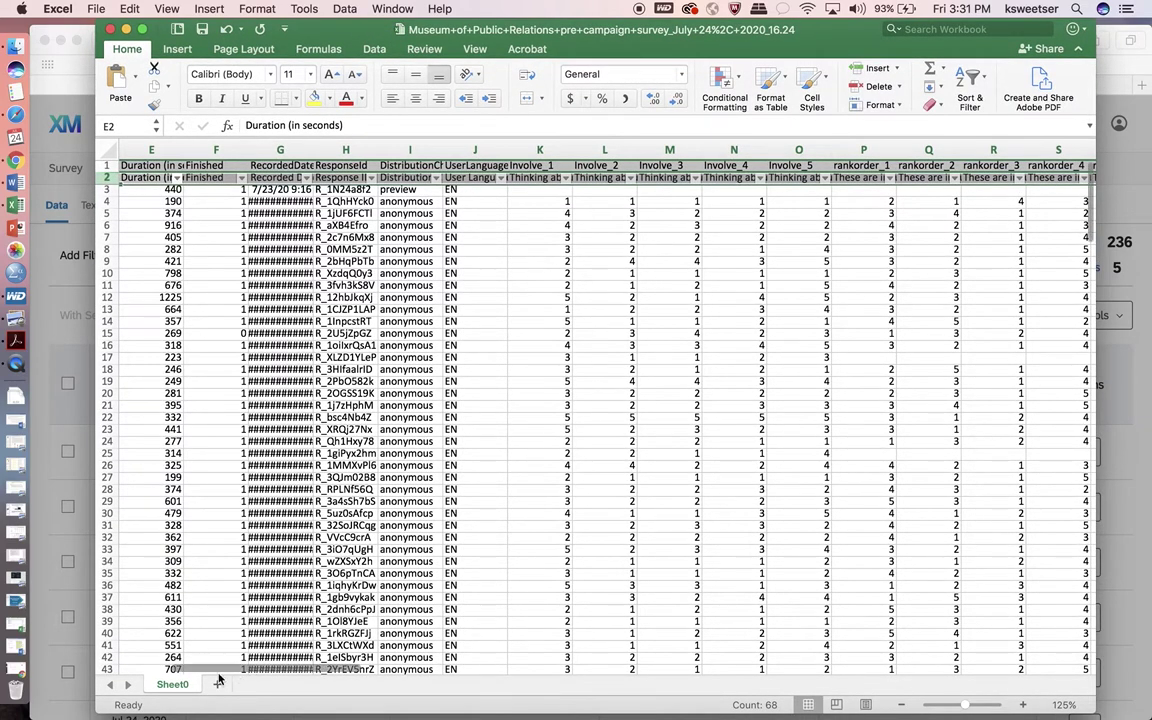
pyautogui.rightClick(170, 693)
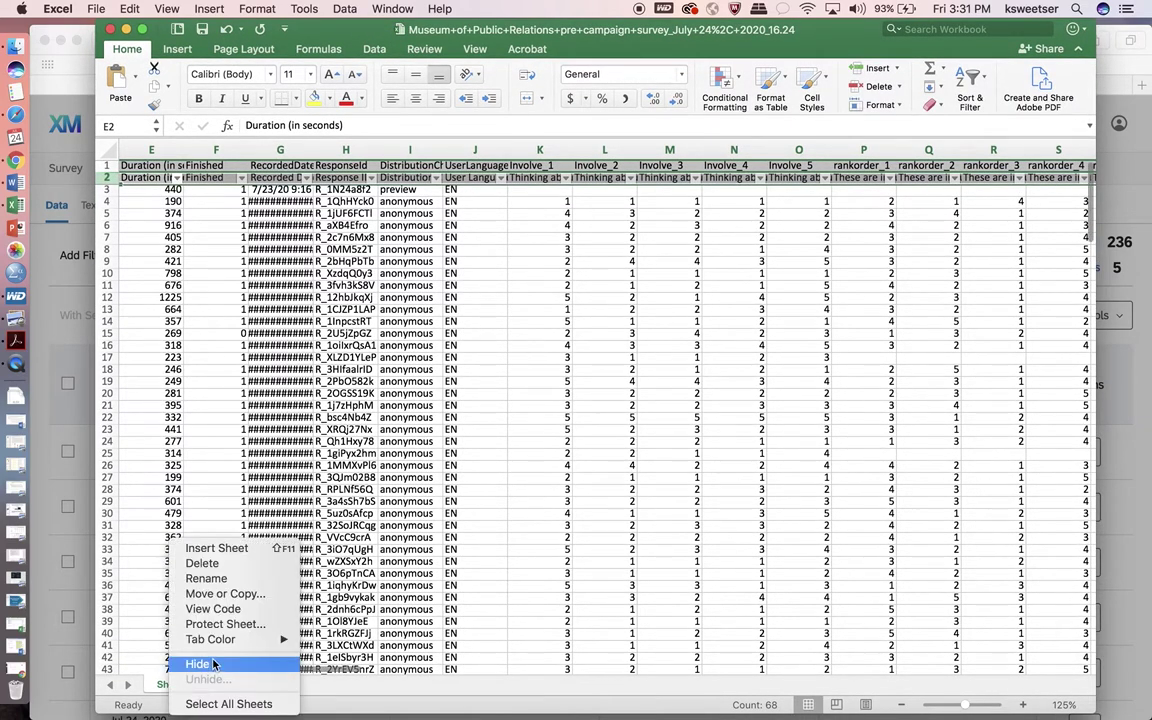
pyautogui.click(225, 594)
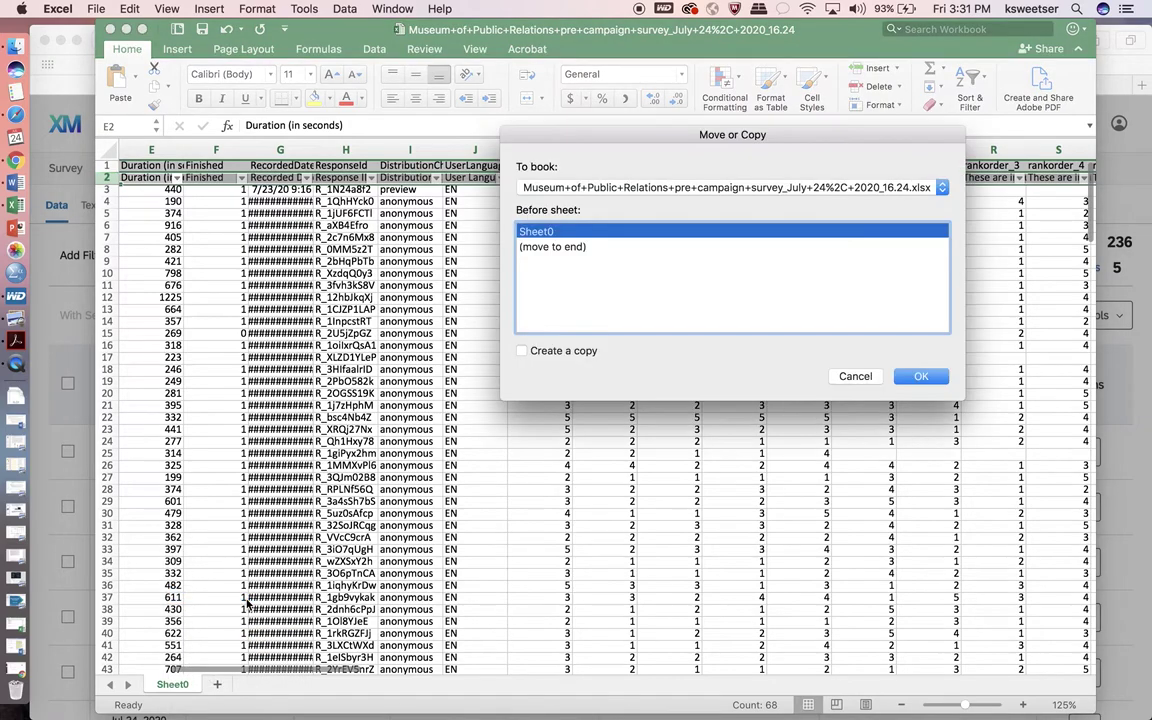
pyautogui.click(553, 350)
pyautogui.click(918, 376)
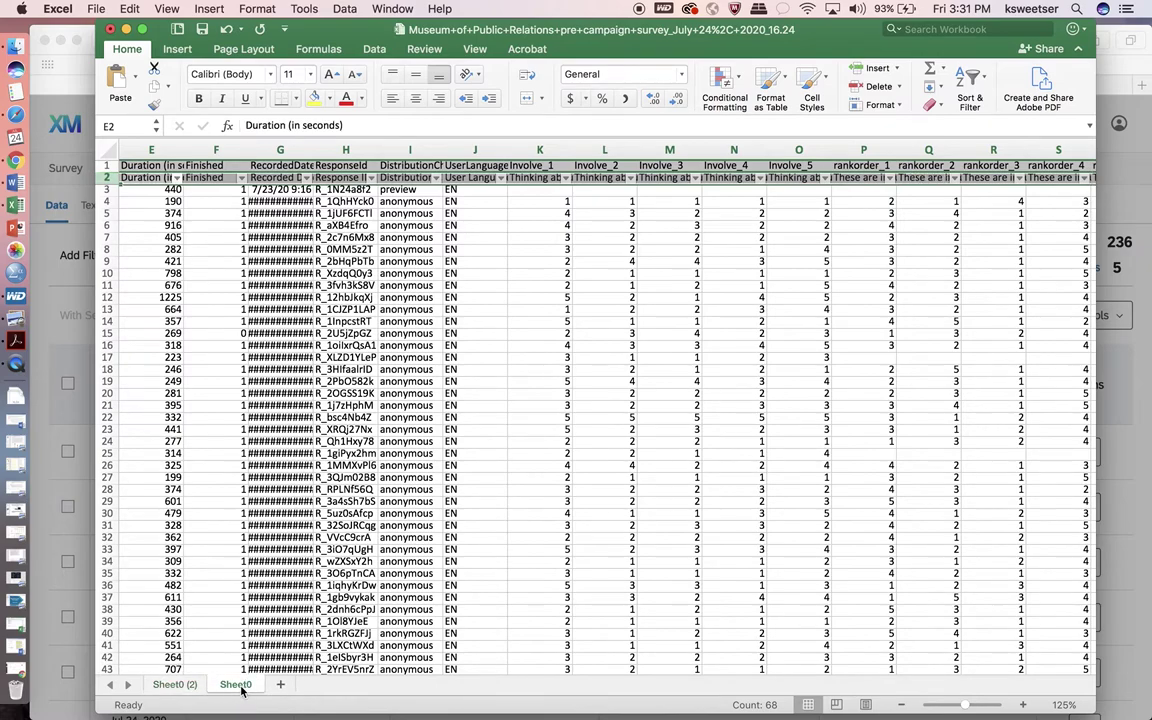
pyautogui.moveTo(241, 688); pyautogui.dragTo(241, 690)
# Undo the stray 'ra' entry in E2 and rename Sheet0 to 'raw data'.
pyautogui.write('ra')
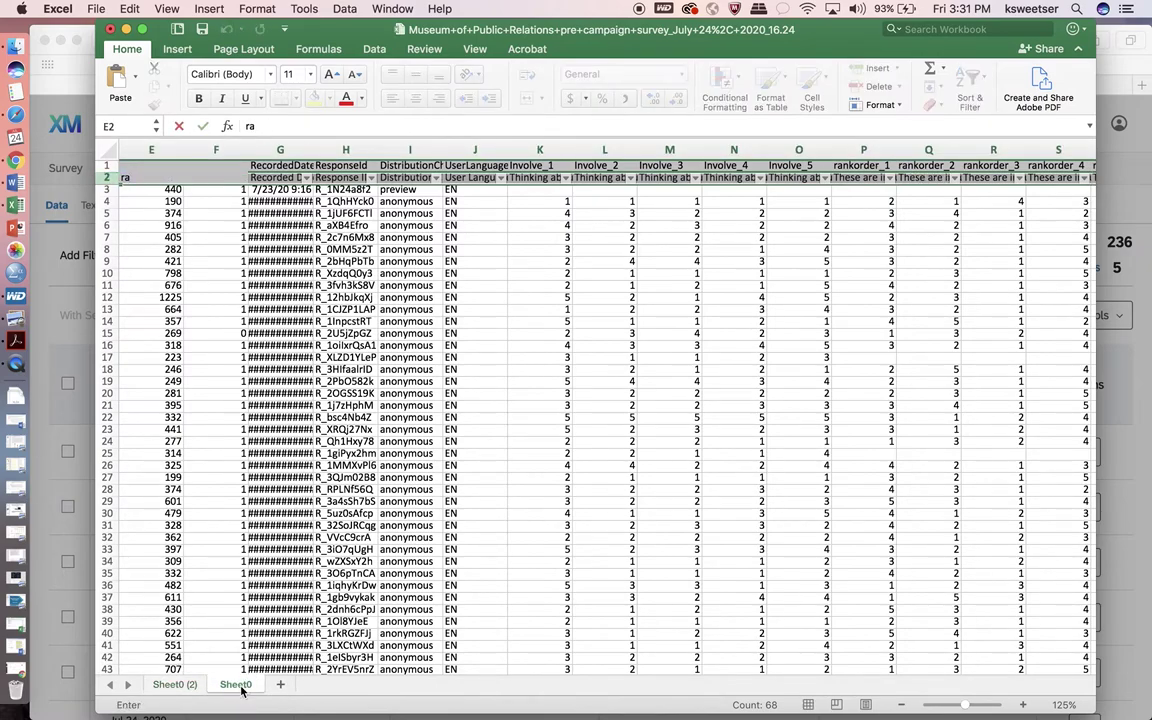
pyautogui.press('super+z')
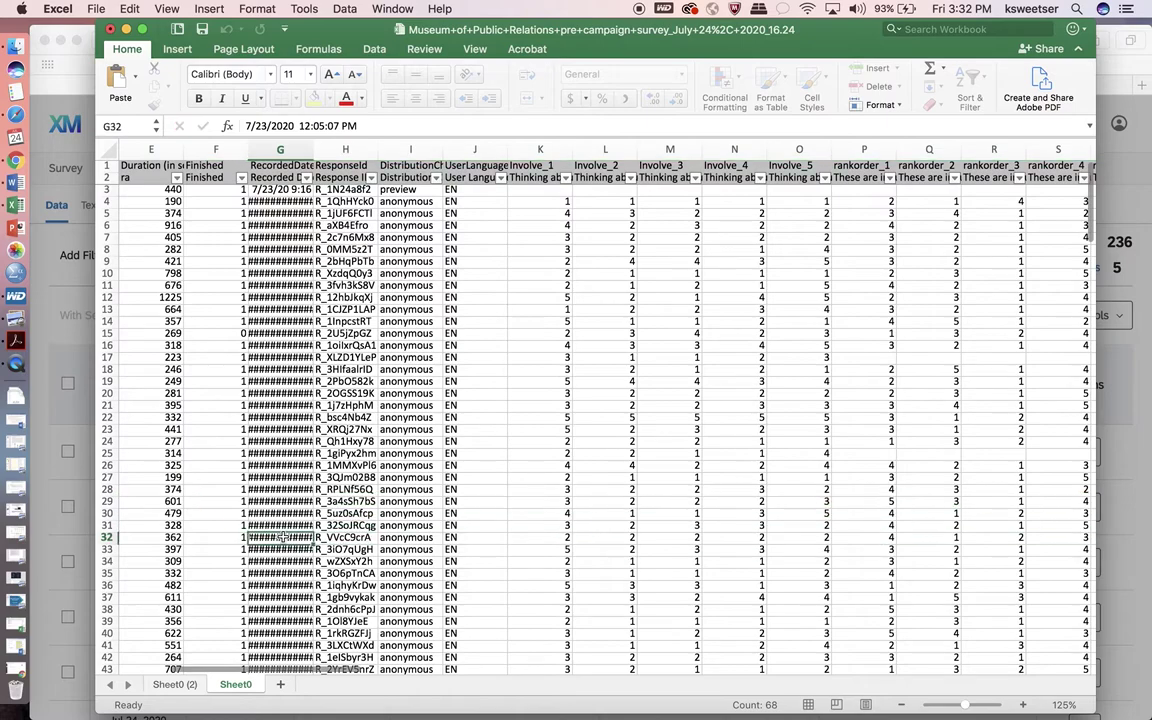
pyautogui.press('super+z')
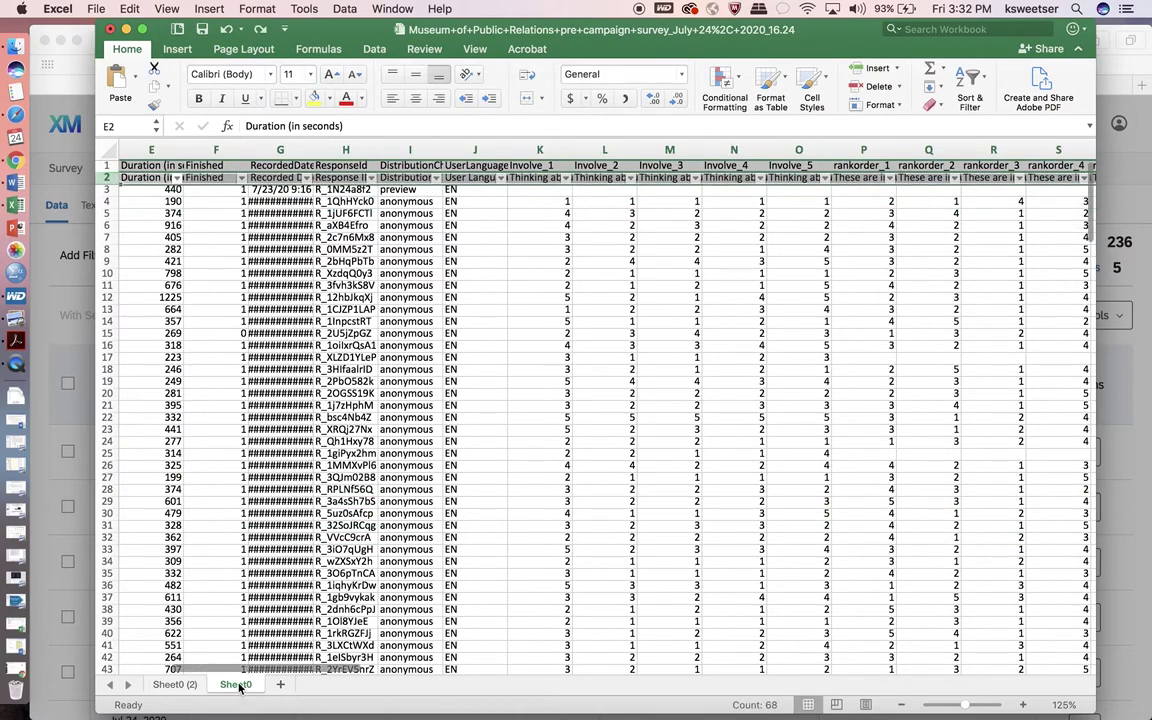
pyautogui.doubleClick(236, 684)
pyautogui.write('raw data')
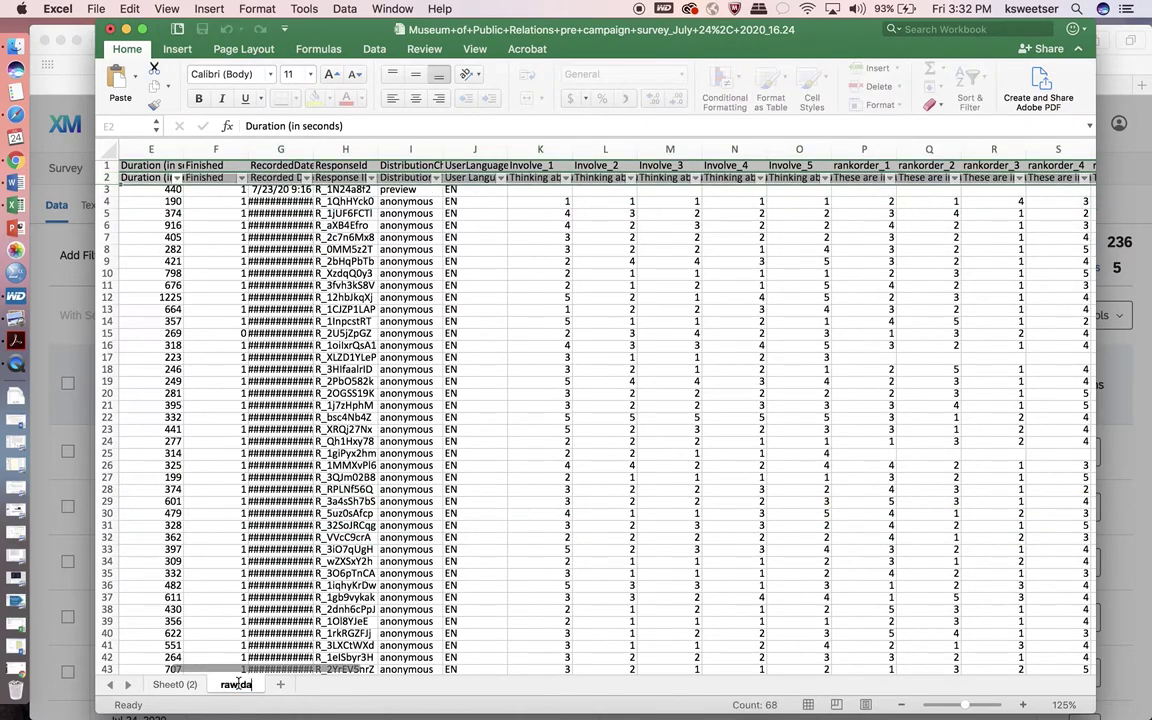
# Rename the copied sheet to 'cleaned data' and select its second header row.
pyautogui.click(172, 685)
pyautogui.doubleClick(172, 685)
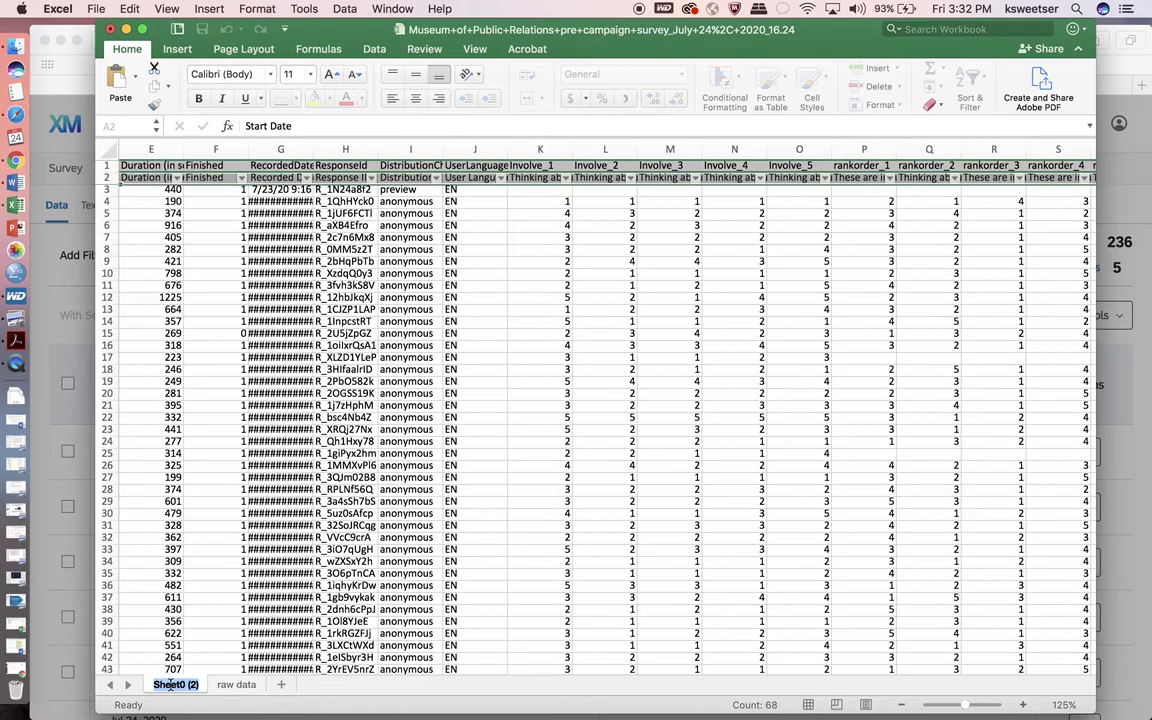
pyautogui.write('cleane')
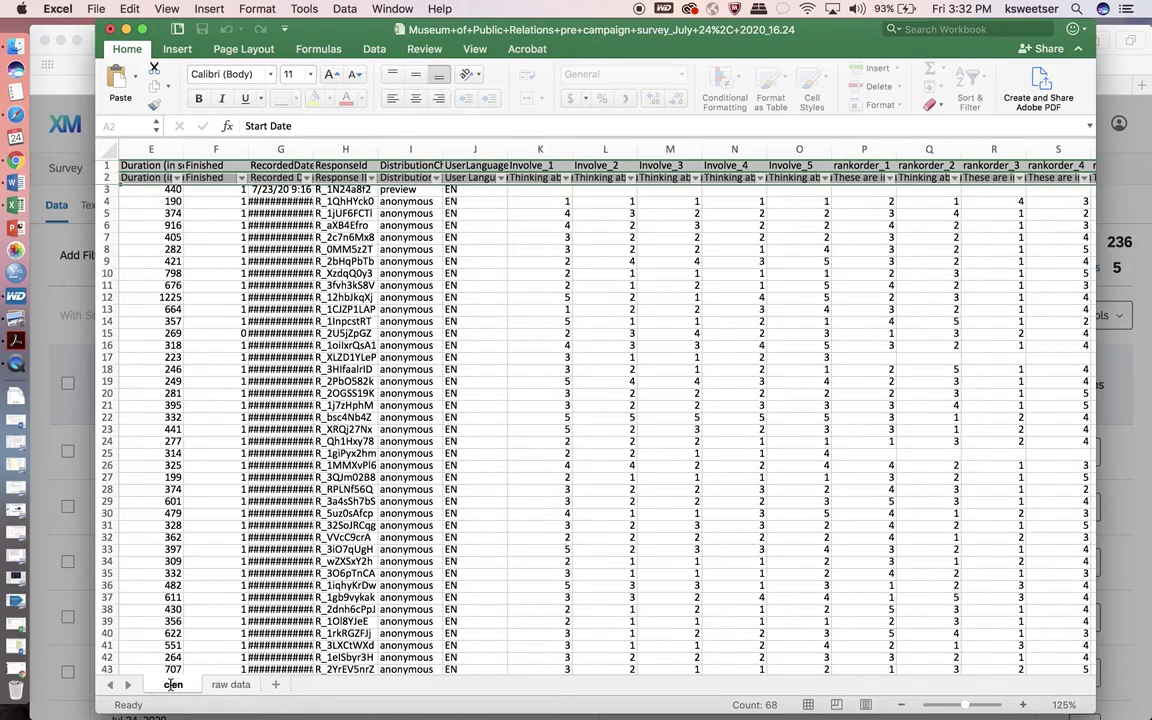
pyautogui.write('d dat')
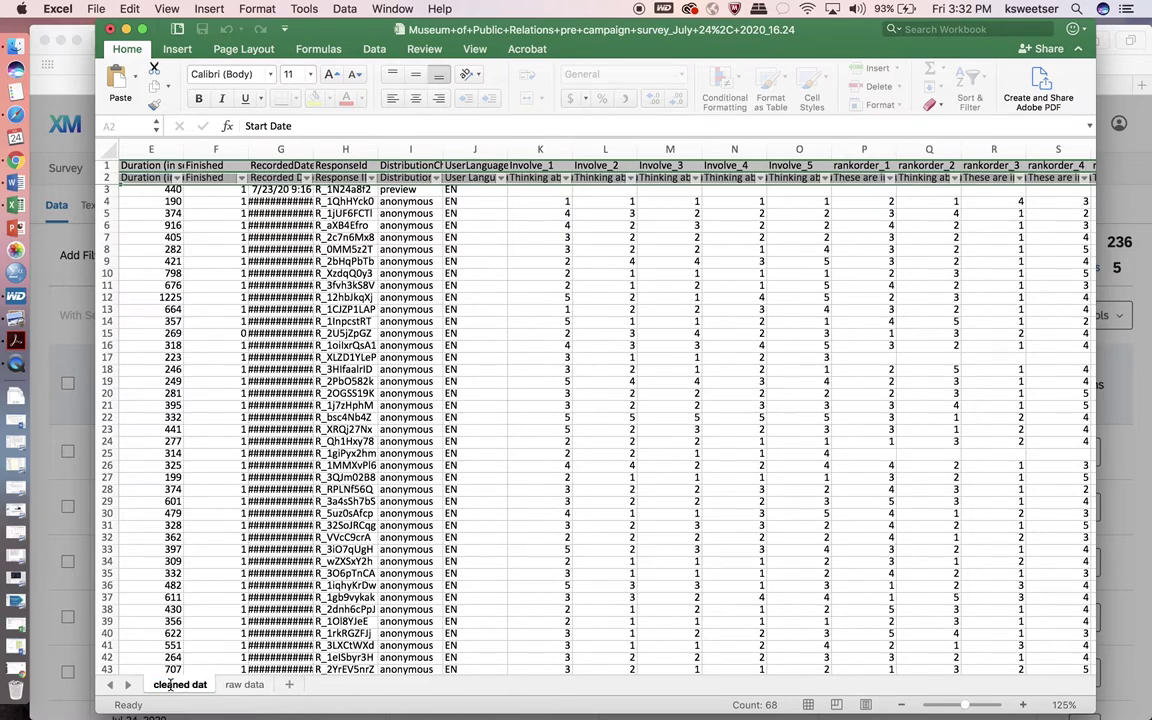
pyautogui.write('a')
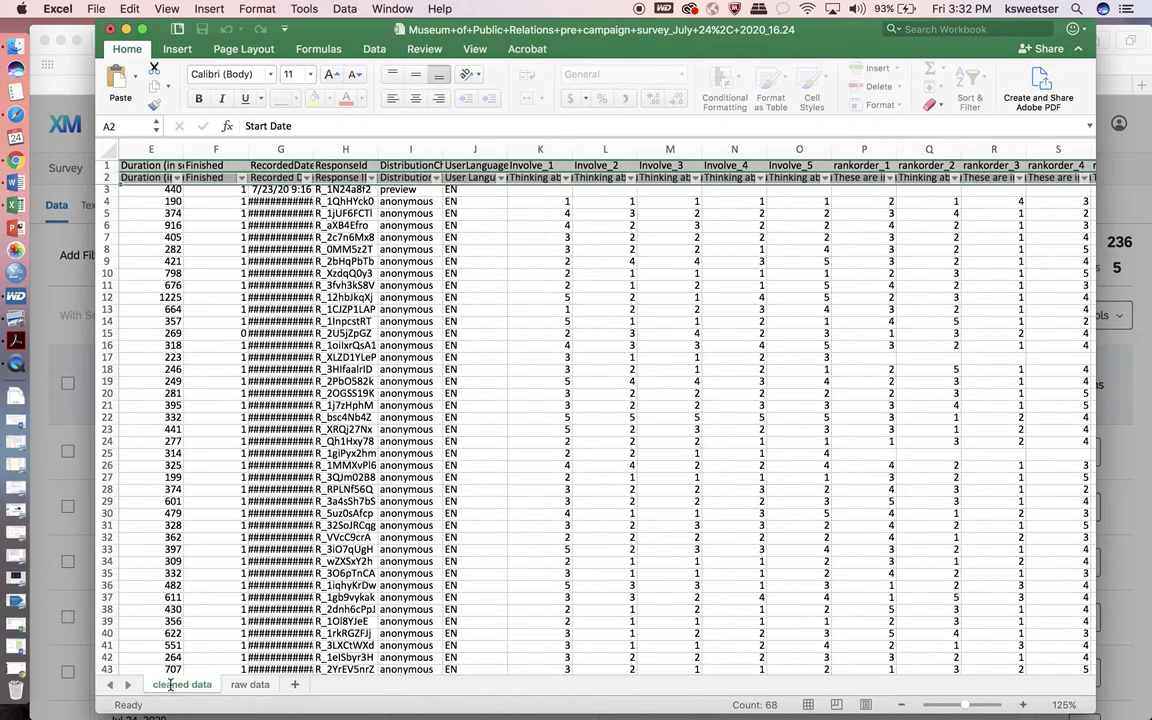
pyautogui.press('Return')
pyautogui.click(250, 455)
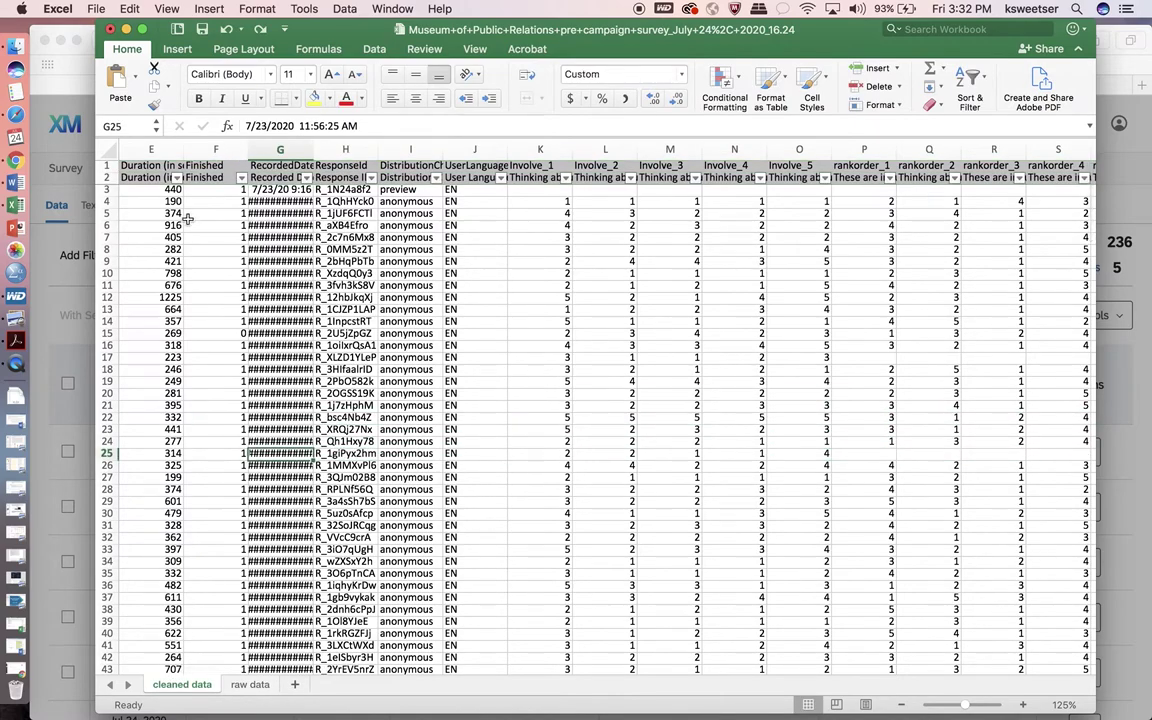
pyautogui.click(107, 177)
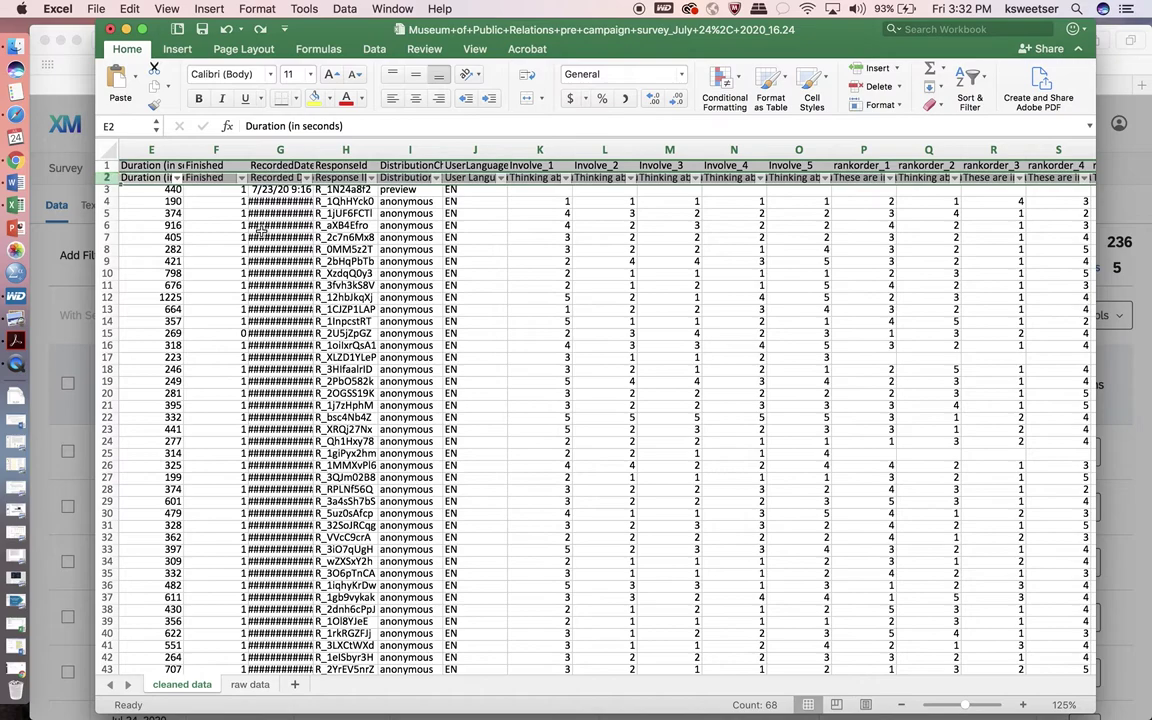
pyautogui.hscroll(-1, 258, 228)
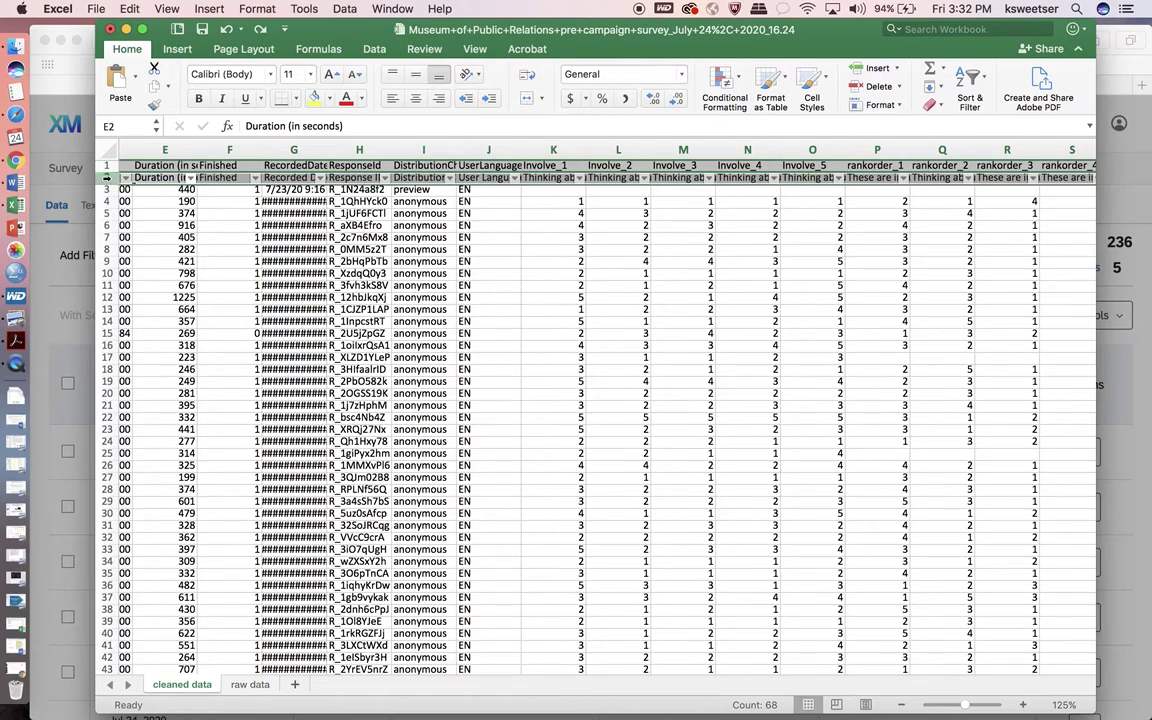
pyautogui.rightClick(107, 177)
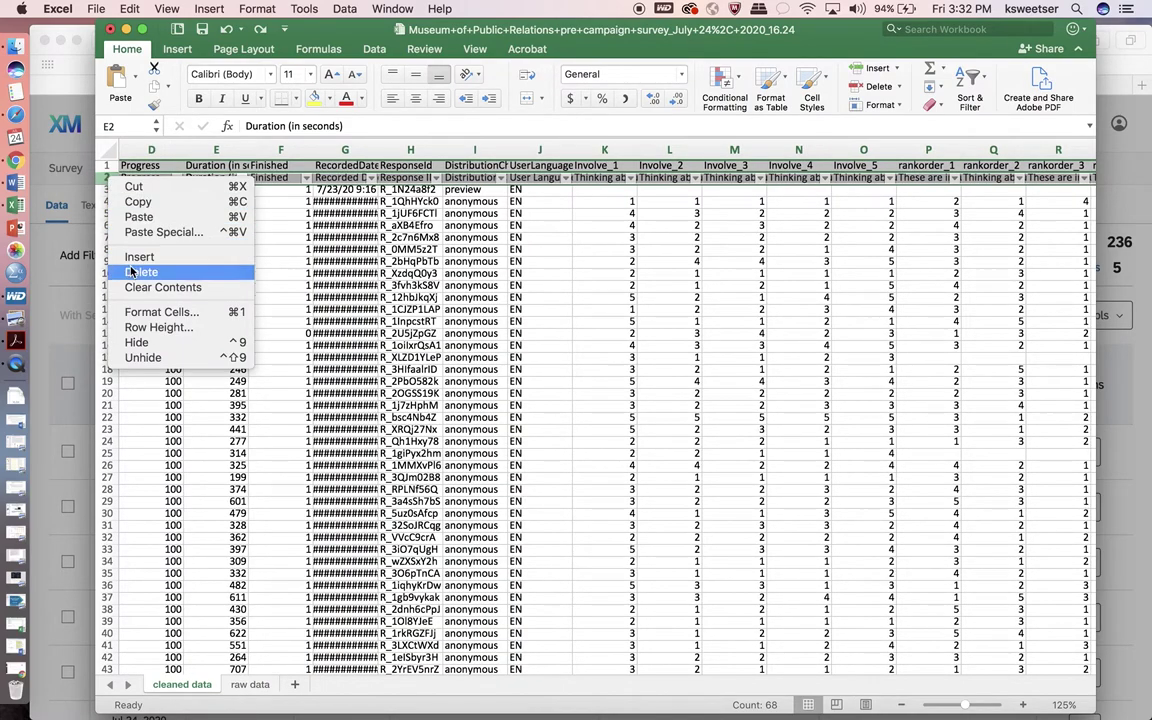
pyautogui.press('Escape')
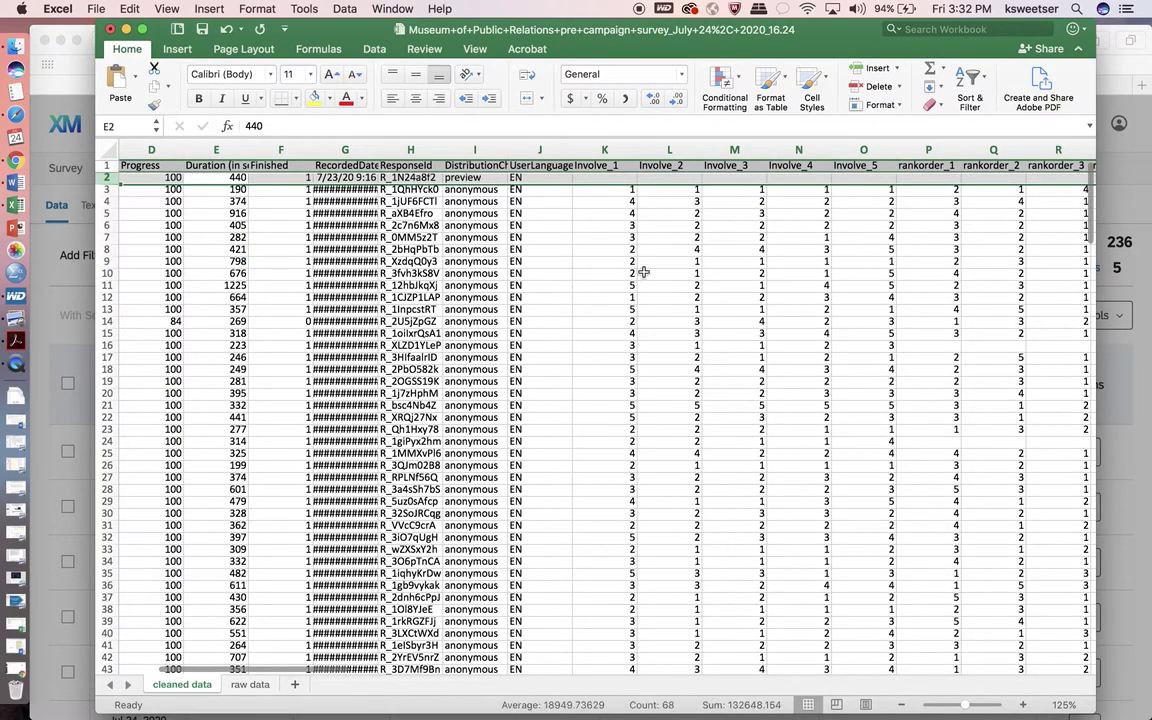
pyautogui.hscroll(2, 644, 272)
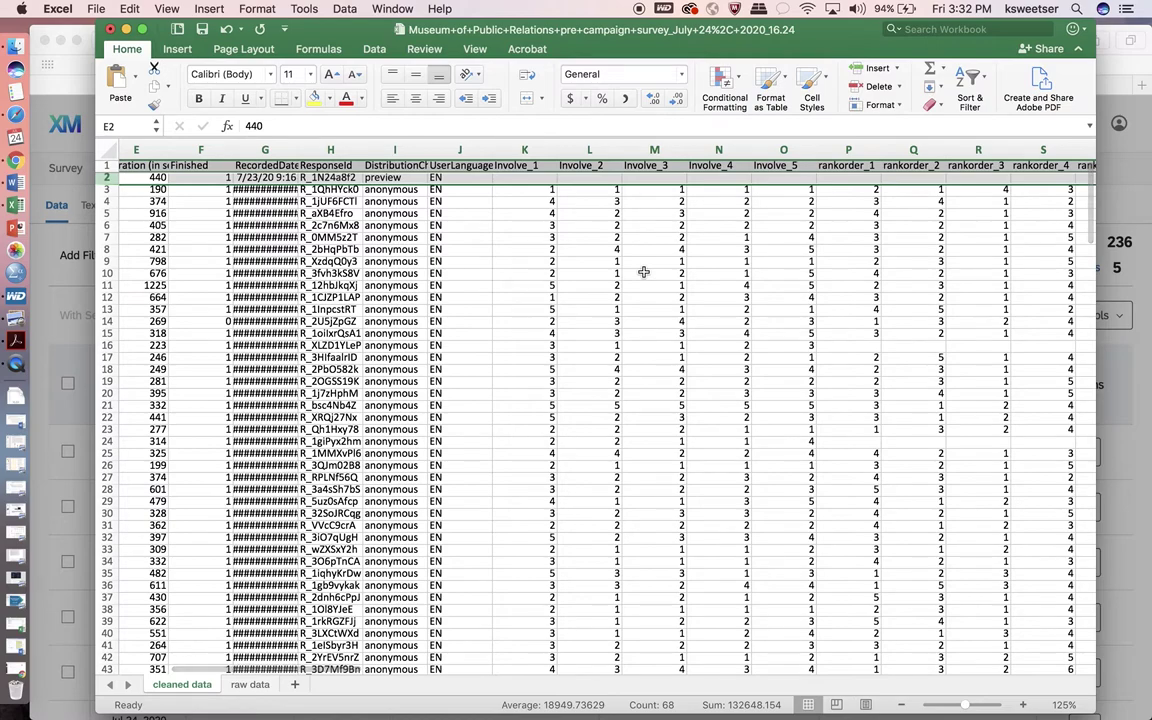
pyautogui.hscroll(-1, 644, 272)
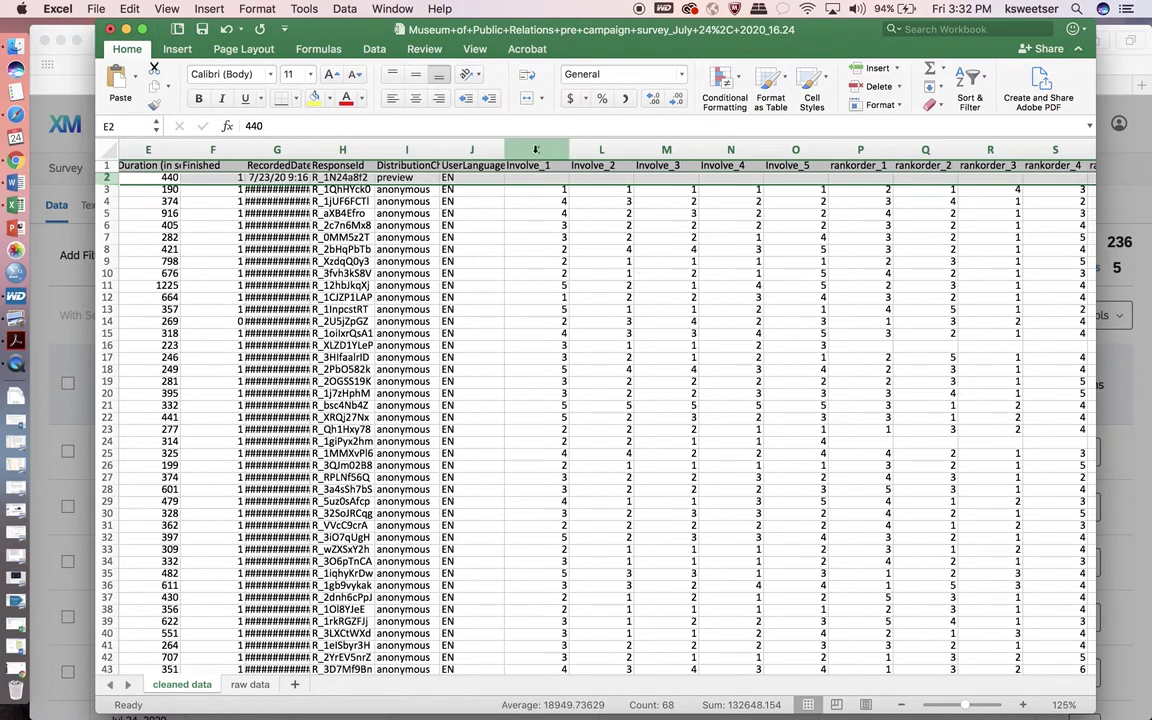
# Select the Involve_1 column and choose Custom Sort from Sort & Filter.
pyautogui.click(536, 150)
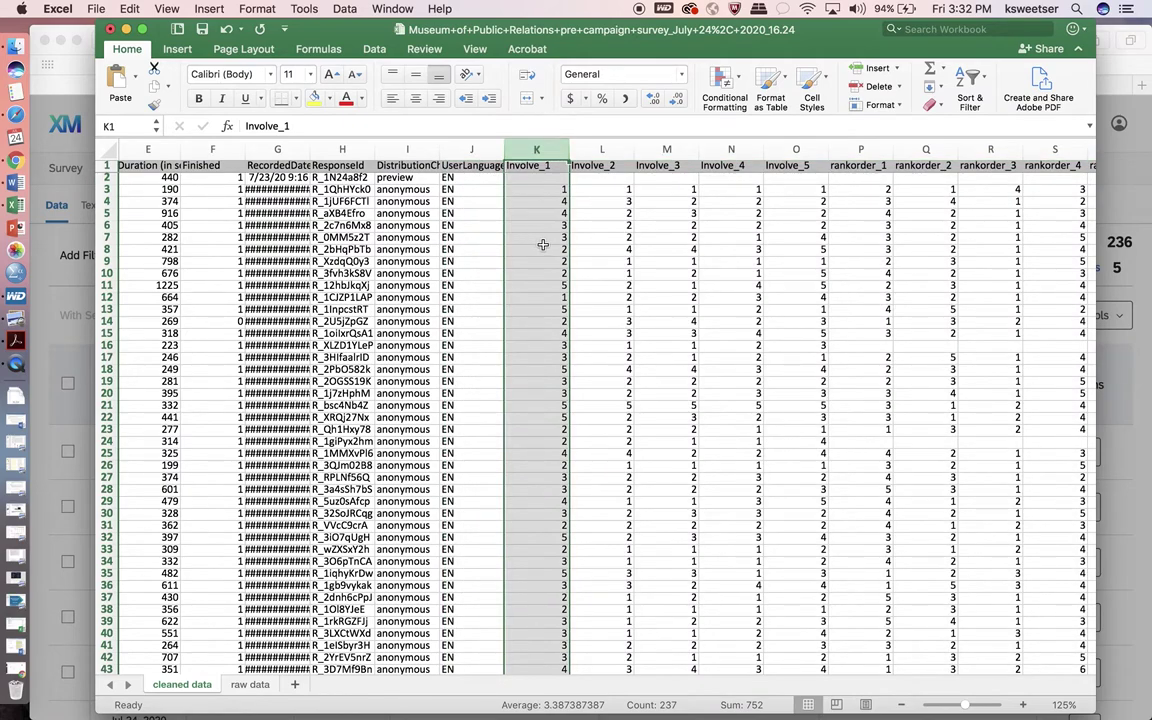
pyautogui.hscroll(-2, 542, 245)
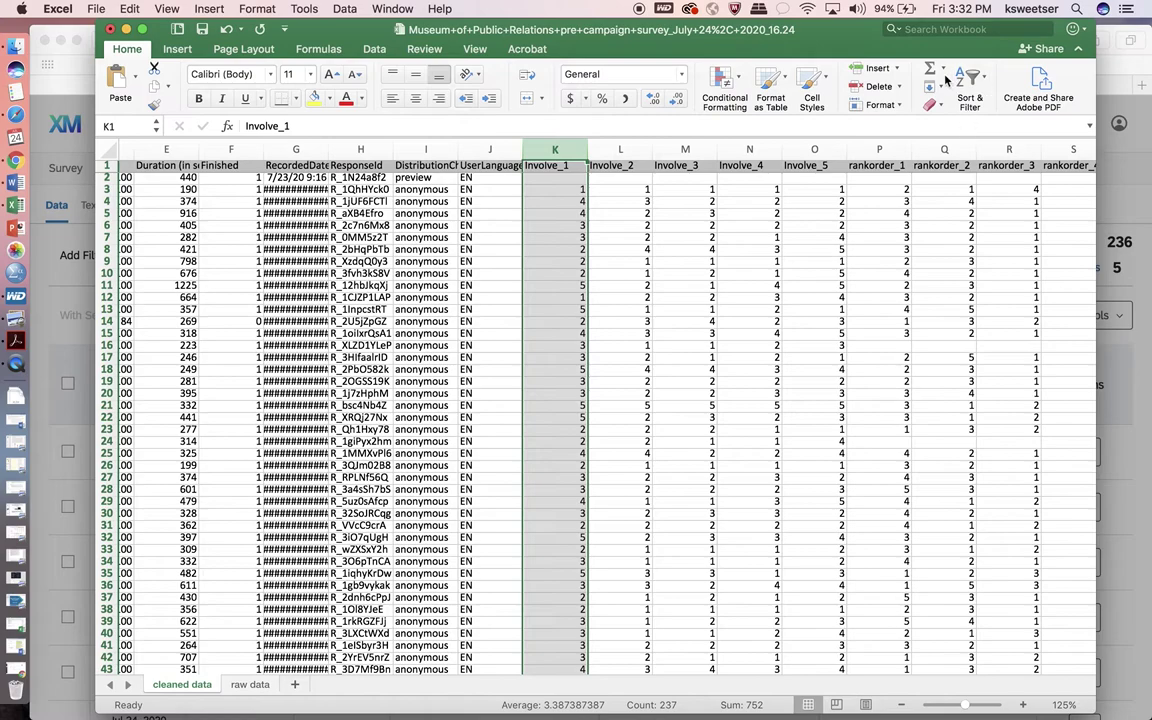
pyautogui.click(987, 78)
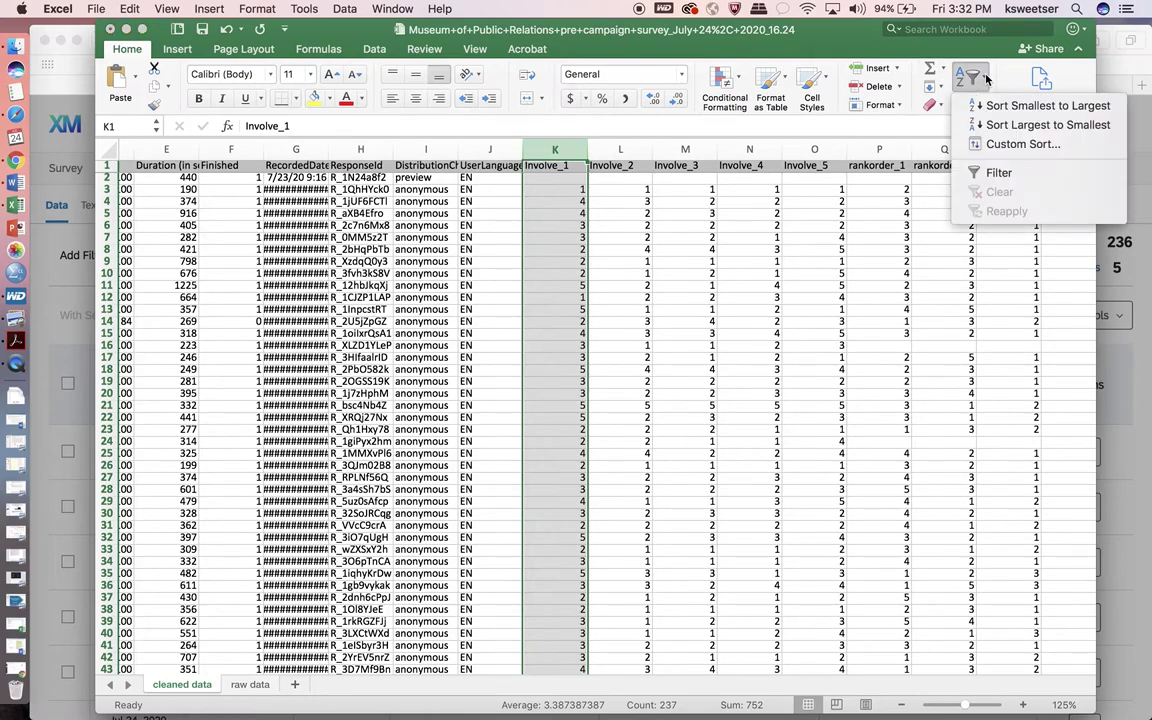
pyautogui.click(1002, 146)
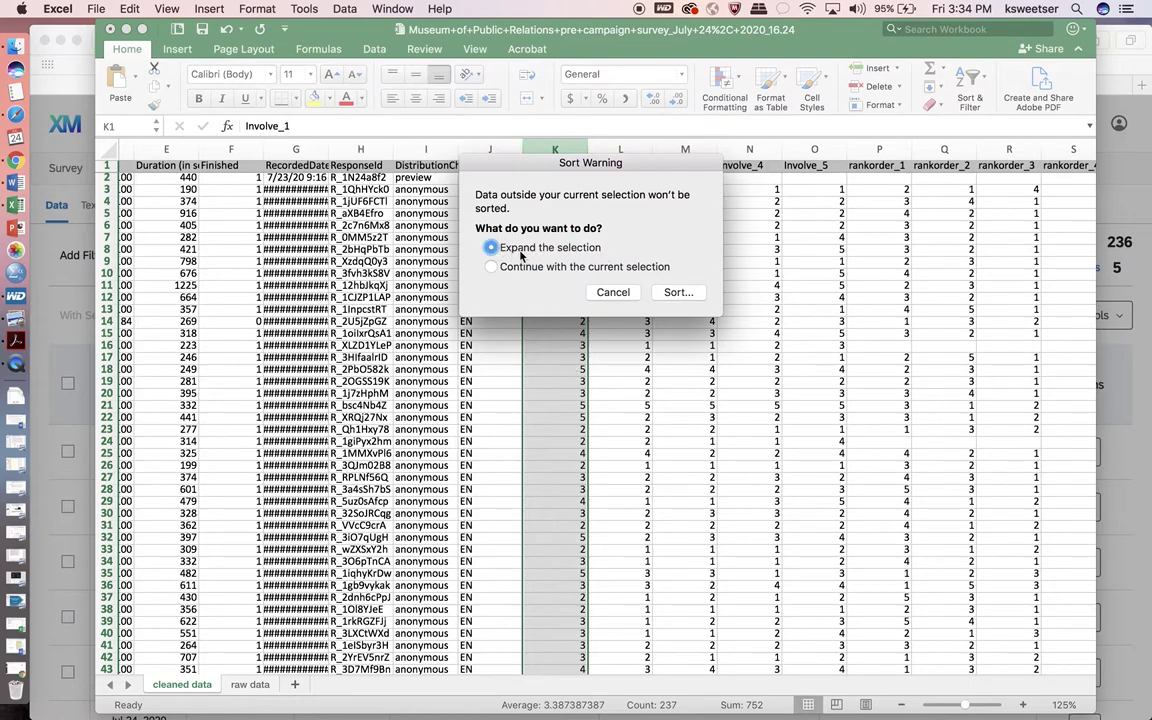
# Keep Expand the selection in the Sort Warning and continue to the sort settings.
pyautogui.click(679, 292)
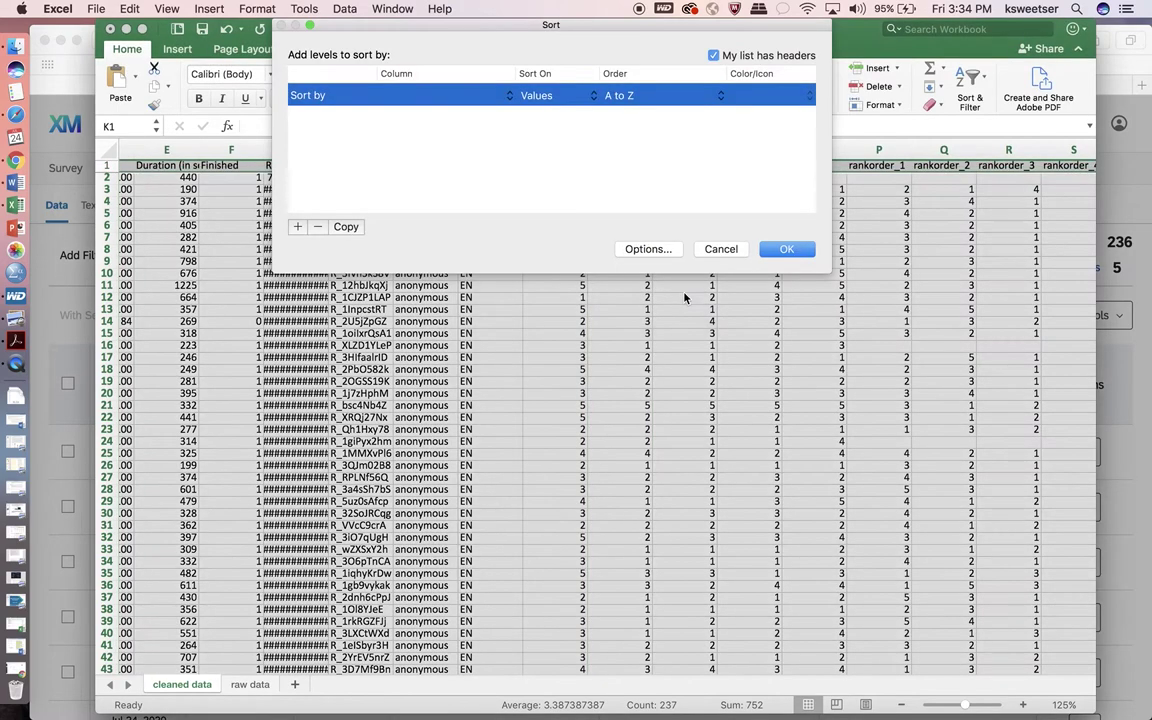
# Set the sort column to Involve_1, smallest to largest, and apply it.
pyautogui.click(458, 96)
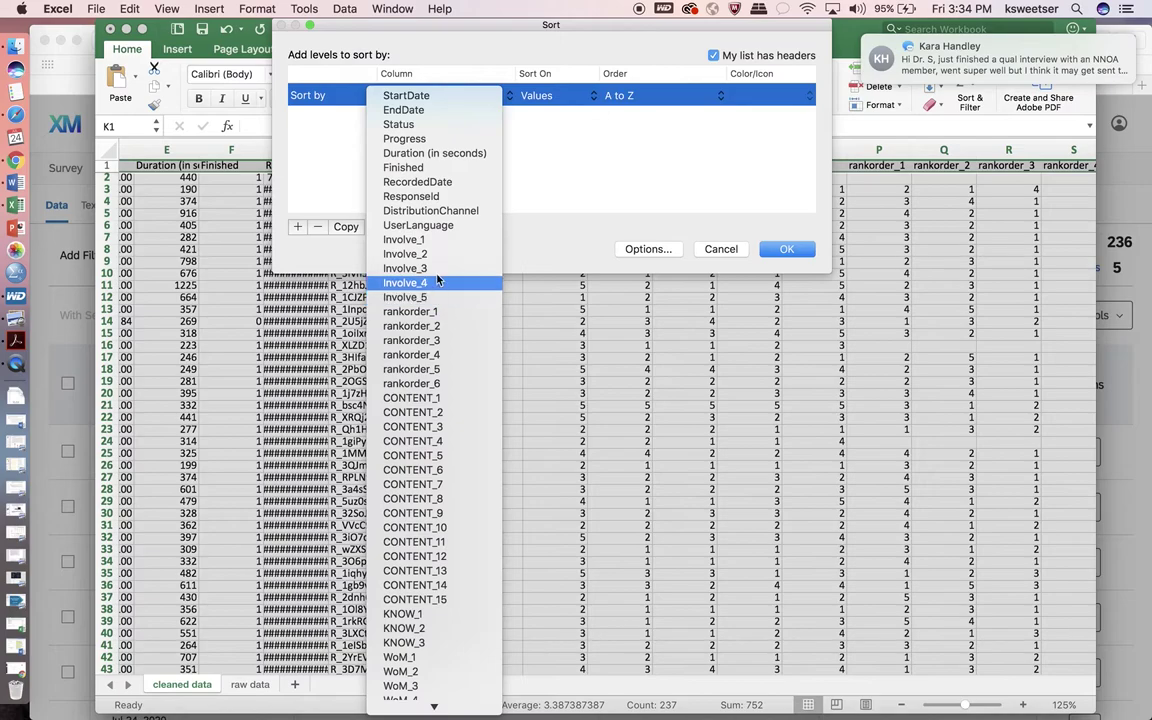
pyautogui.click(440, 239)
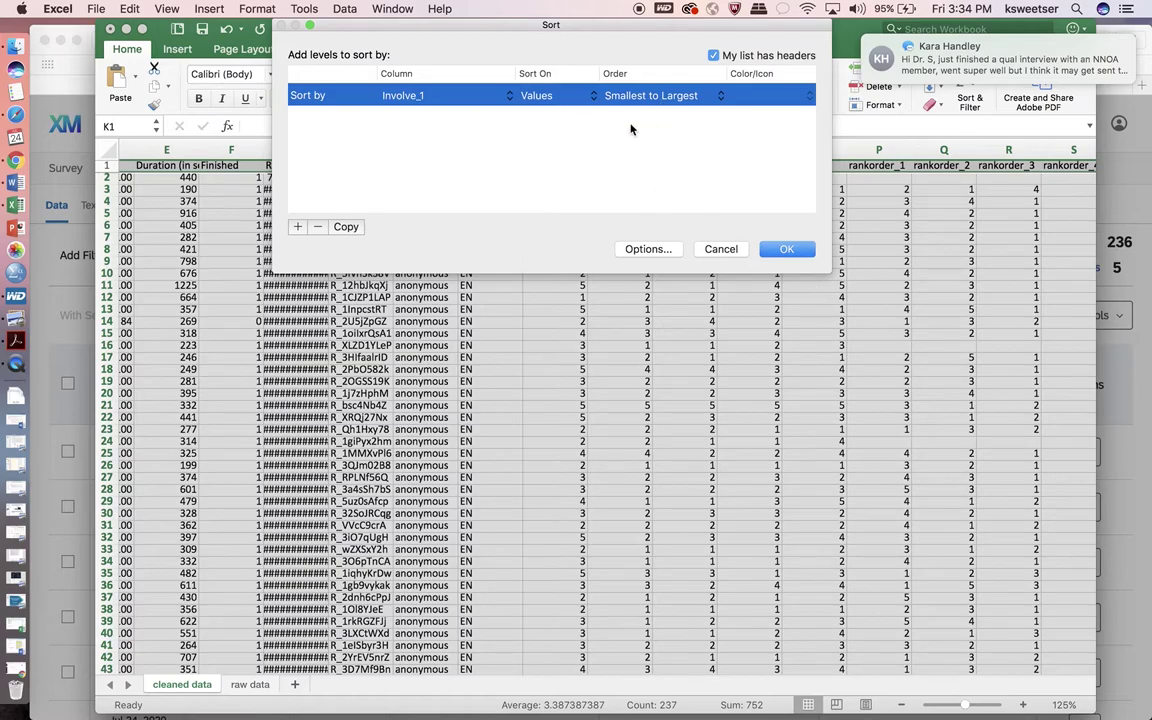
pyautogui.click(787, 250)
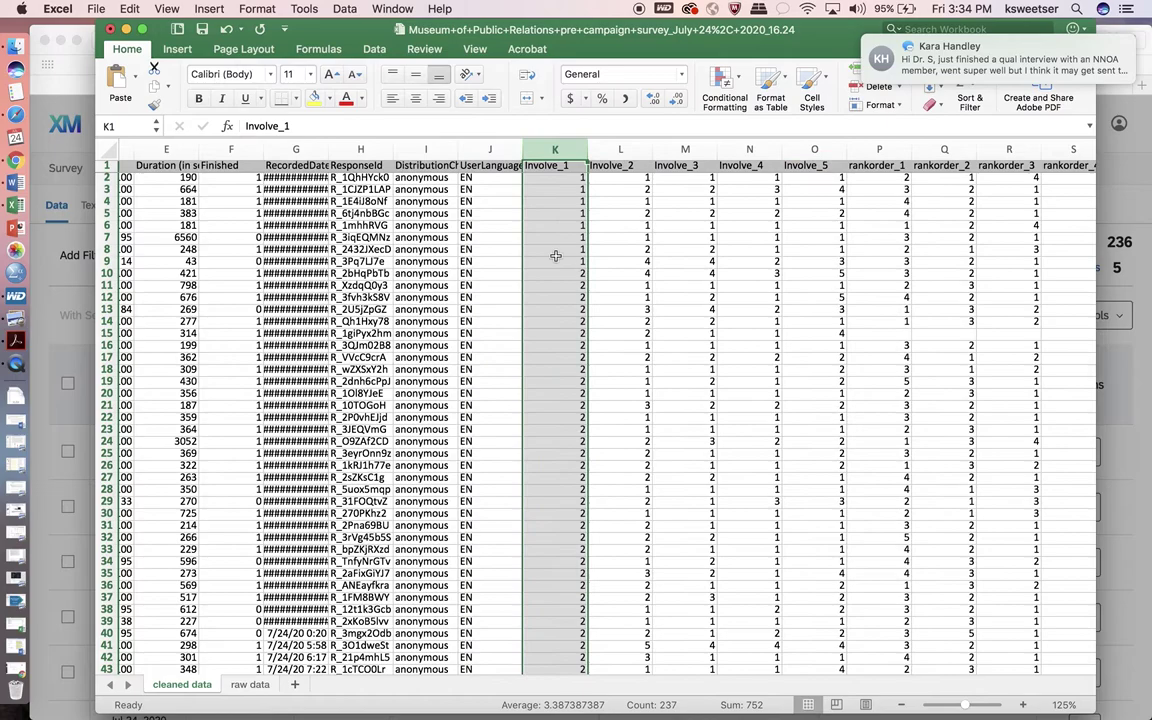
# Delete rows 224–237, the 14 responses with blank Involve answers.
pyautogui.scroll(-11, 618, 343)
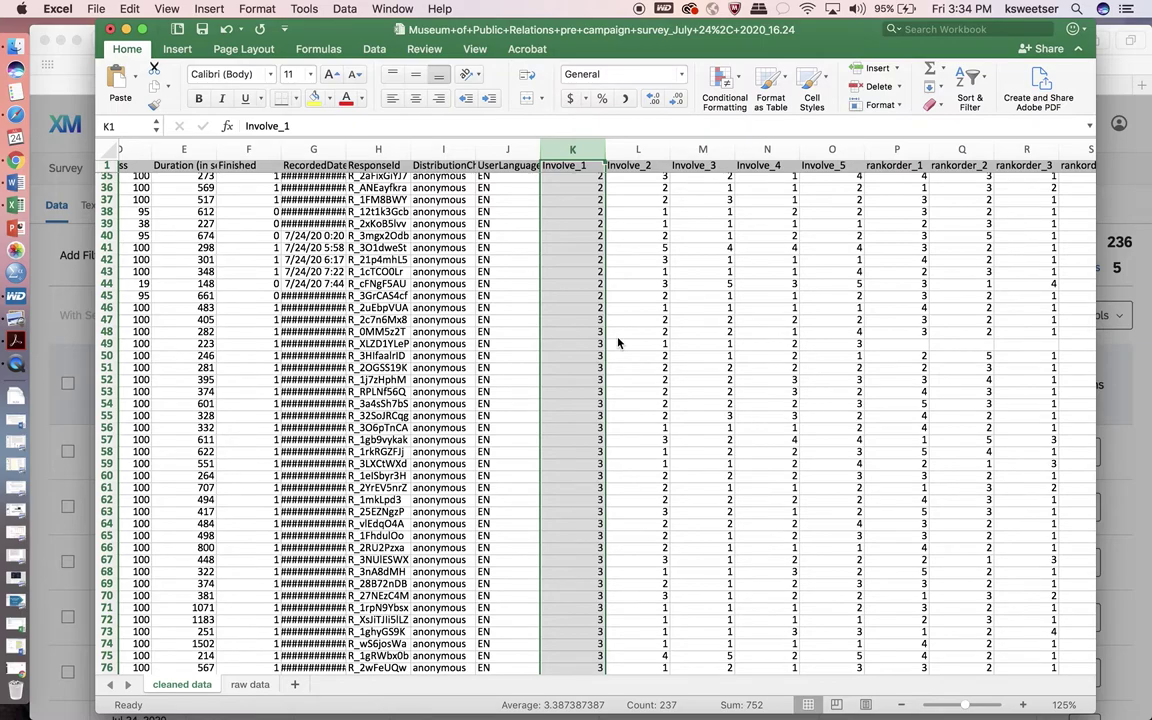
pyautogui.scroll(-20, 618, 343)
pyautogui.scroll(-1, 618, 343)
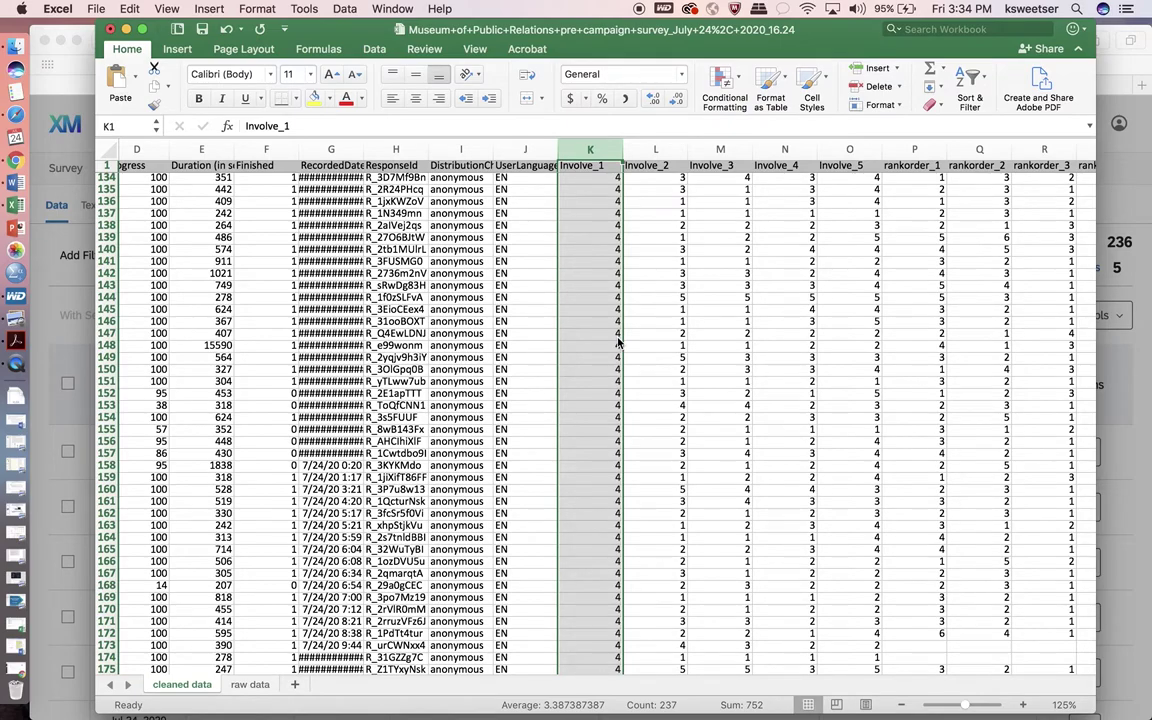
pyautogui.scroll(-20, 618, 343)
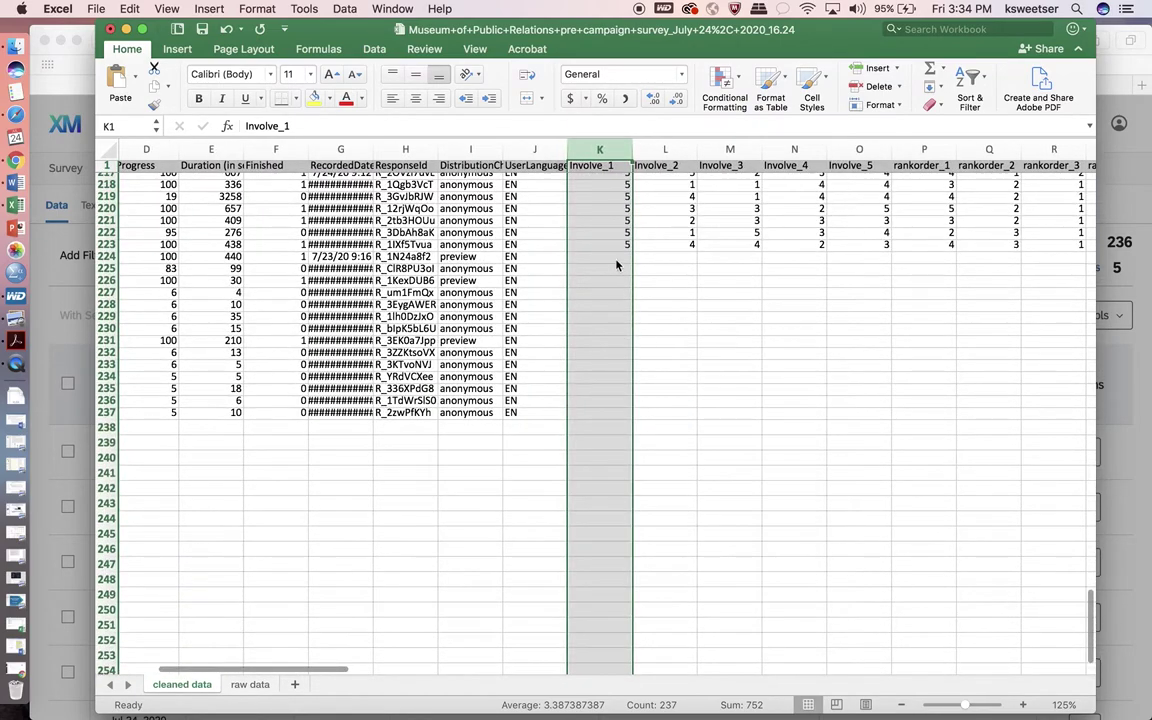
pyautogui.click(617, 259)
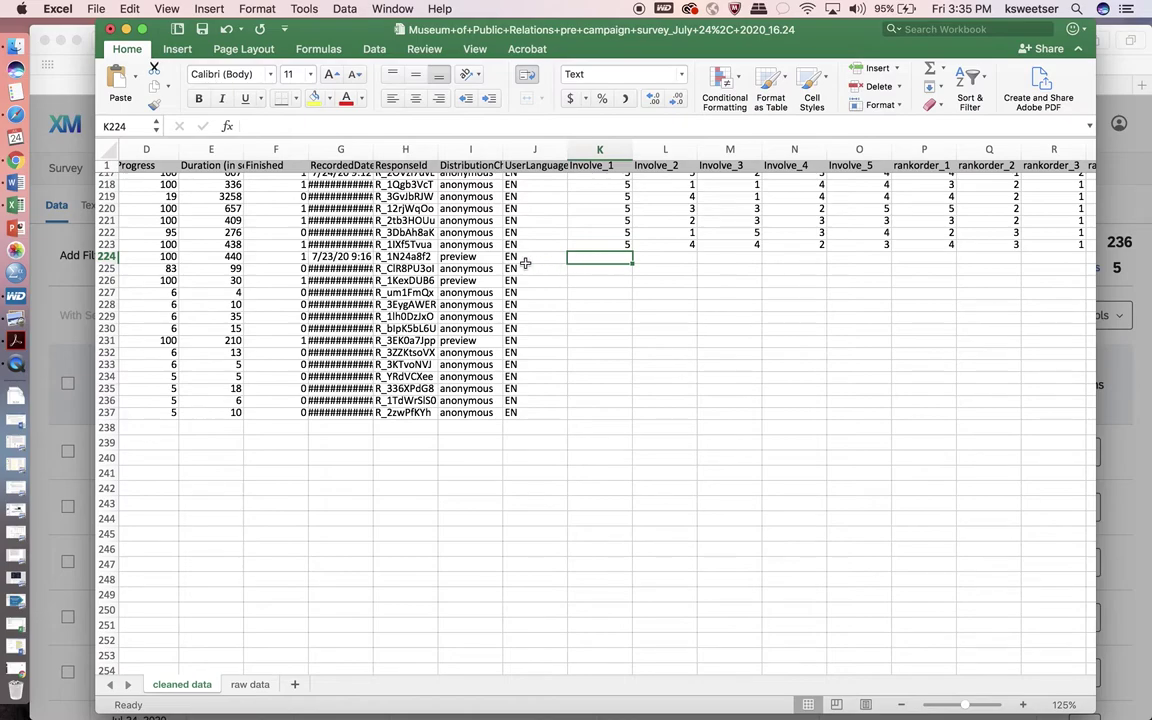
pyautogui.moveTo(106, 257); pyautogui.dragTo(100, 392)
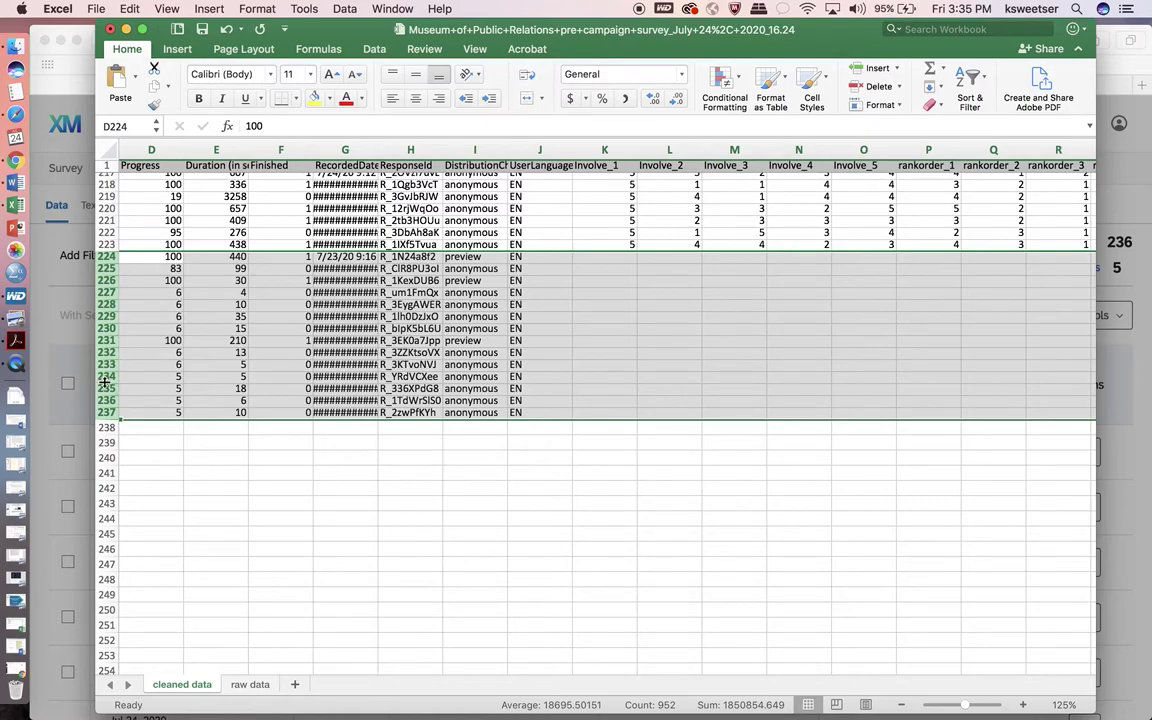
pyautogui.rightClick(112, 380)
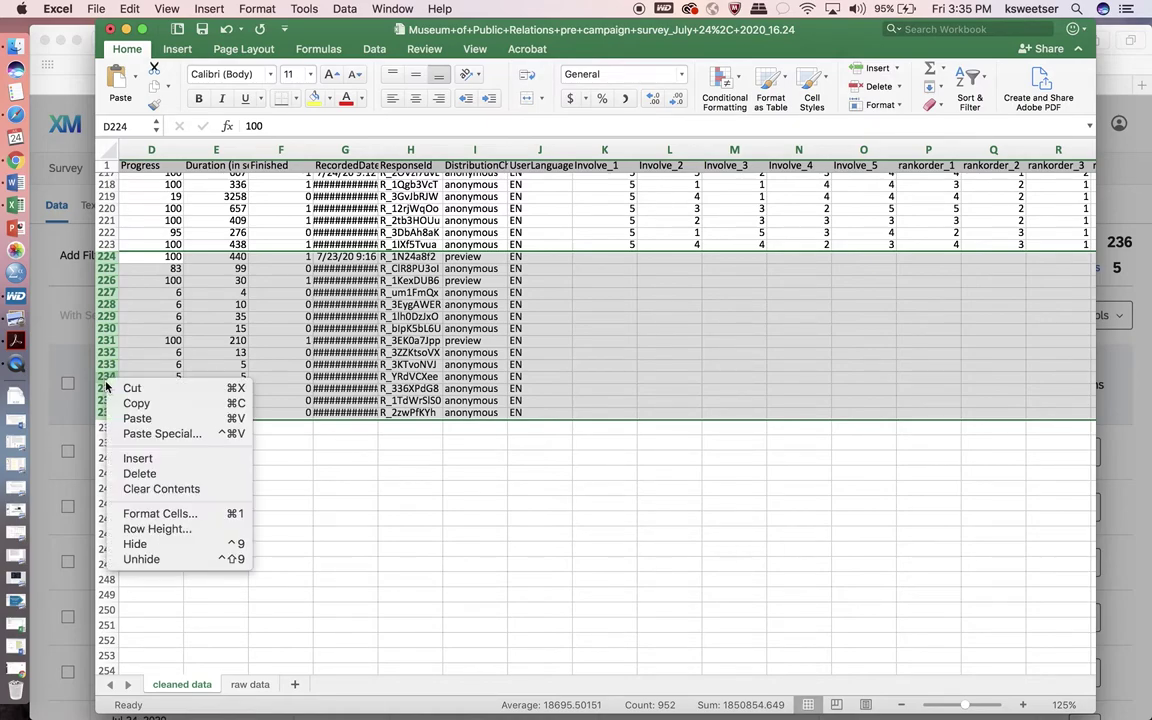
pyautogui.click(136, 474)
pyautogui.scroll(20, 463, 391)
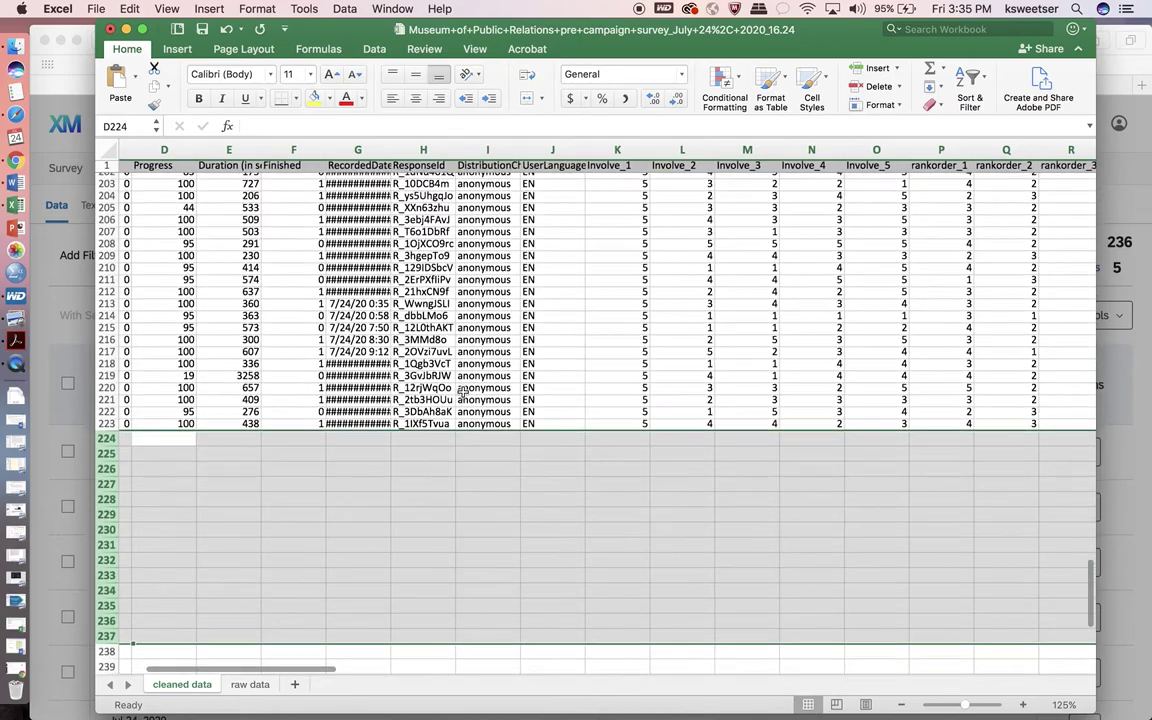
pyautogui.scroll(20, 463, 391)
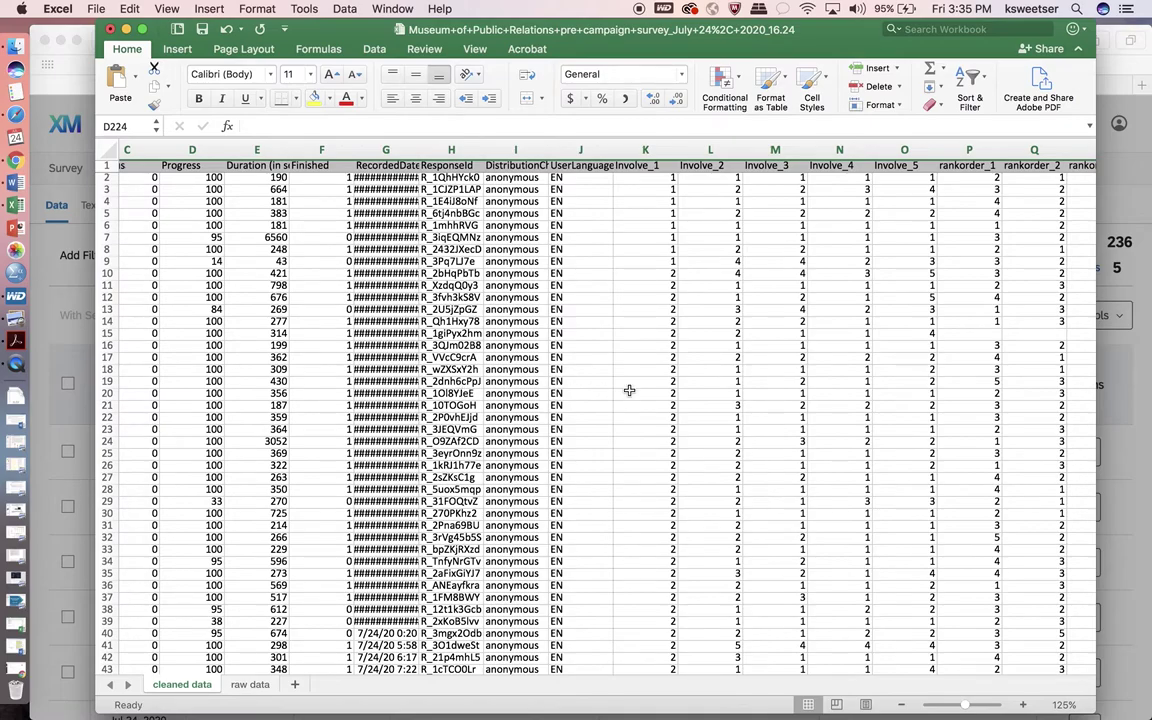
pyautogui.hscroll(5, 627, 391)
pyautogui.hscroll(15, 629, 390)
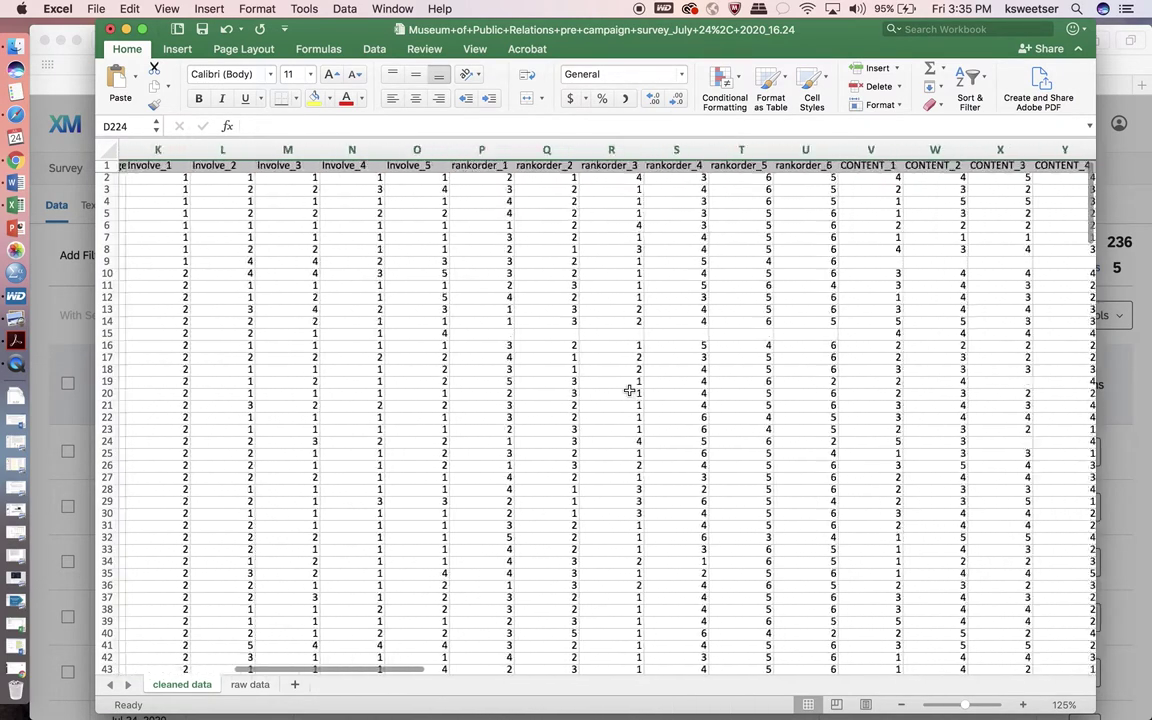
pyautogui.hscroll(15, 629, 390)
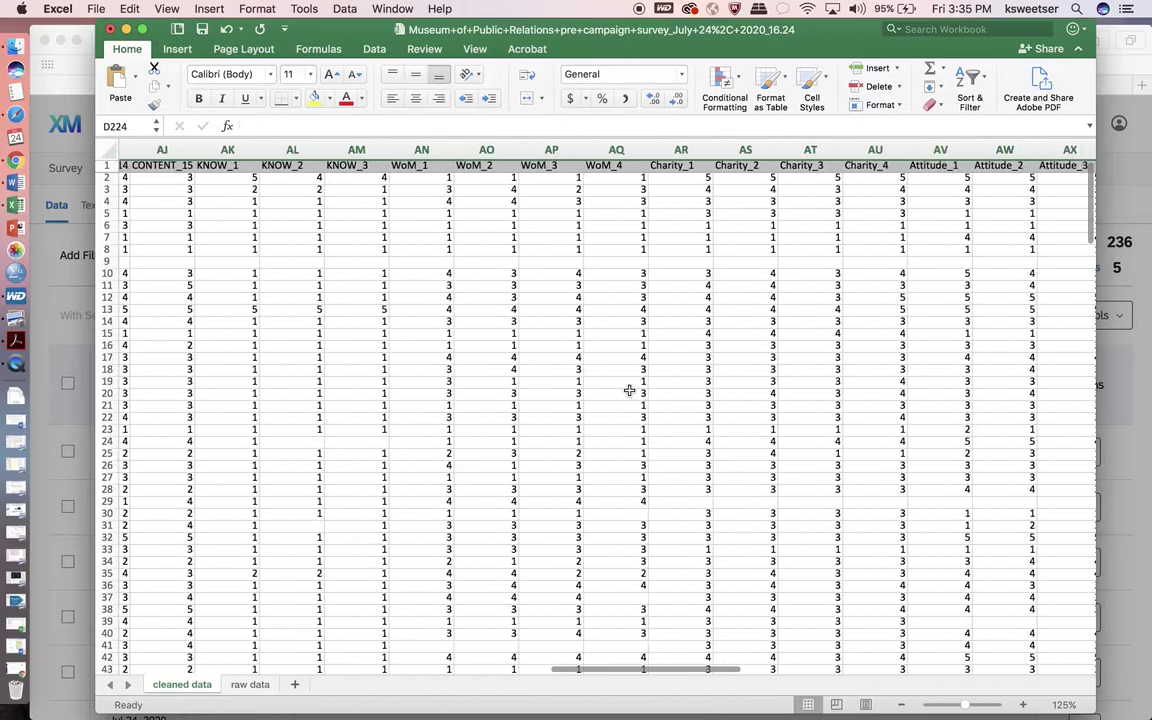
pyautogui.hscroll(15, 629, 390)
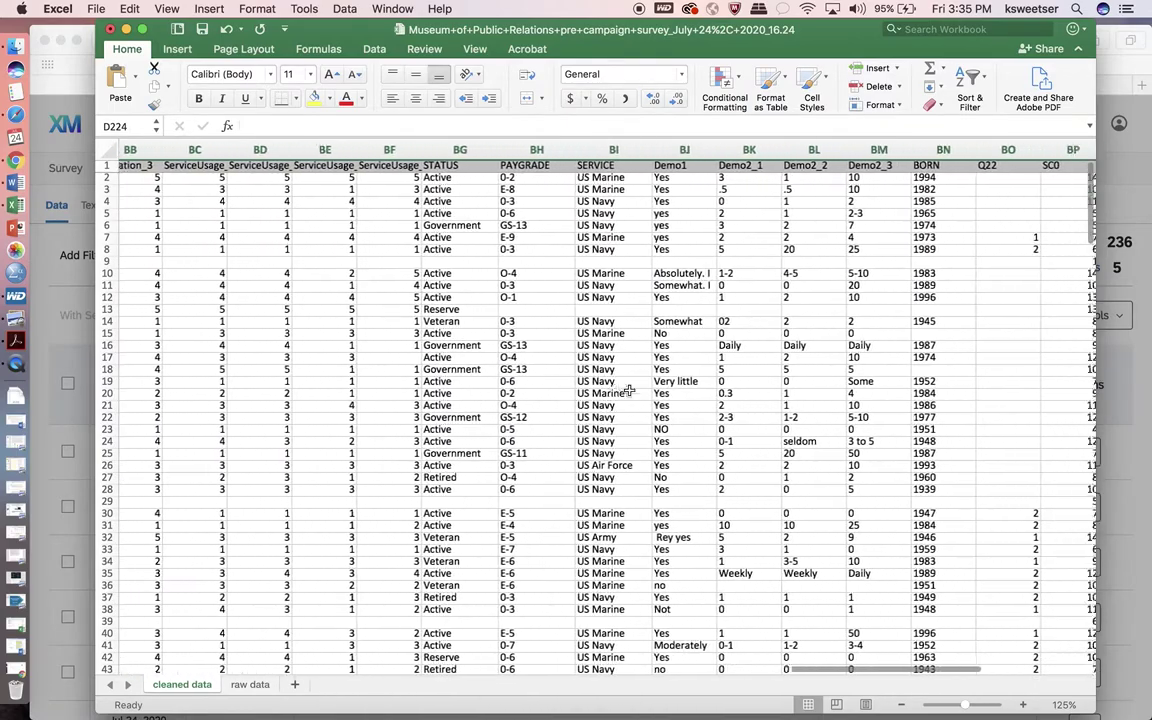
pyautogui.hscroll(-3, 629, 390)
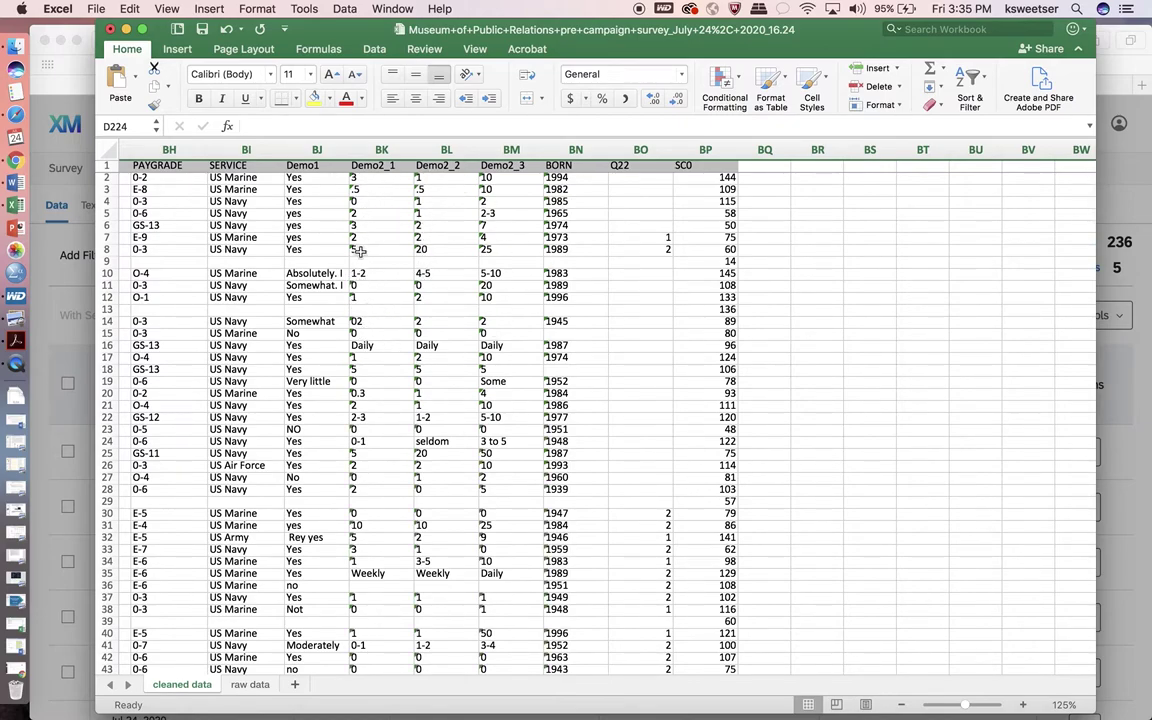
pyautogui.click(389, 274)
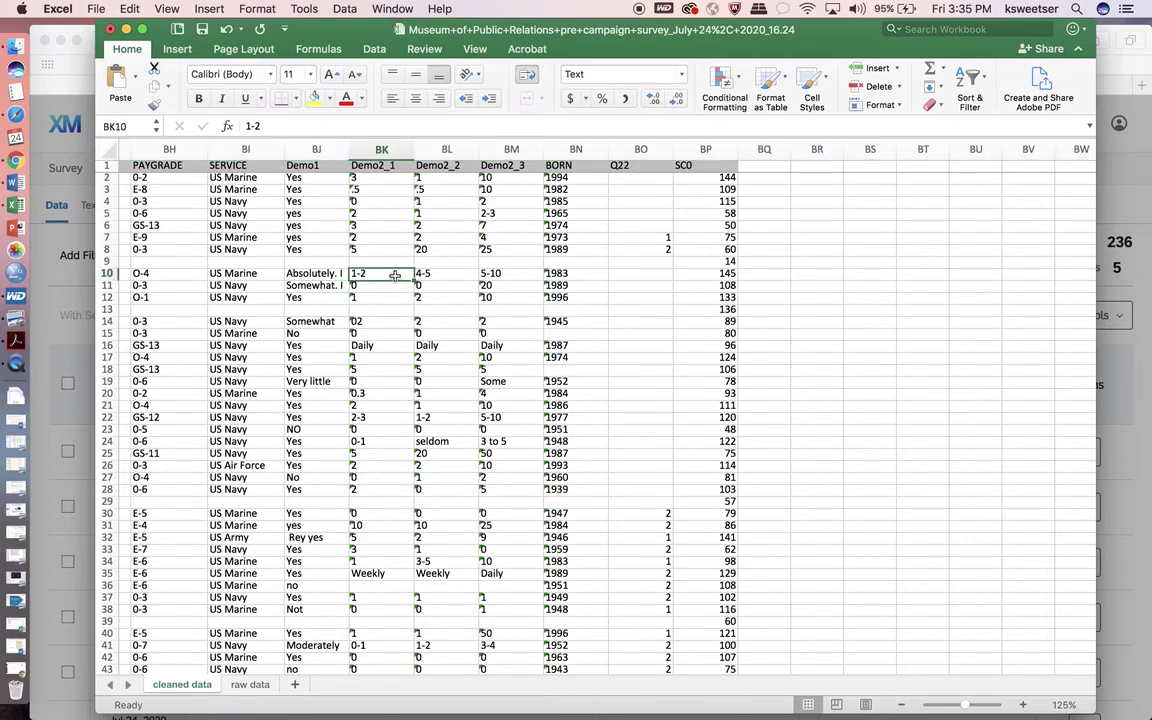
pyautogui.hscroll(-10, 334, 368)
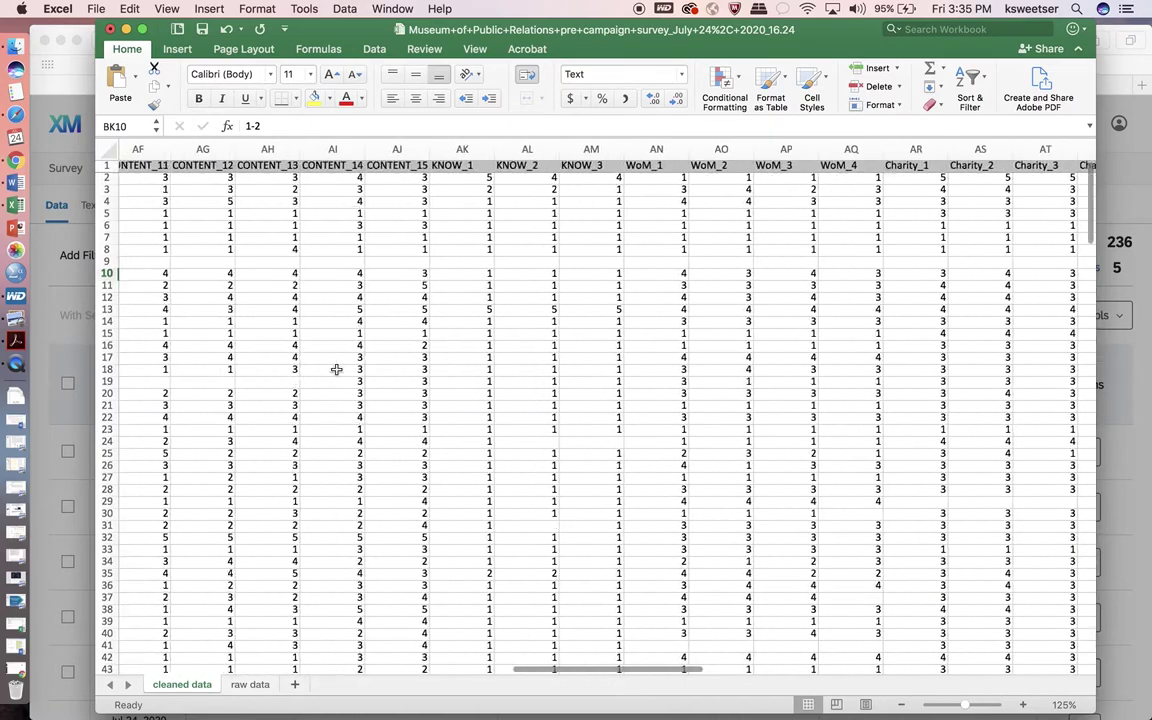
pyautogui.hscroll(-15, 336, 370)
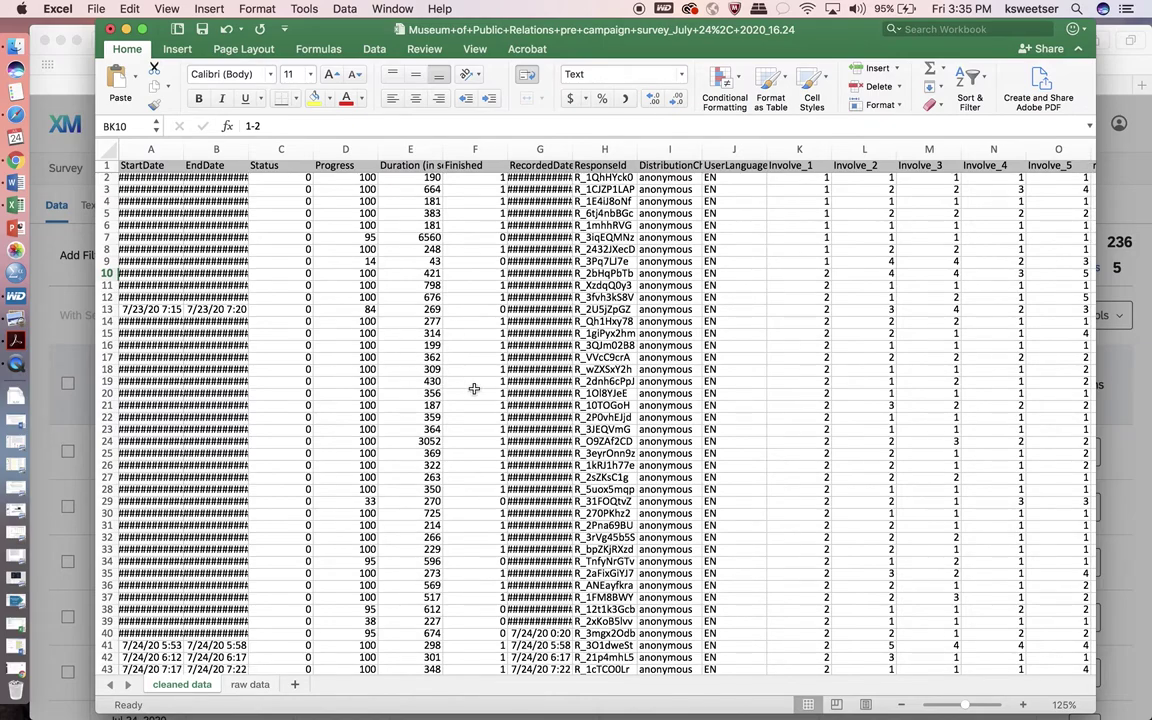
pyautogui.hscroll(5, 474, 388)
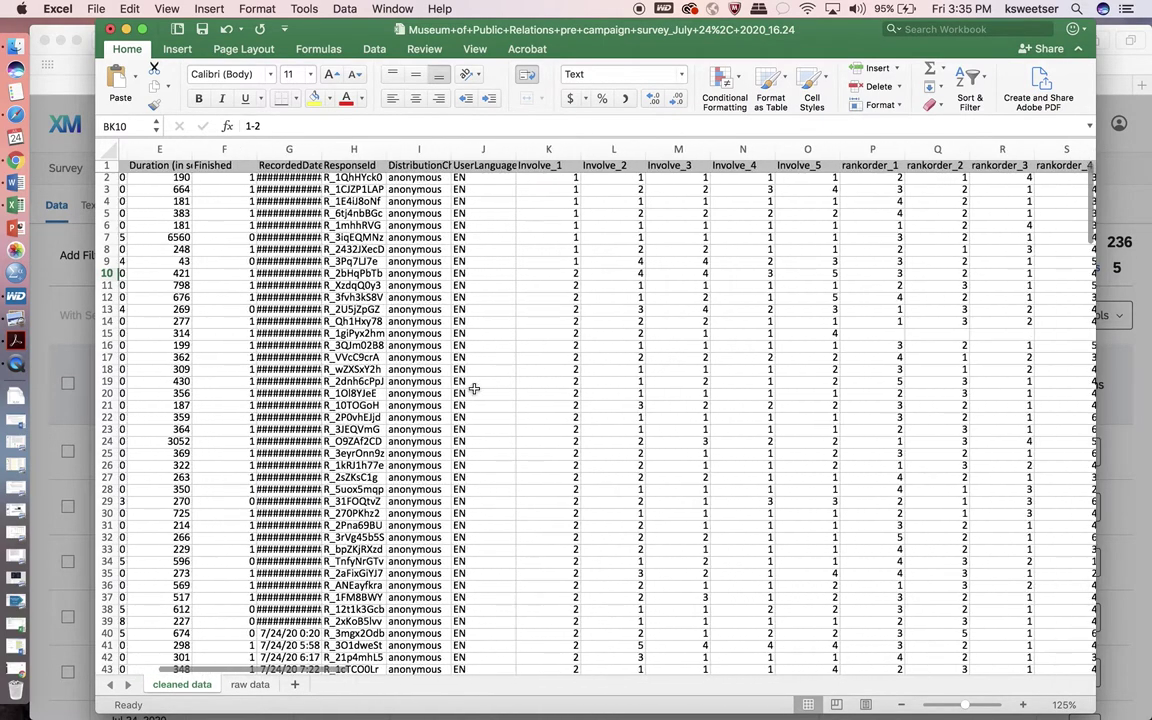
pyautogui.hscroll(1, 474, 388)
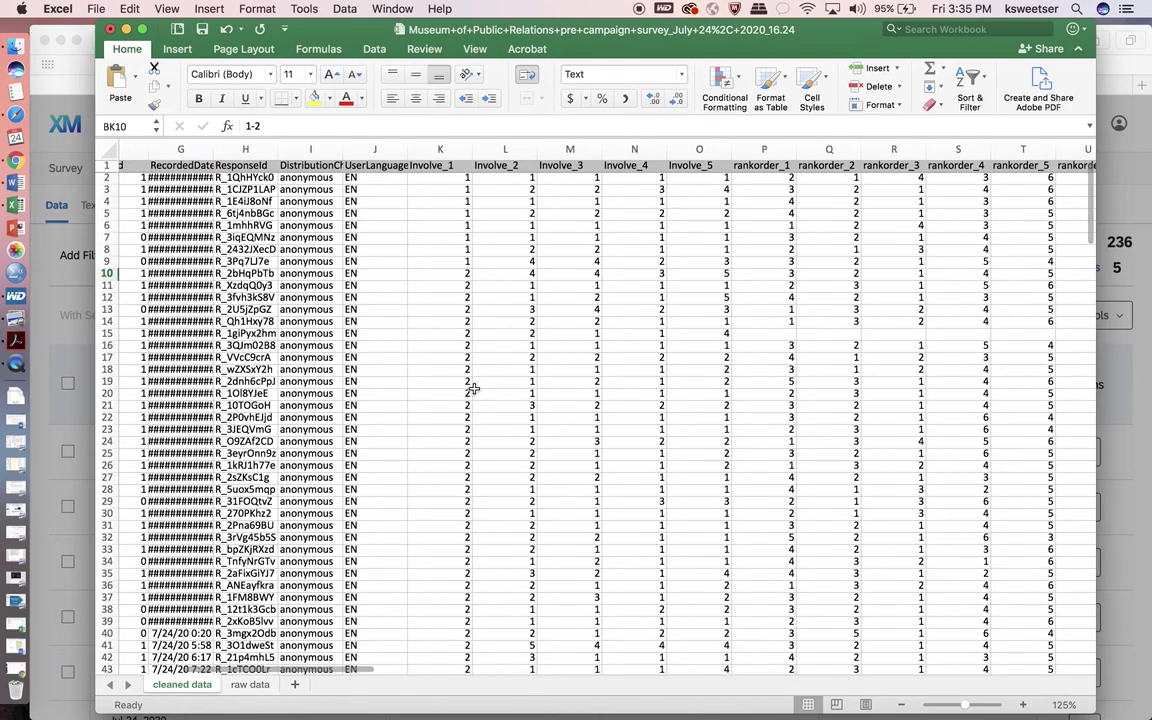
pyautogui.hscroll(1, 474, 388)
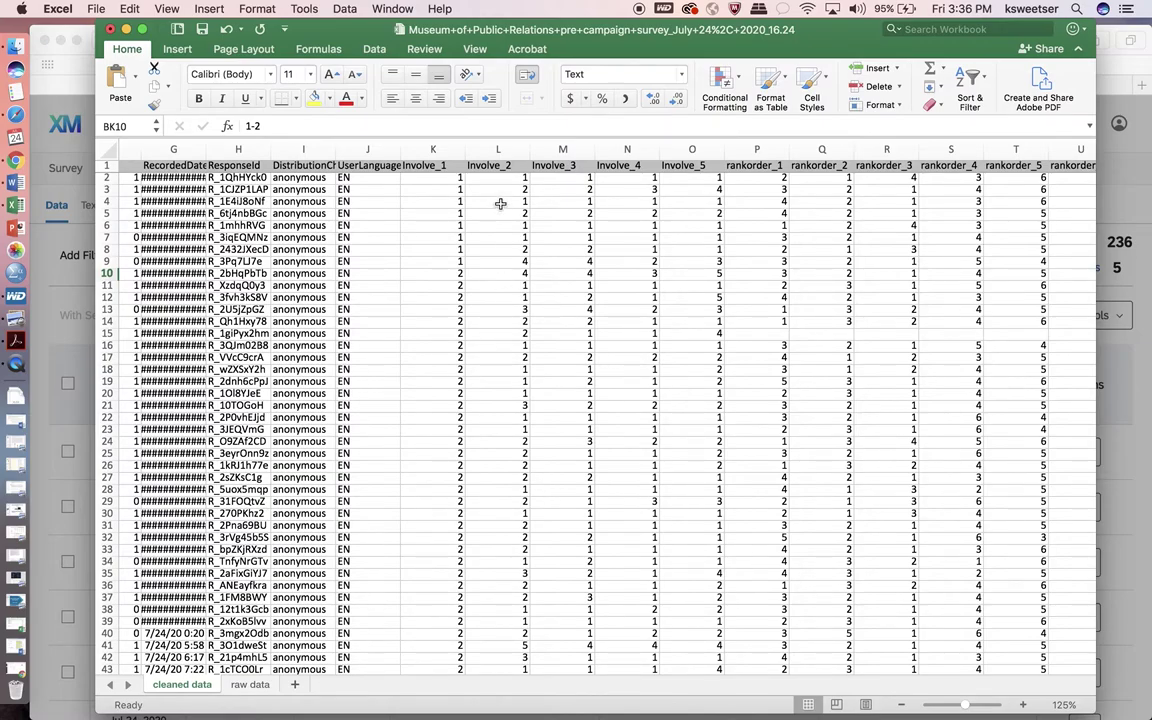
pyautogui.scroll(3, 500, 204)
pyautogui.scroll(5, 500, 204)
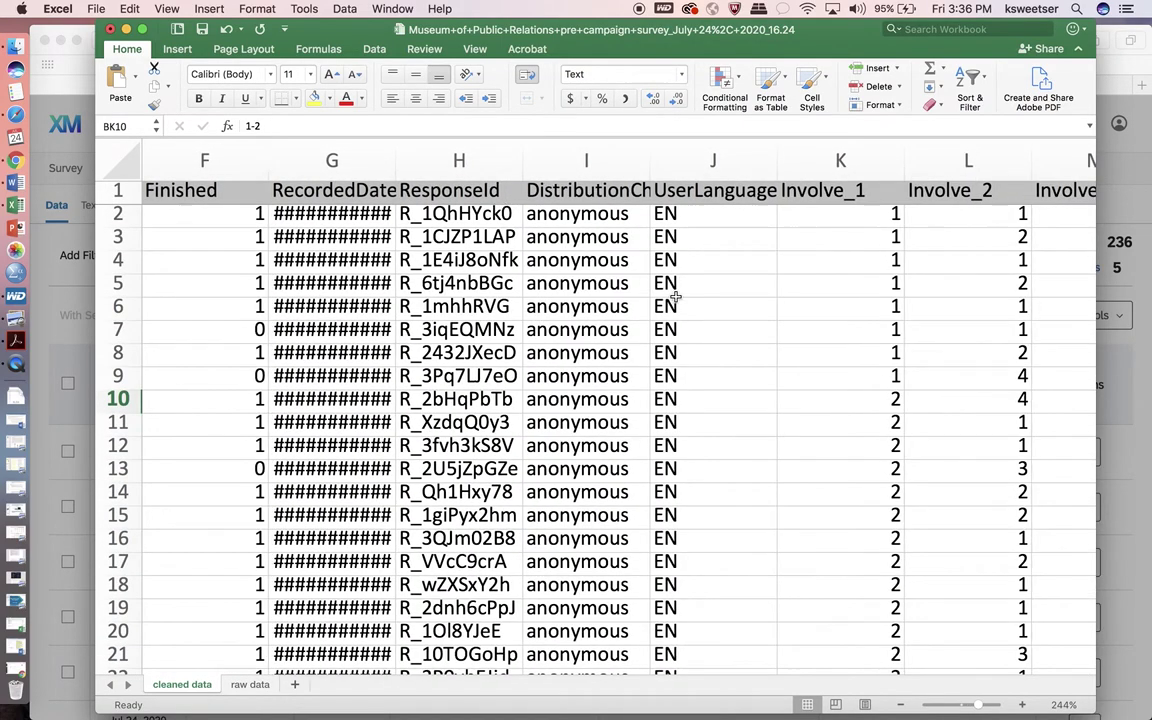
pyautogui.hscroll(3, 674, 294)
pyautogui.hscroll(3, 676, 296)
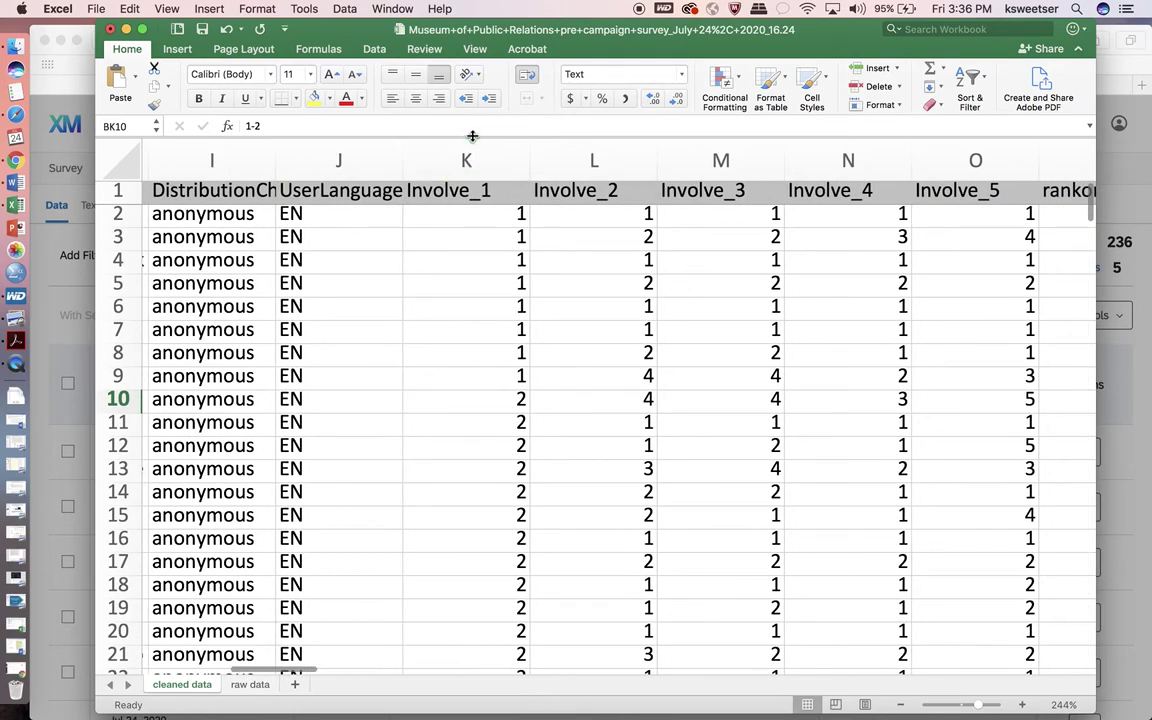
pyautogui.click(470, 155)
pyautogui.moveTo(482, 155); pyautogui.dragTo(936, 156)
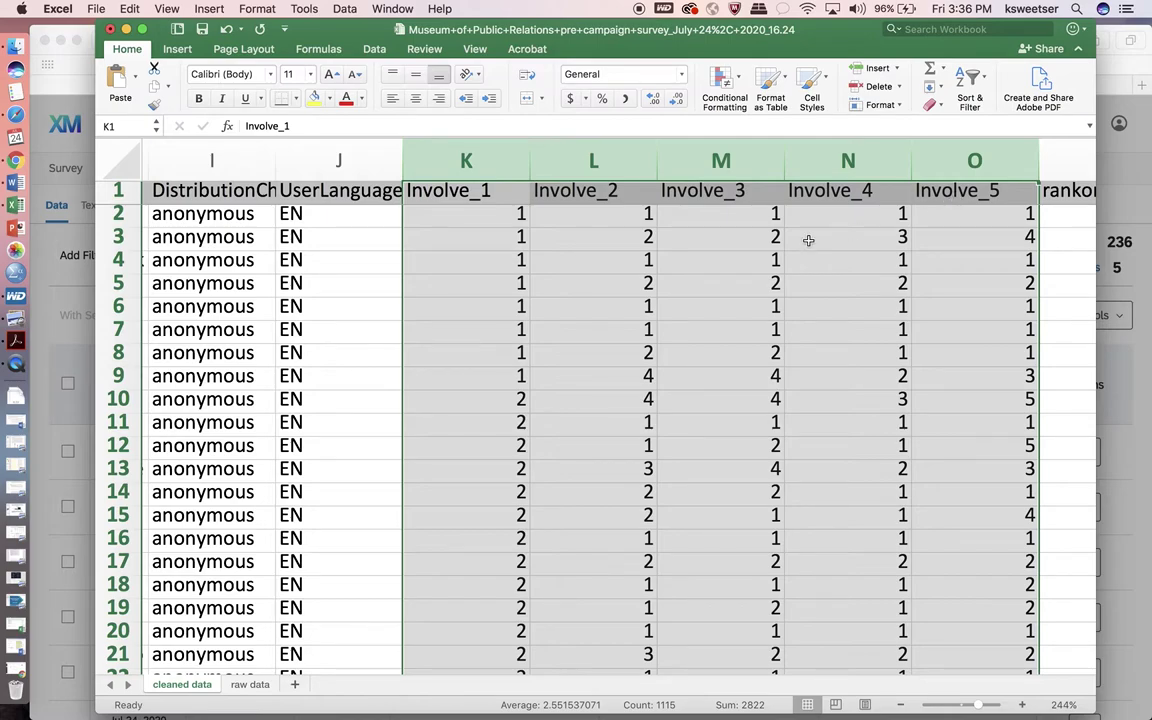
# Insert a yellow-filled column before Involve_1 and head it INVOLVE in K1.
pyautogui.click(536, 259)
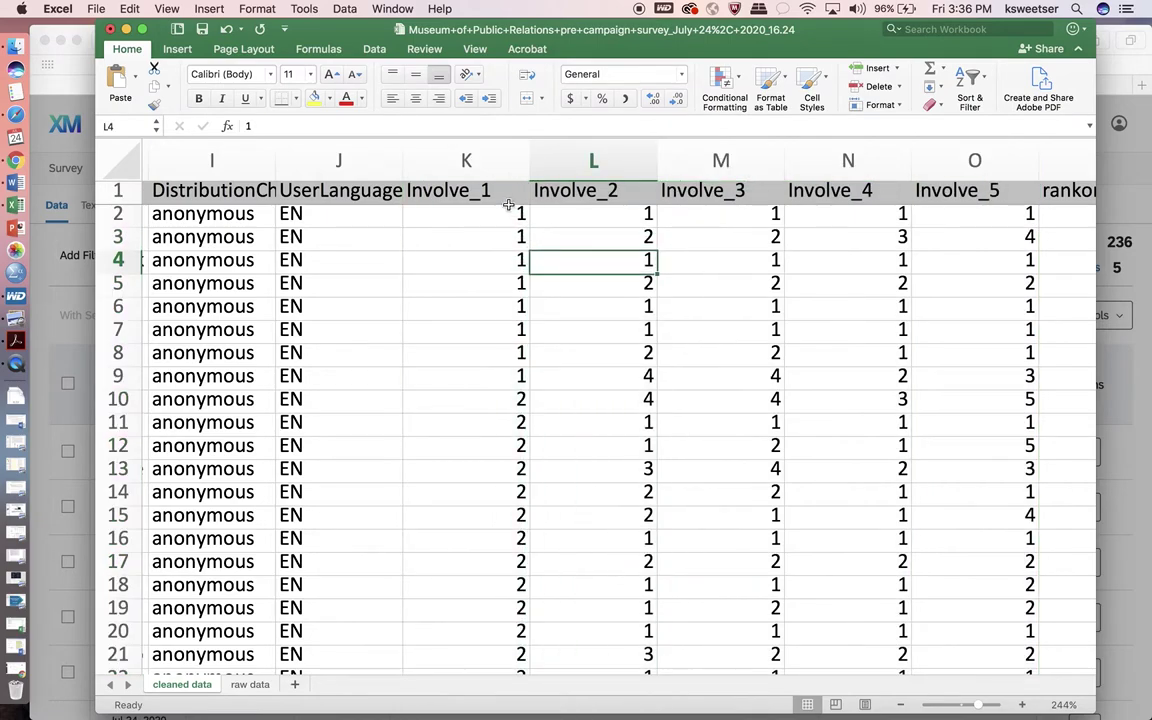
pyautogui.rightClick(479, 160)
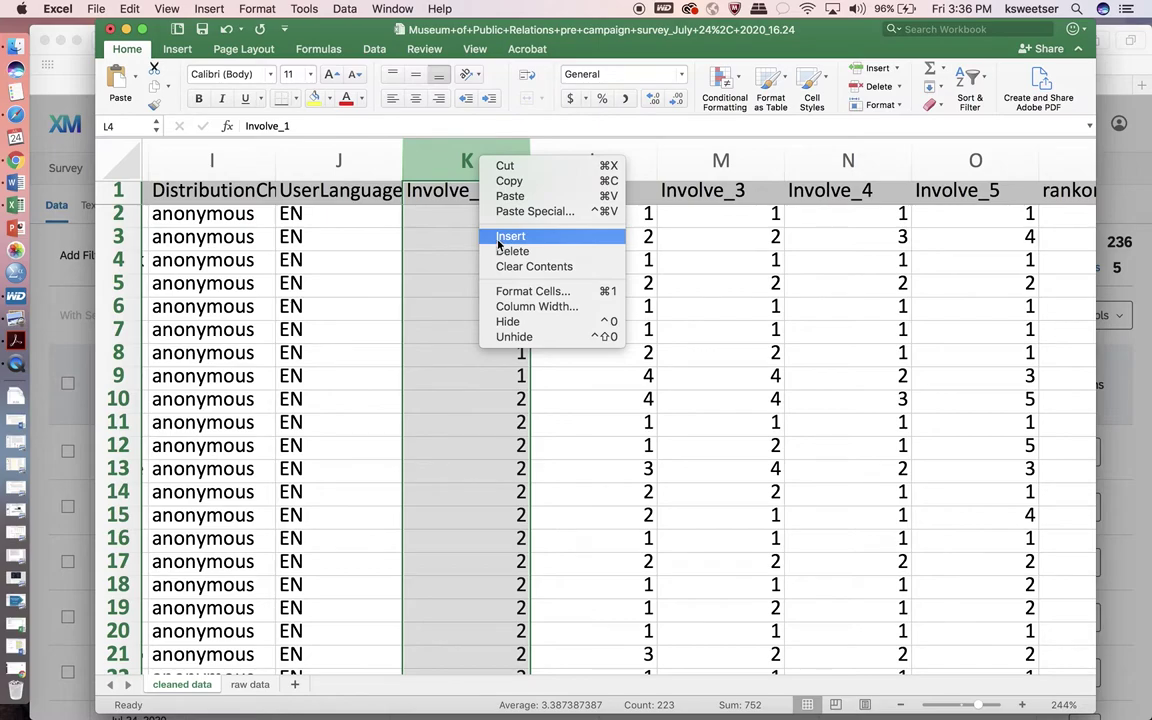
pyautogui.click(498, 237)
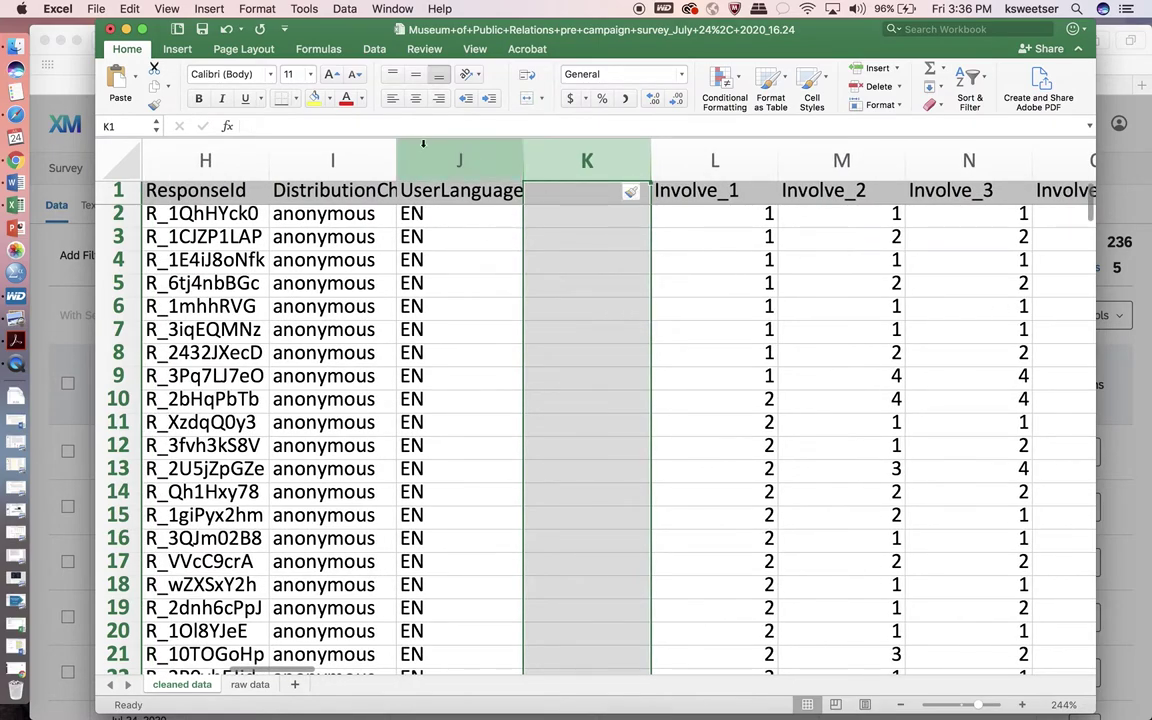
pyautogui.click(314, 98)
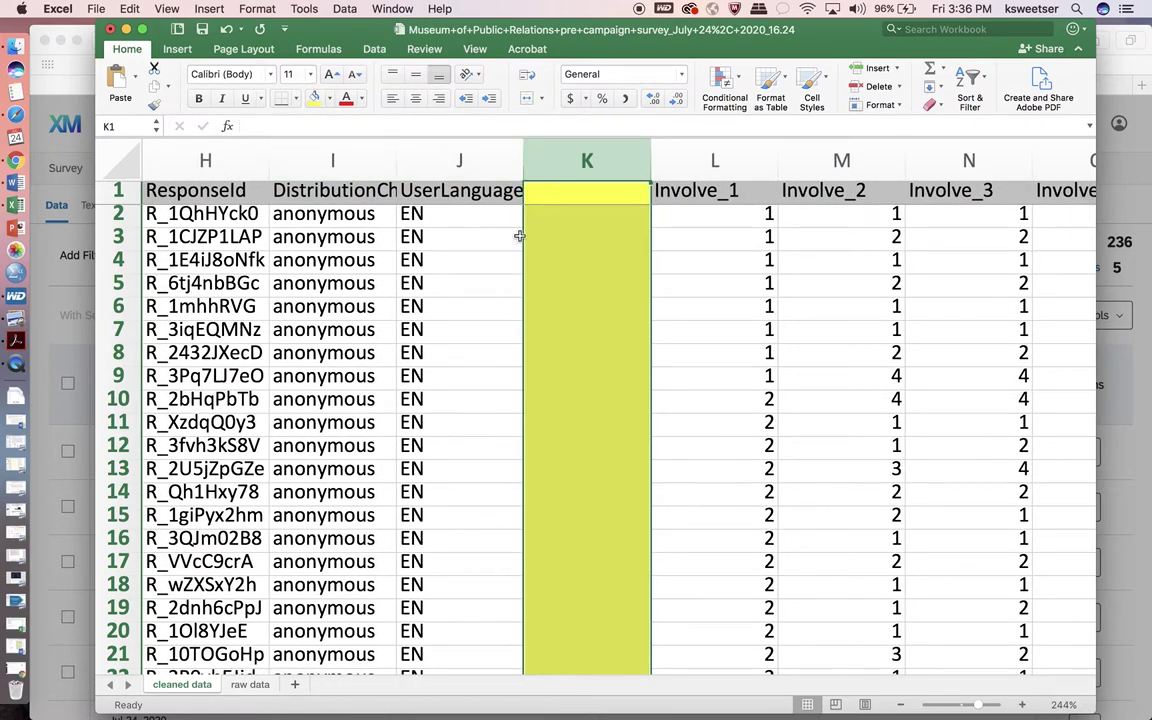
pyautogui.click(585, 202)
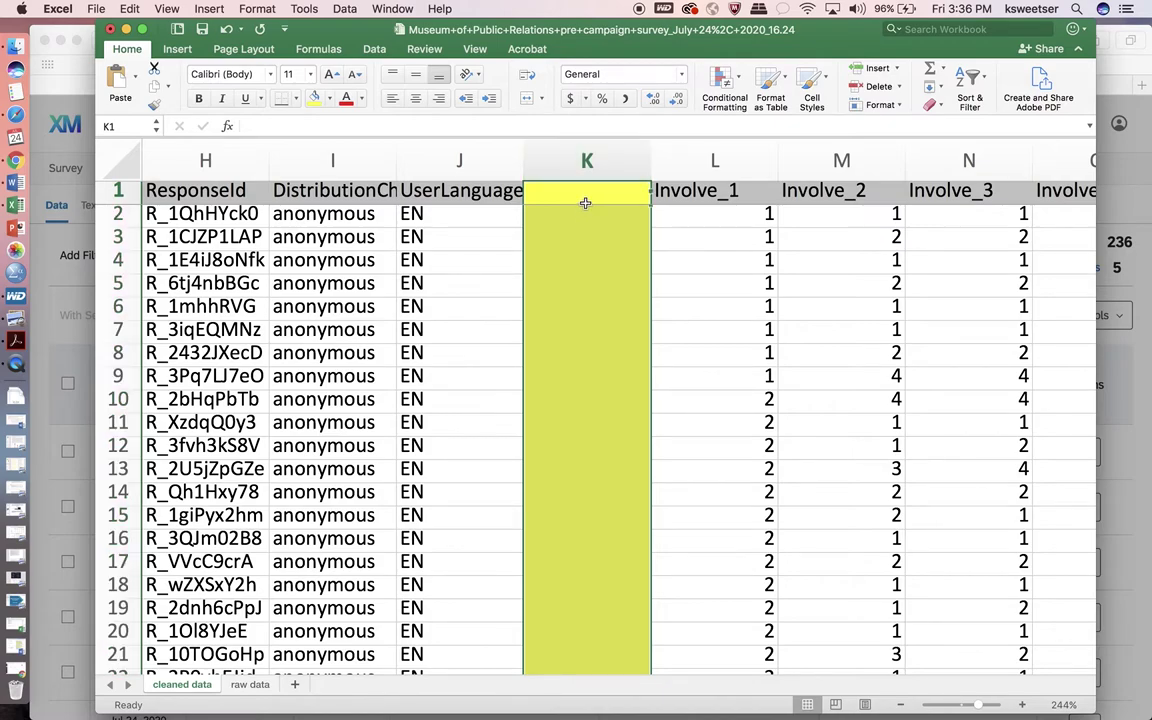
pyautogui.write('INVOL')
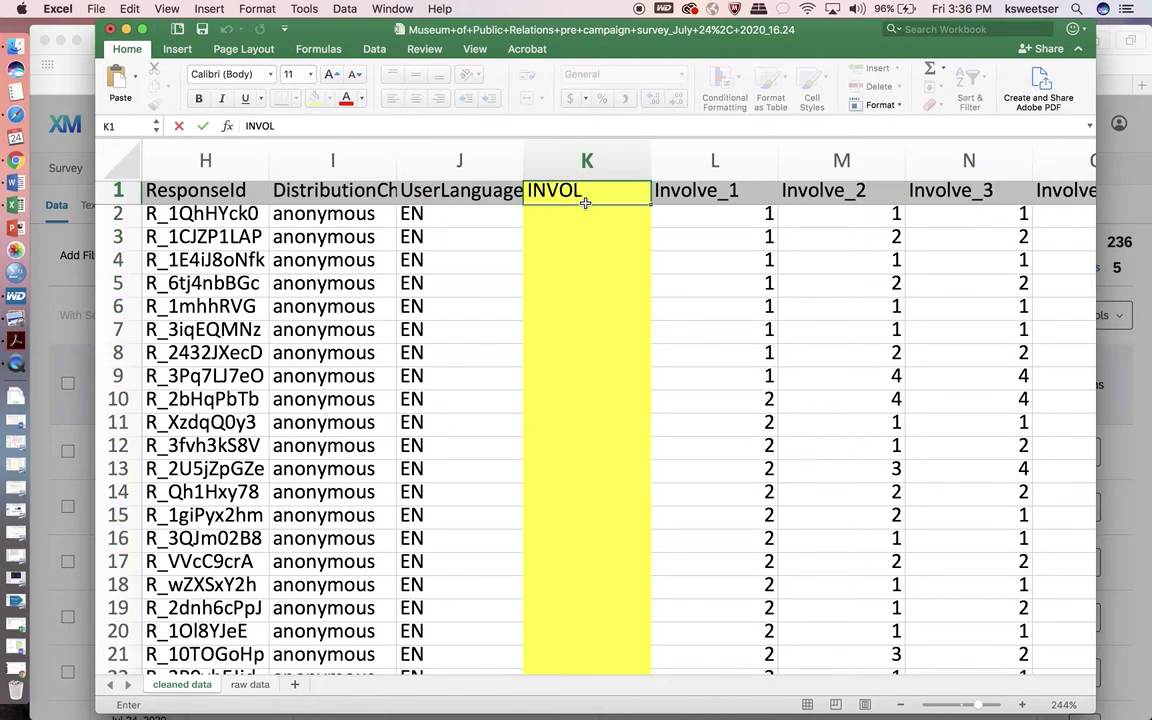
pyautogui.write('VE')
pyautogui.press('Return')
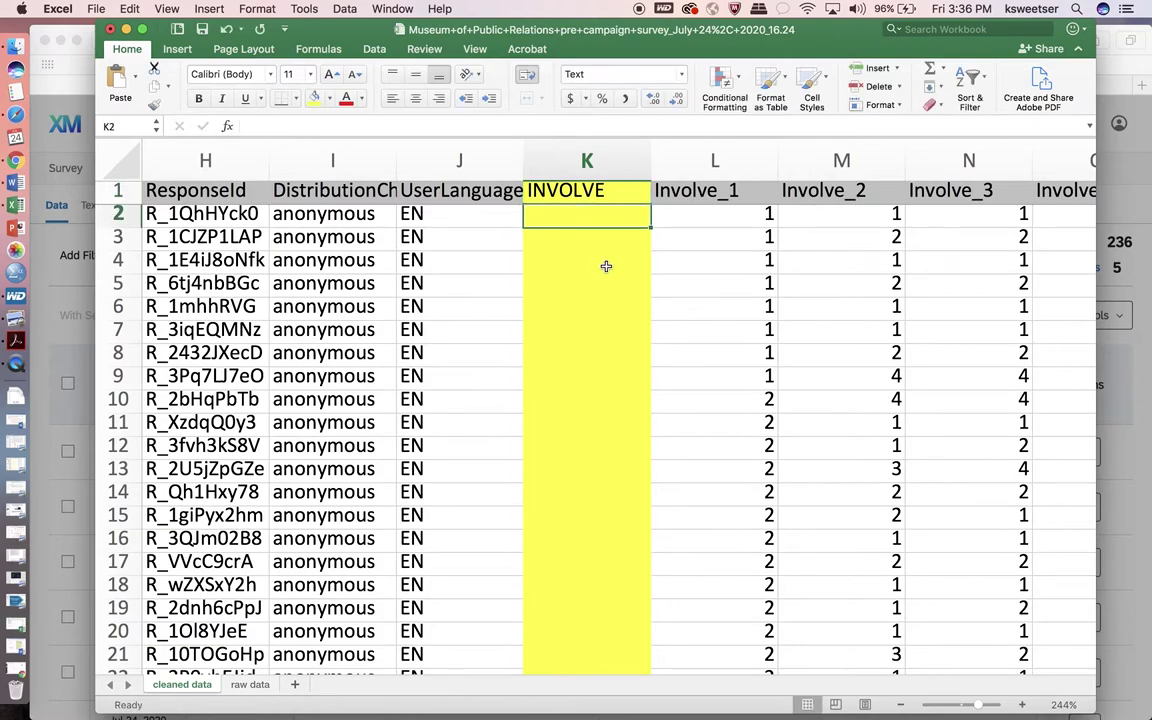
pyautogui.hscroll(5, 606, 266)
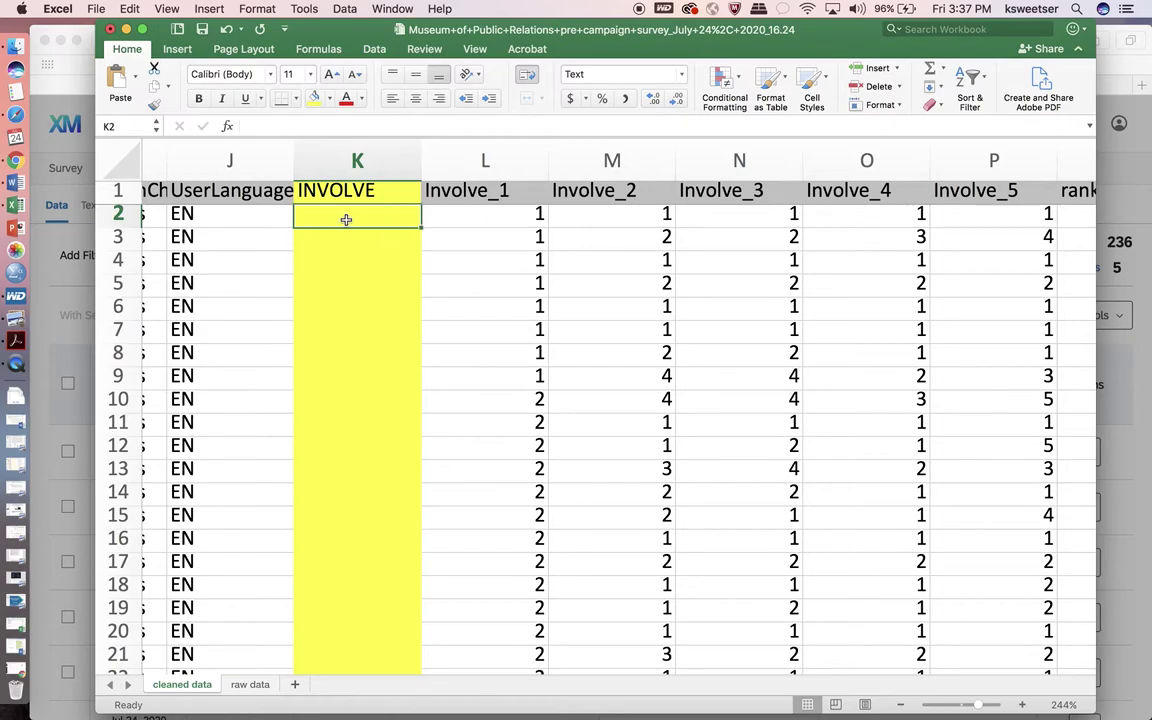
# Enter =SUM(L2:P2)/5 in K2 to average the five Involve answers.
pyautogui.write('=')
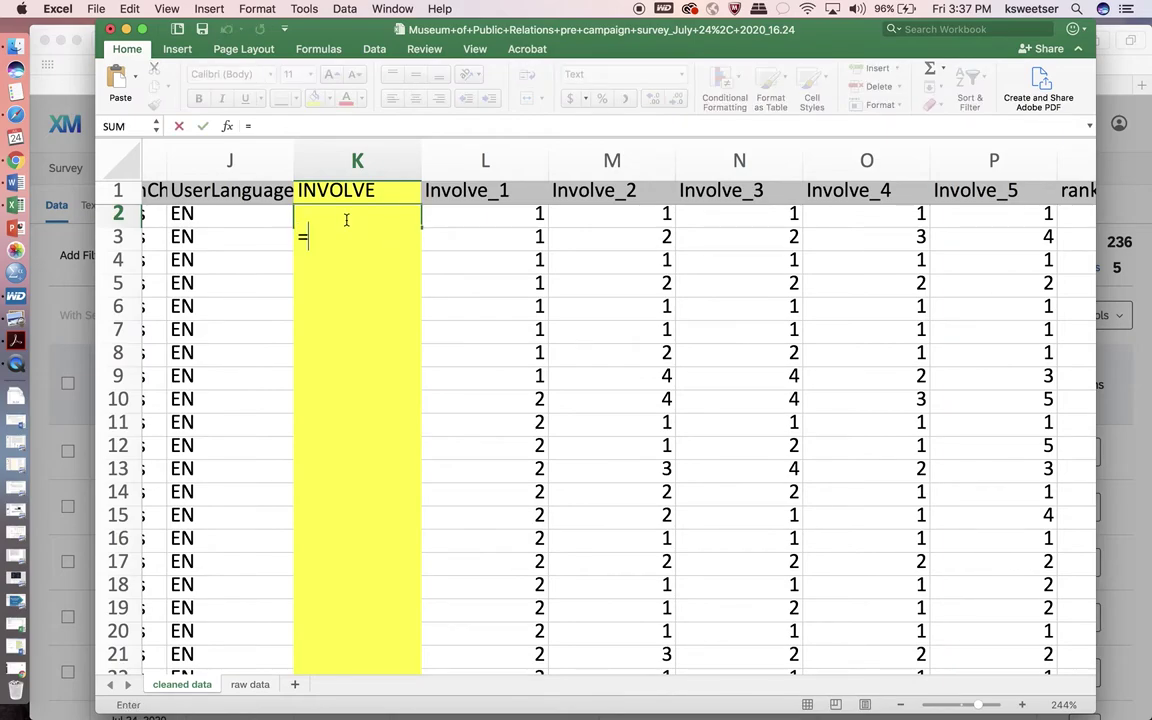
pyautogui.press('Escape')
pyautogui.click(357, 257)
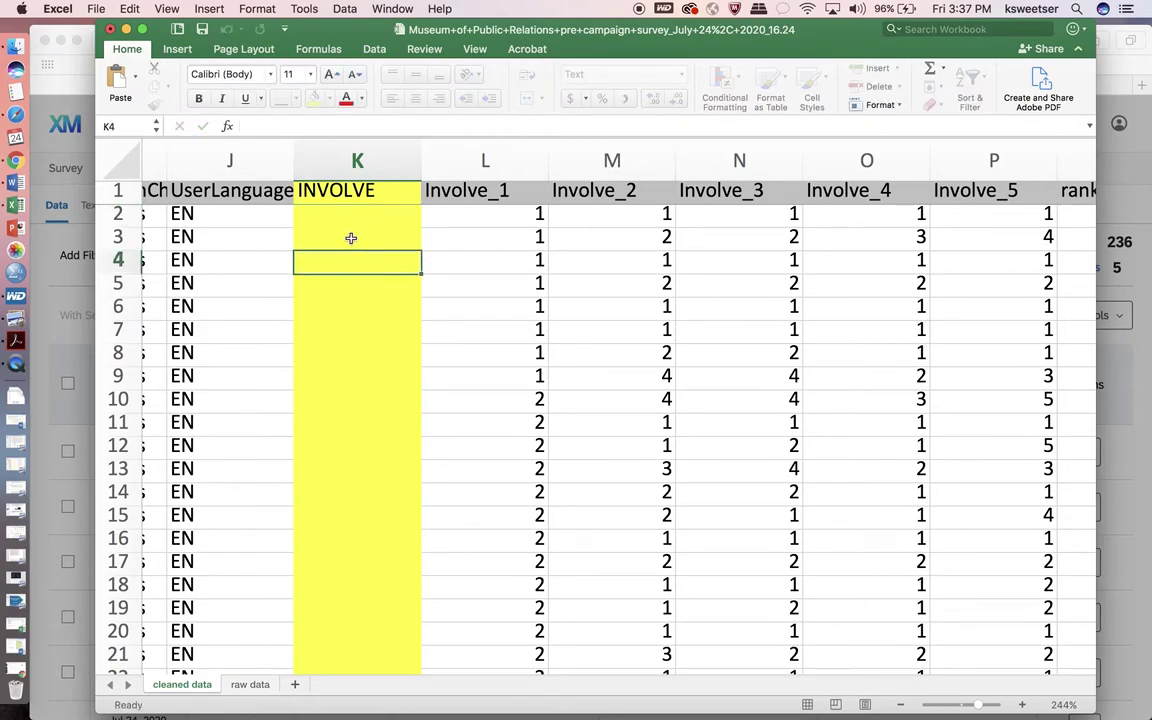
pyautogui.click(351, 227)
pyautogui.click(309, 123)
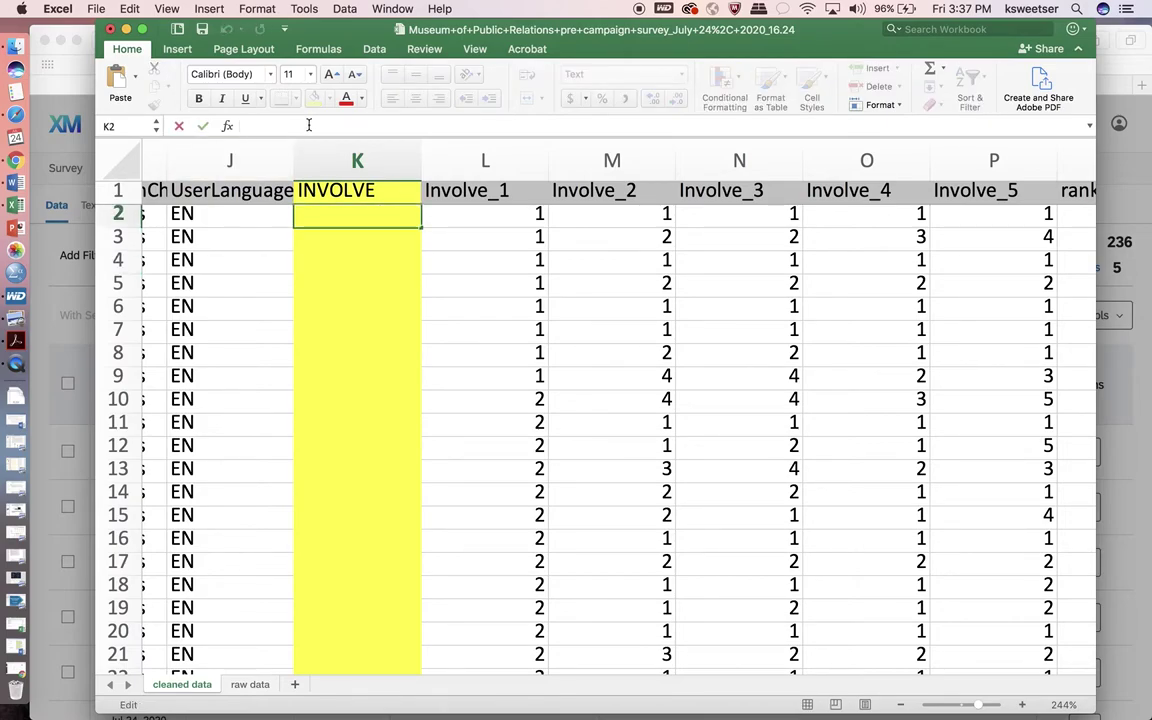
pyautogui.write('=SU')
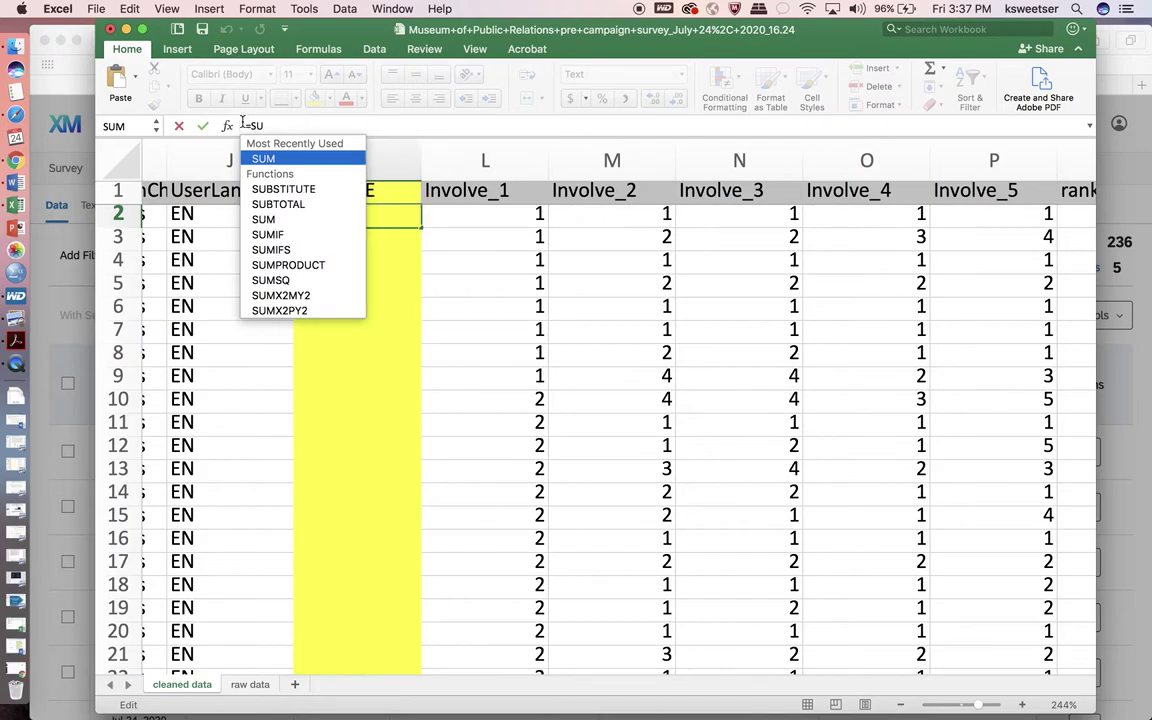
pyautogui.doubleClick(264, 159)
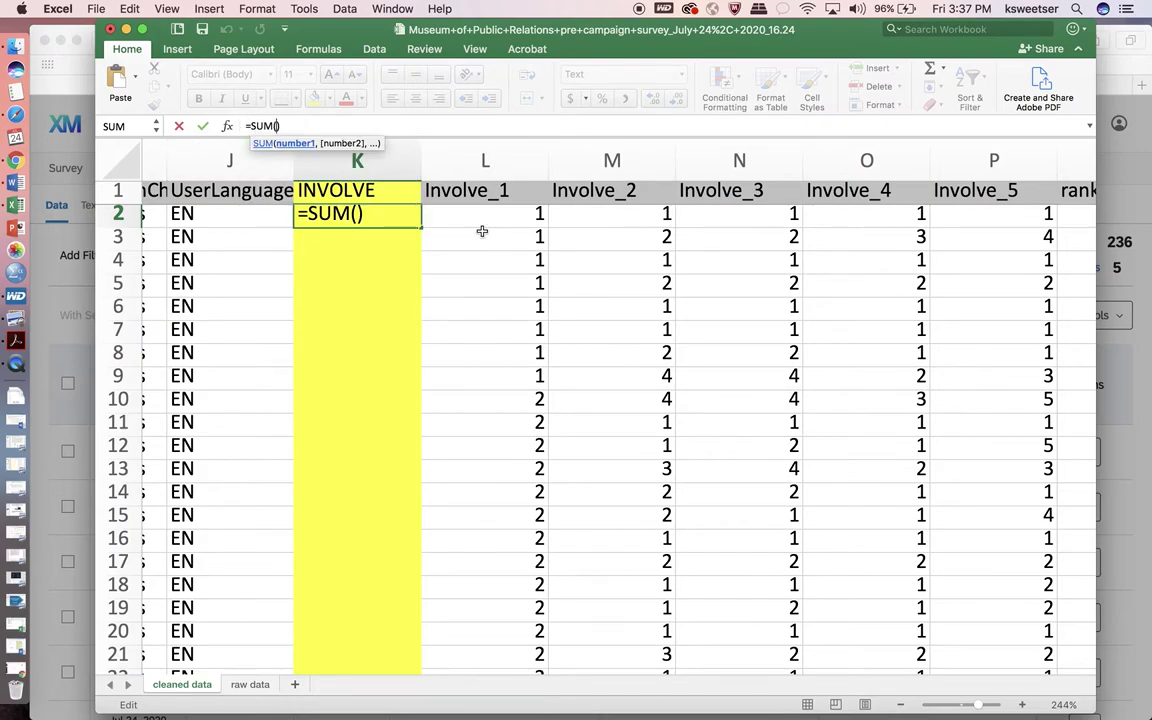
pyautogui.moveTo(481, 220); pyautogui.dragTo(1028, 222)
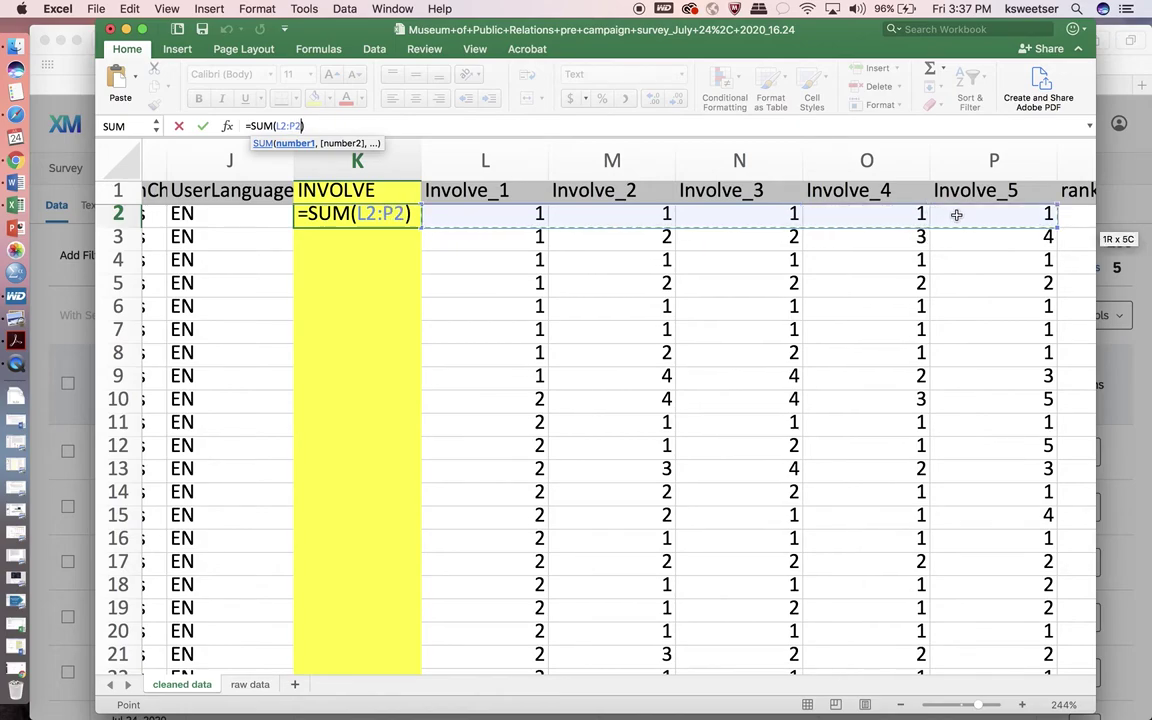
pyautogui.click(331, 124)
pyautogui.write('/')
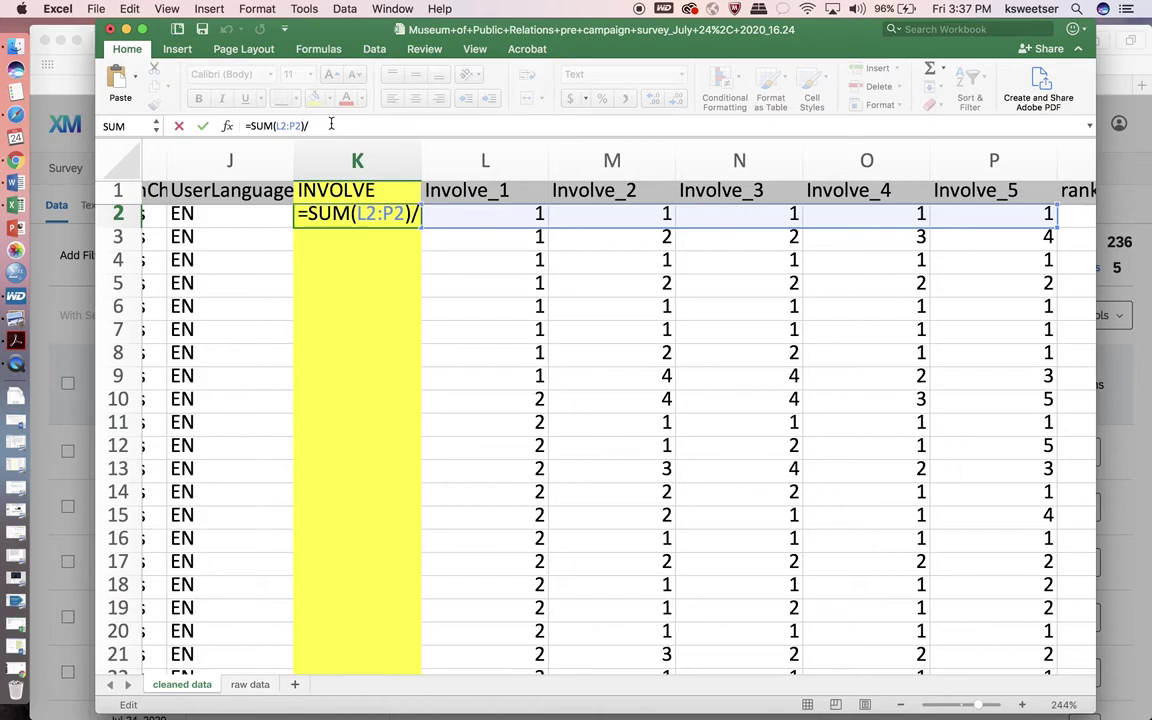
pyautogui.write('5')
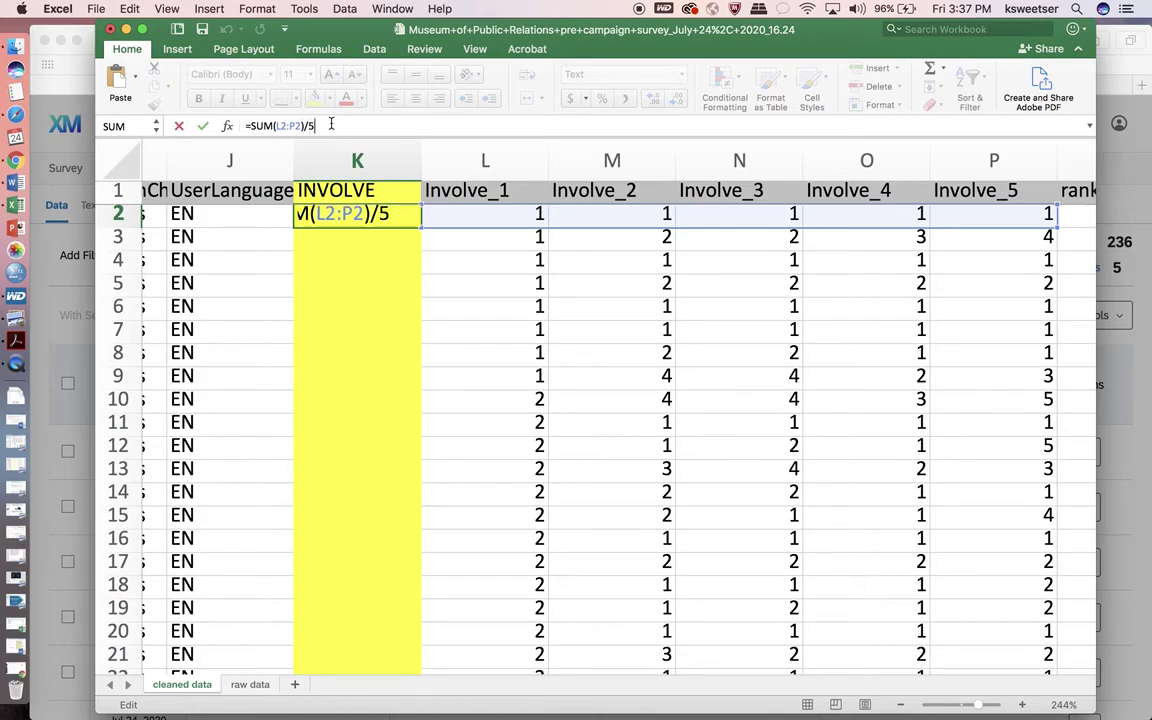
pyautogui.press('Return')
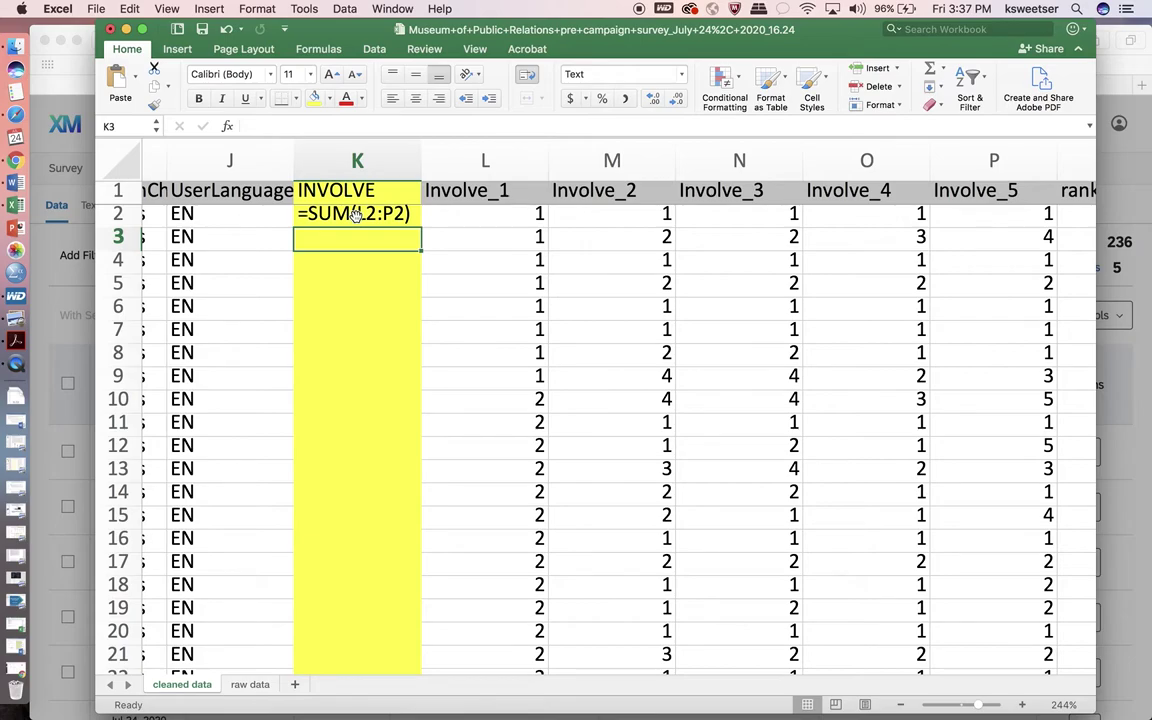
# Change column K's number format from Text to General in Format Cells.
pyautogui.click(357, 160)
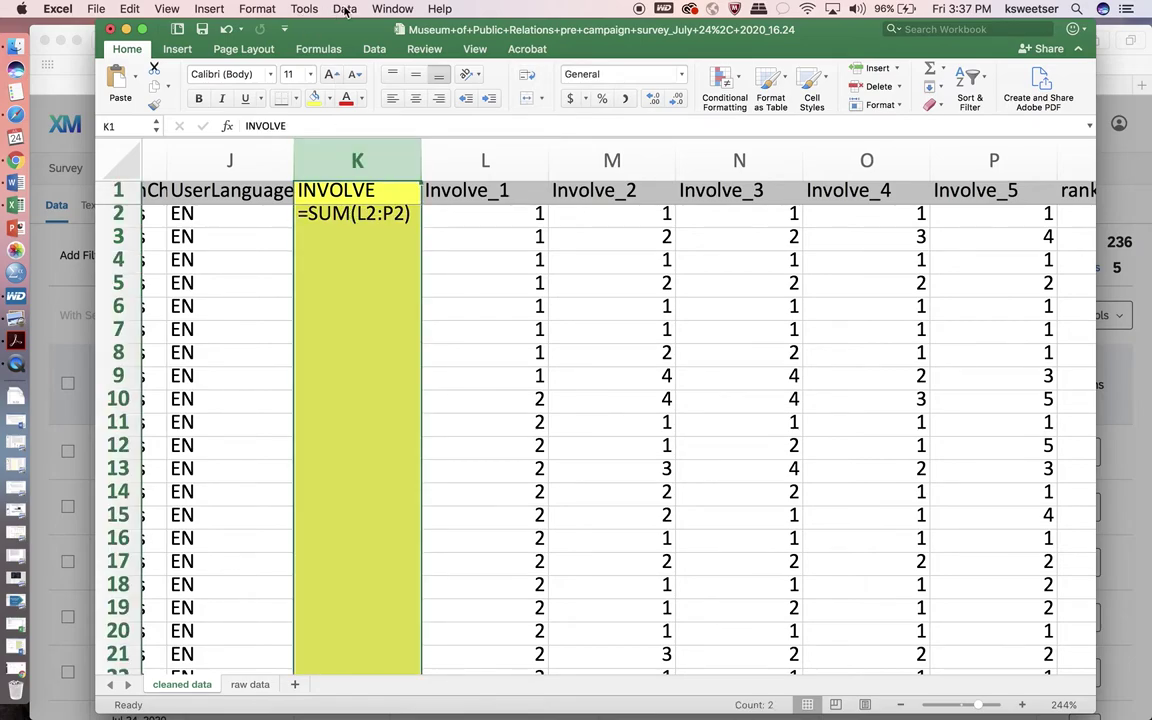
pyautogui.rightClick(322, 163)
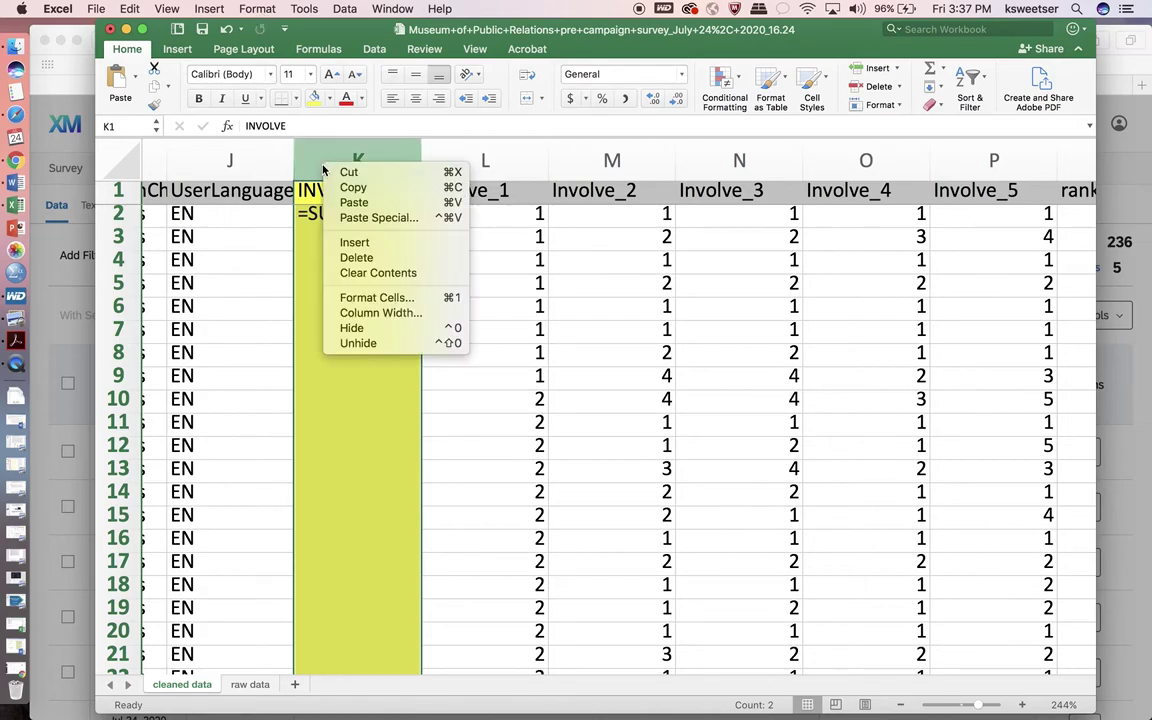
pyautogui.click(349, 300)
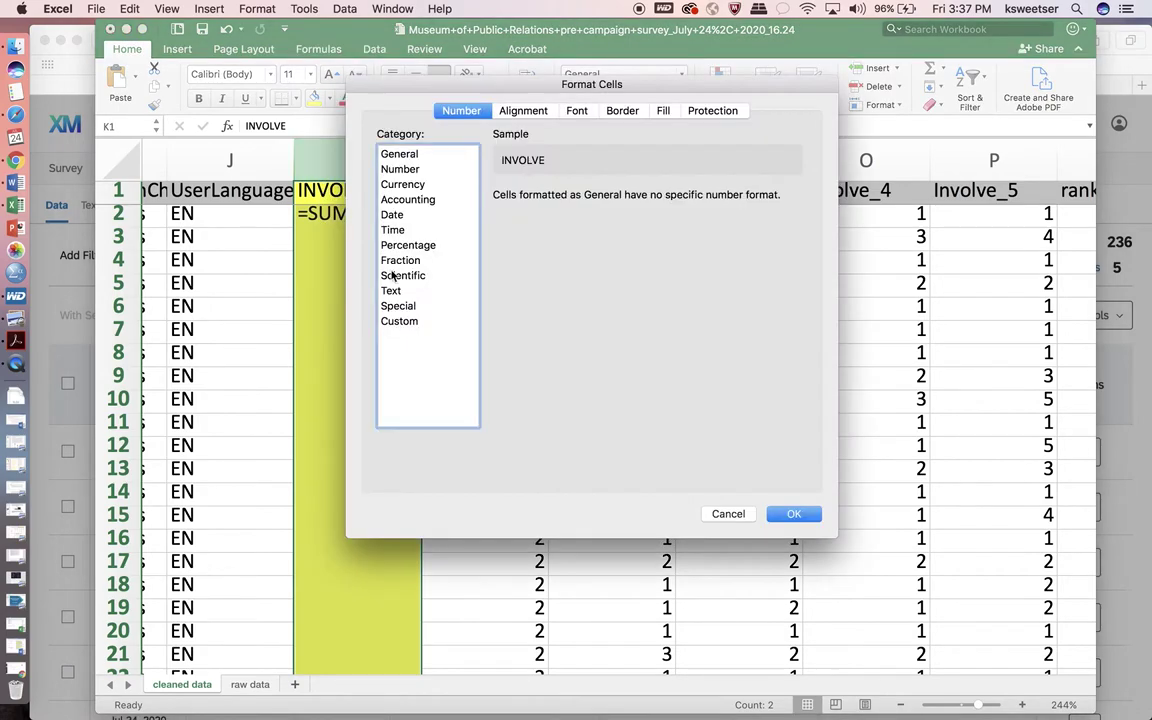
pyautogui.click(408, 156)
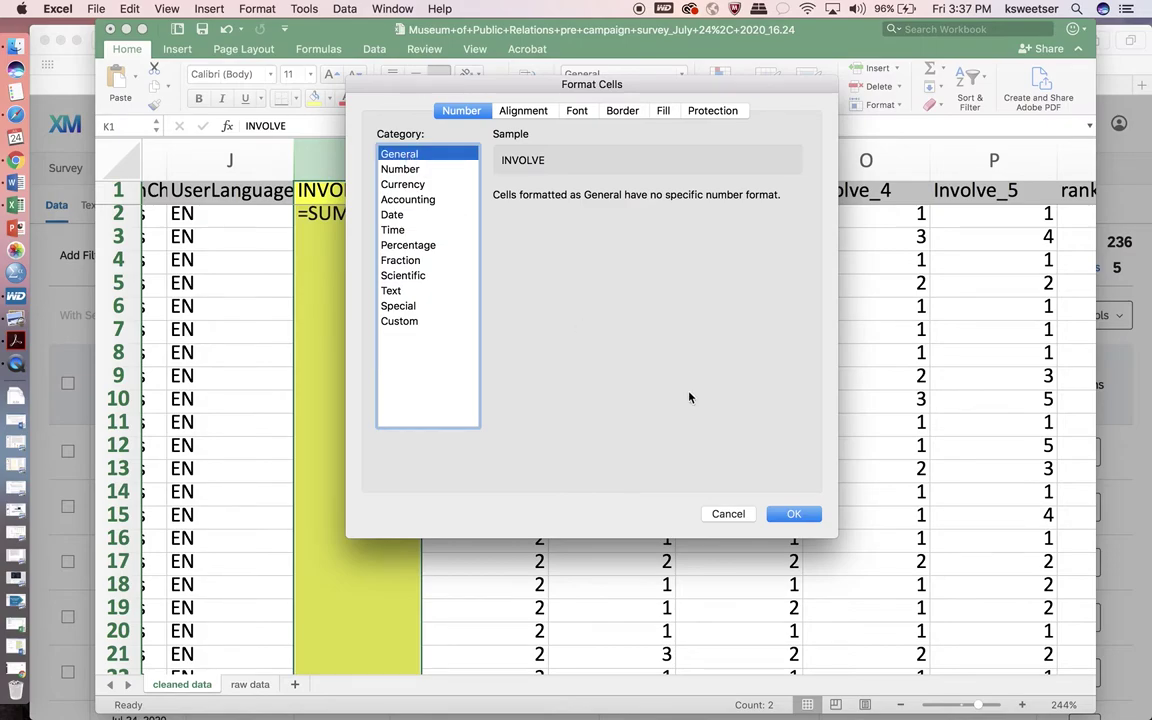
pyautogui.click(793, 514)
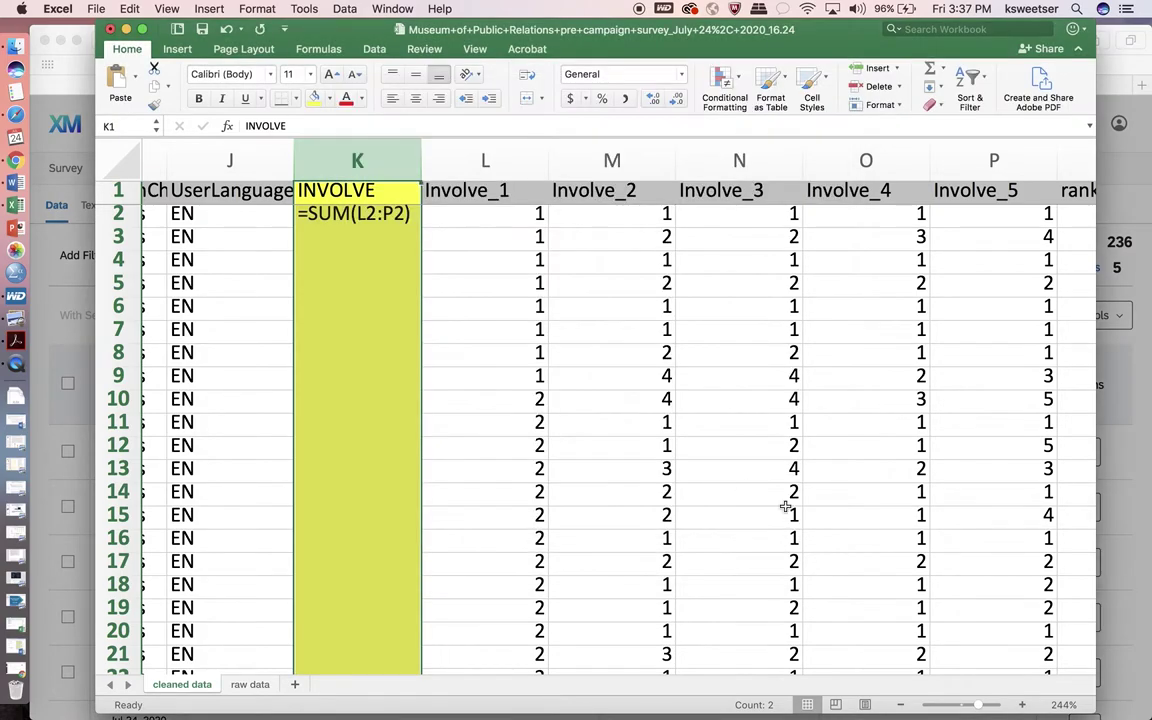
# Complete K2's formula as the plain sum =SUM(L2:P2).
pyautogui.click(352, 210)
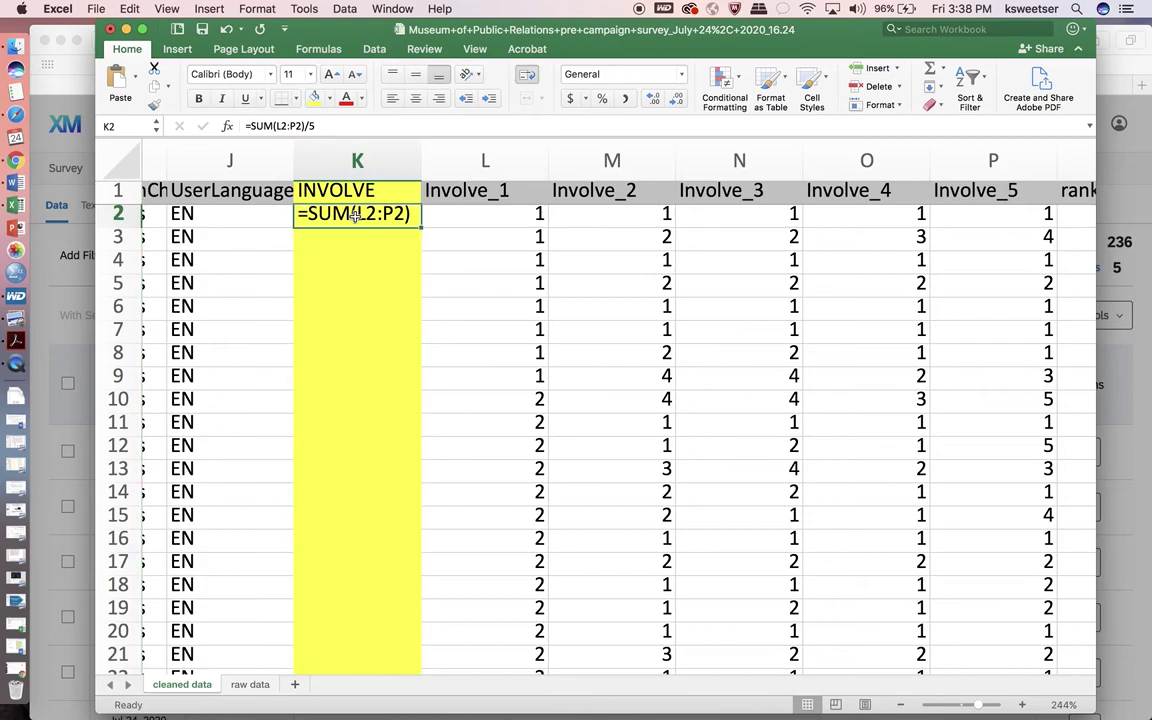
pyautogui.press('Return')
pyautogui.click(354, 214)
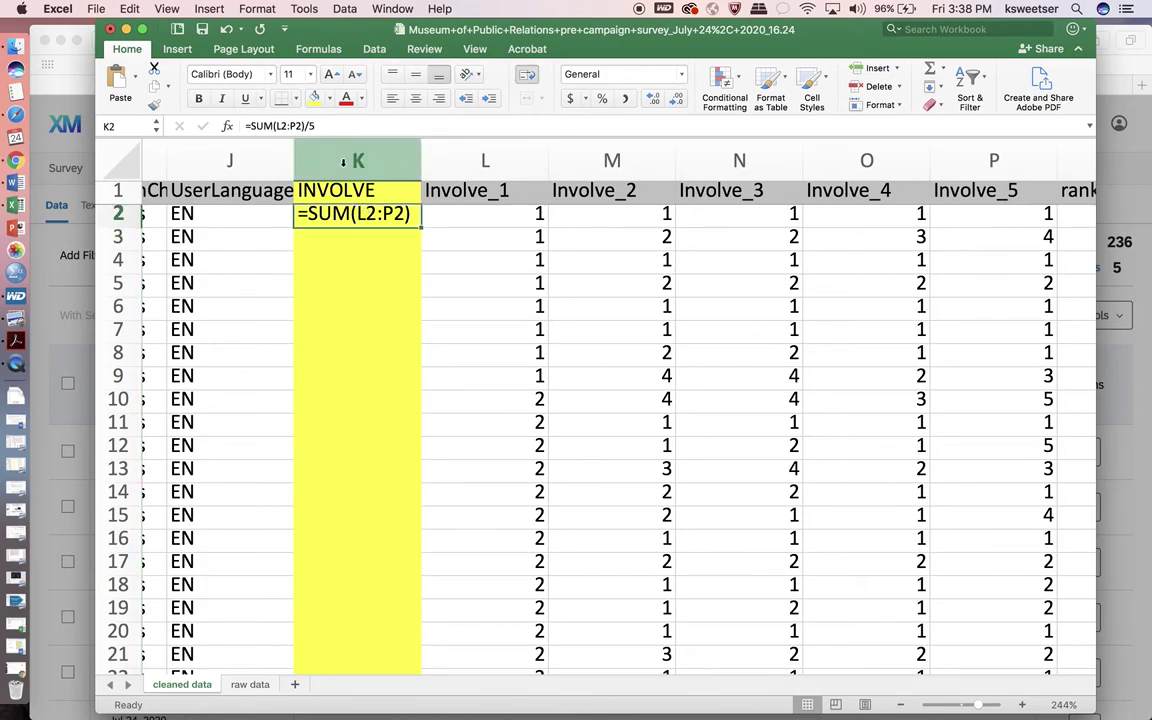
pyautogui.click(343, 123)
pyautogui.write('/5')
pyautogui.press('BackSpace')
pyautogui.press('BackSpace')
pyautogui.press('BackSpace')
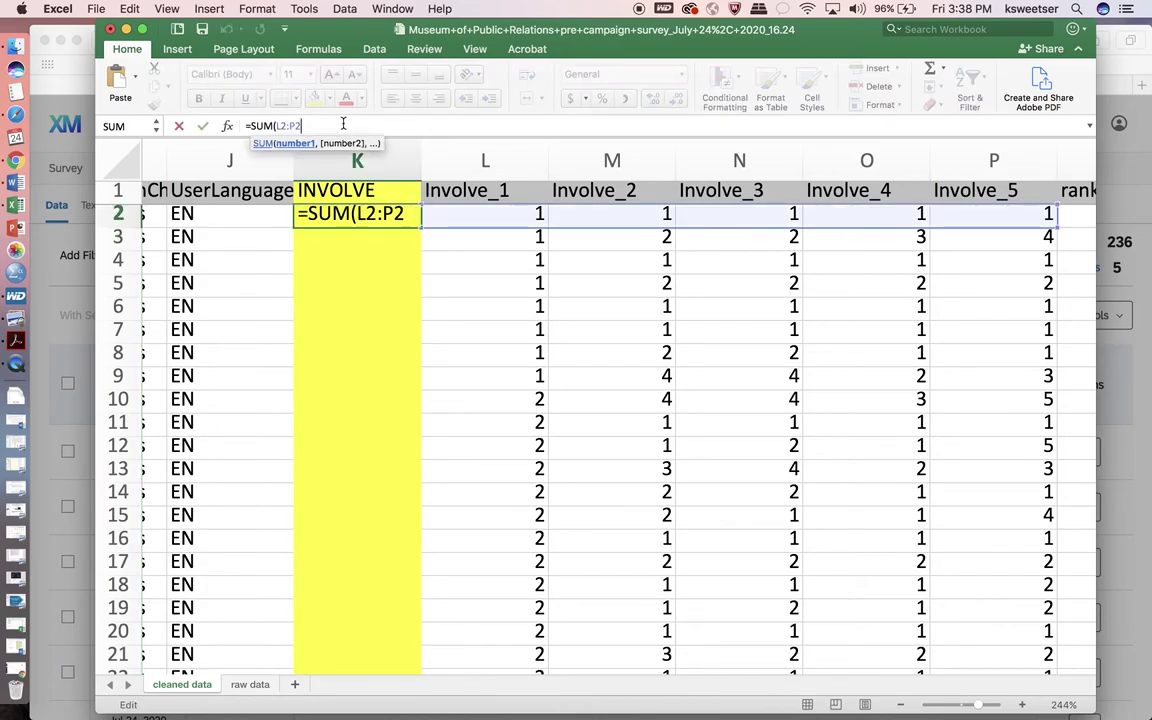
pyautogui.write(')')
pyautogui.press('Return')
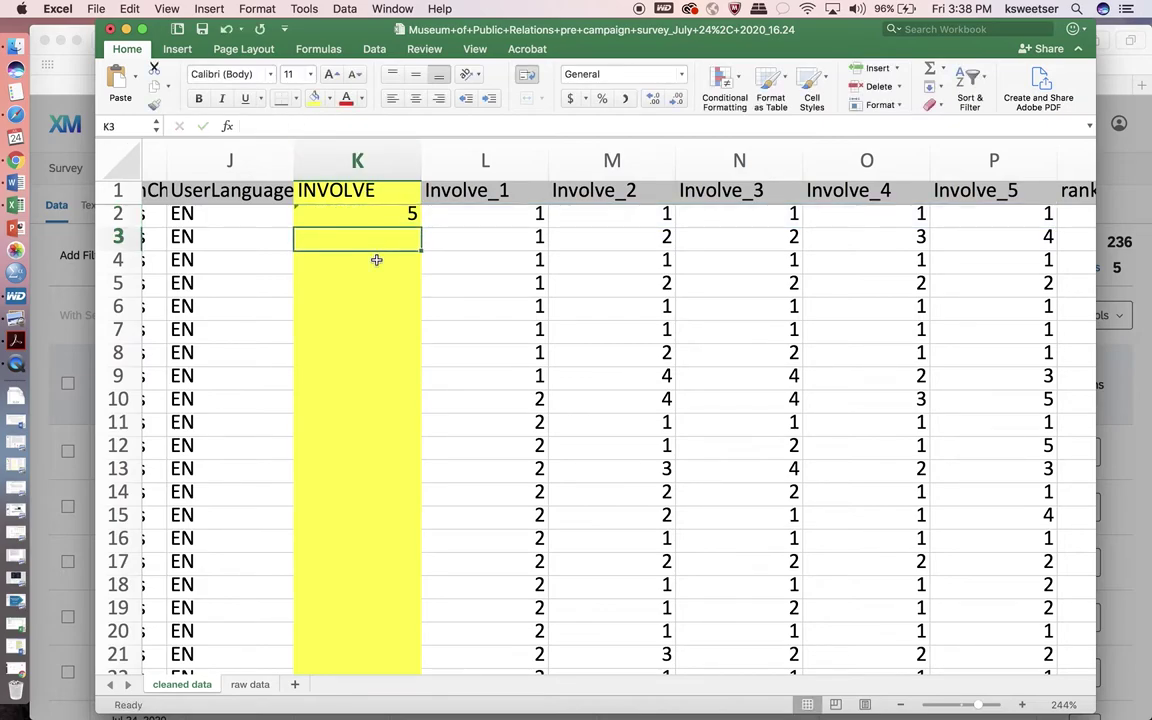
# Append /5 so K2 reads =SUM(L2:P2)/5 and shows 1.
pyautogui.click(400, 213)
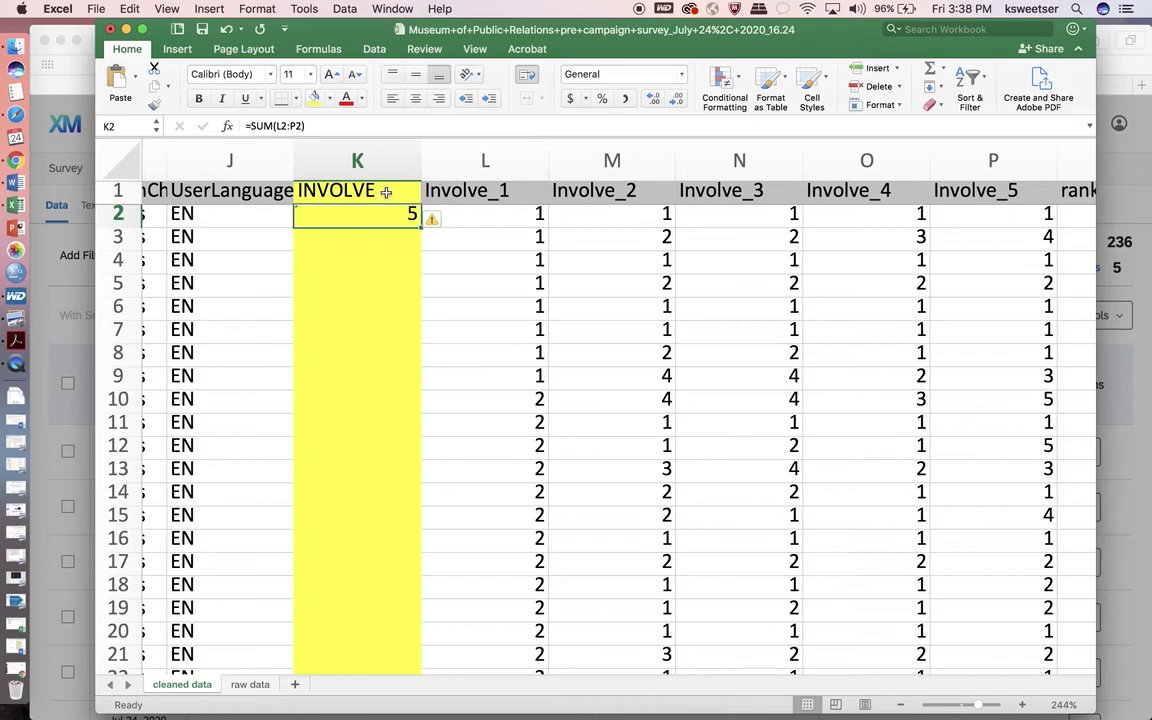
pyautogui.click(342, 125)
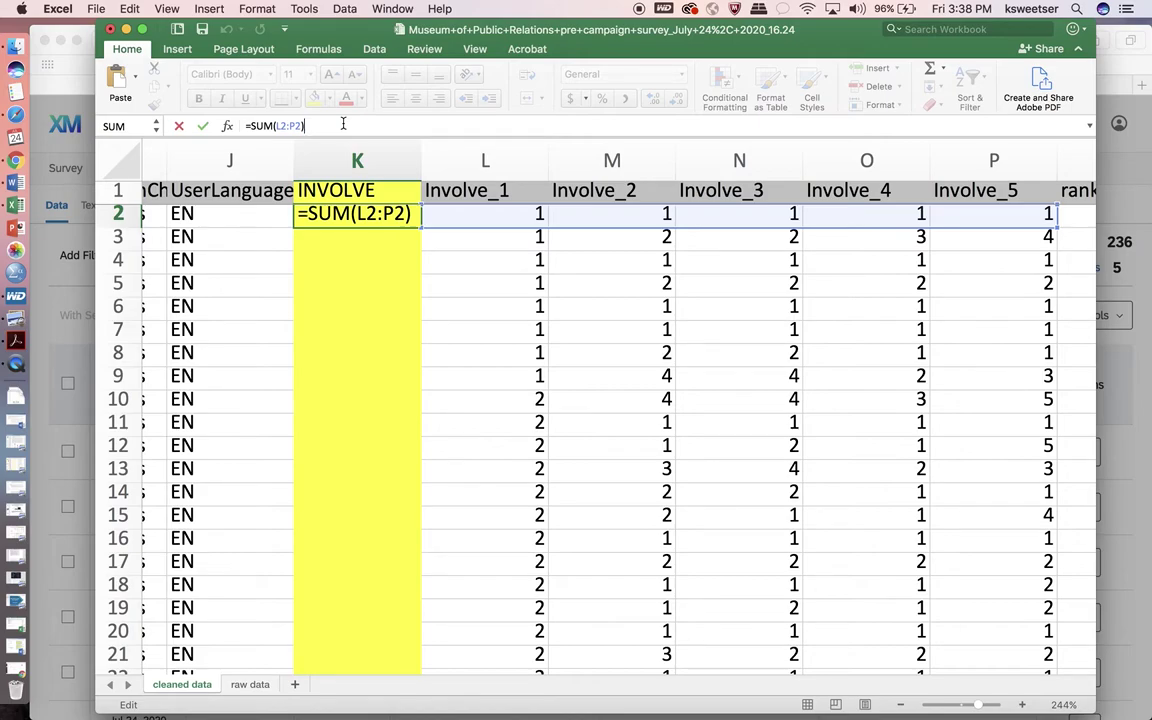
pyautogui.write('/5')
pyautogui.press('Return')
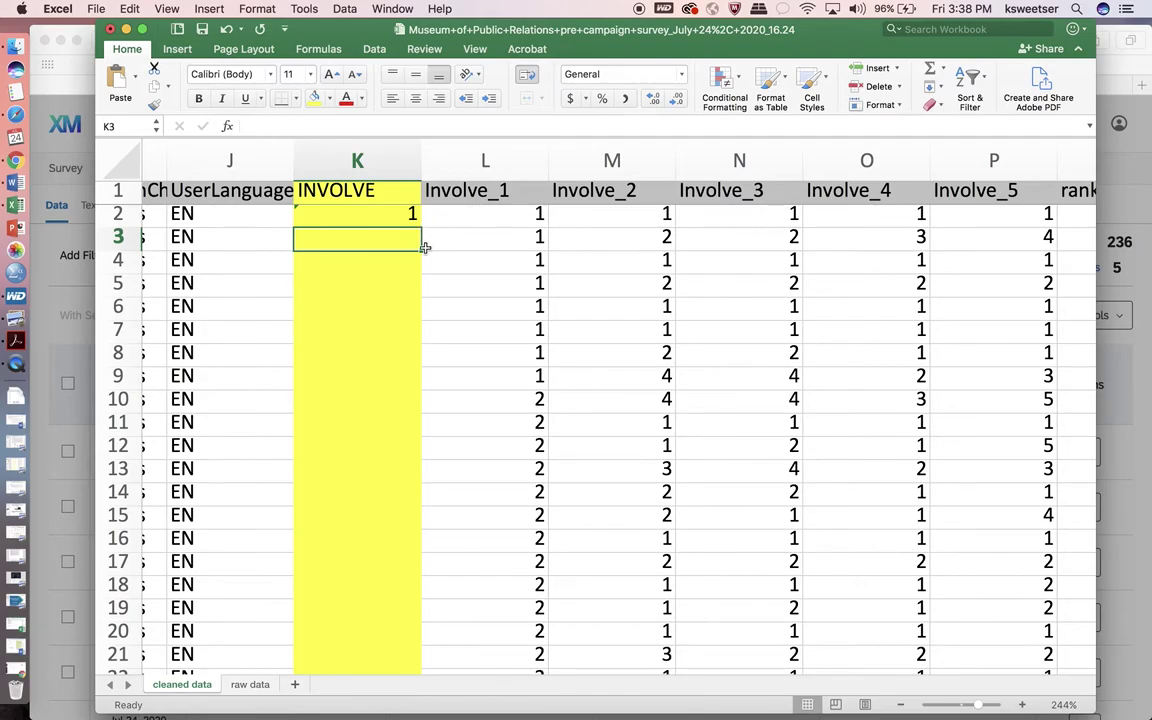
pyautogui.click(398, 216)
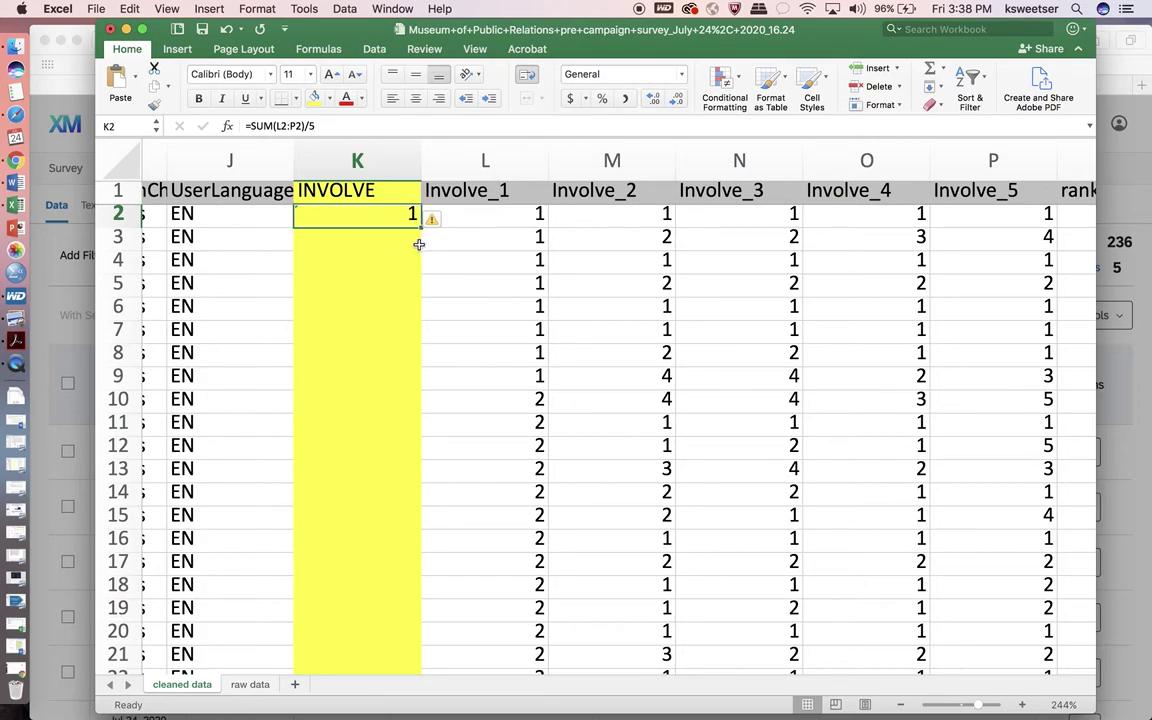
# Fill the INVOLVE formula from K2 down to K11 and check the copied formulas in K3 onward.
pyautogui.moveTo(419, 244); pyautogui.dragTo(404, 441)
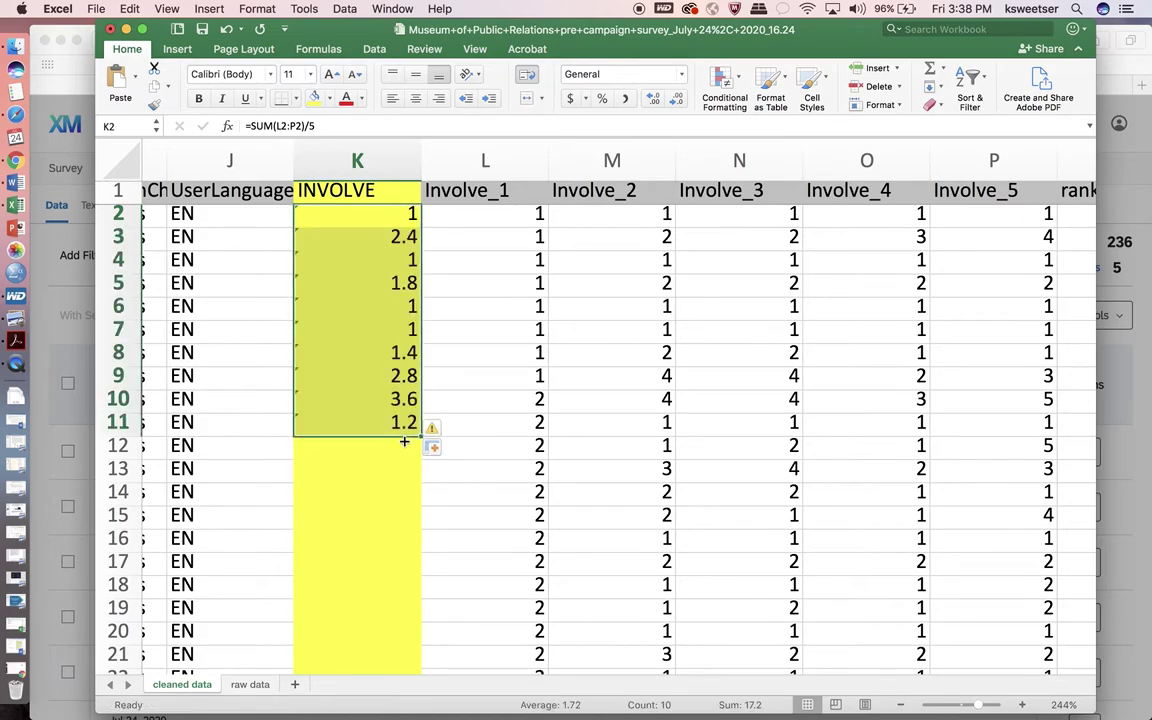
pyautogui.click(360, 234)
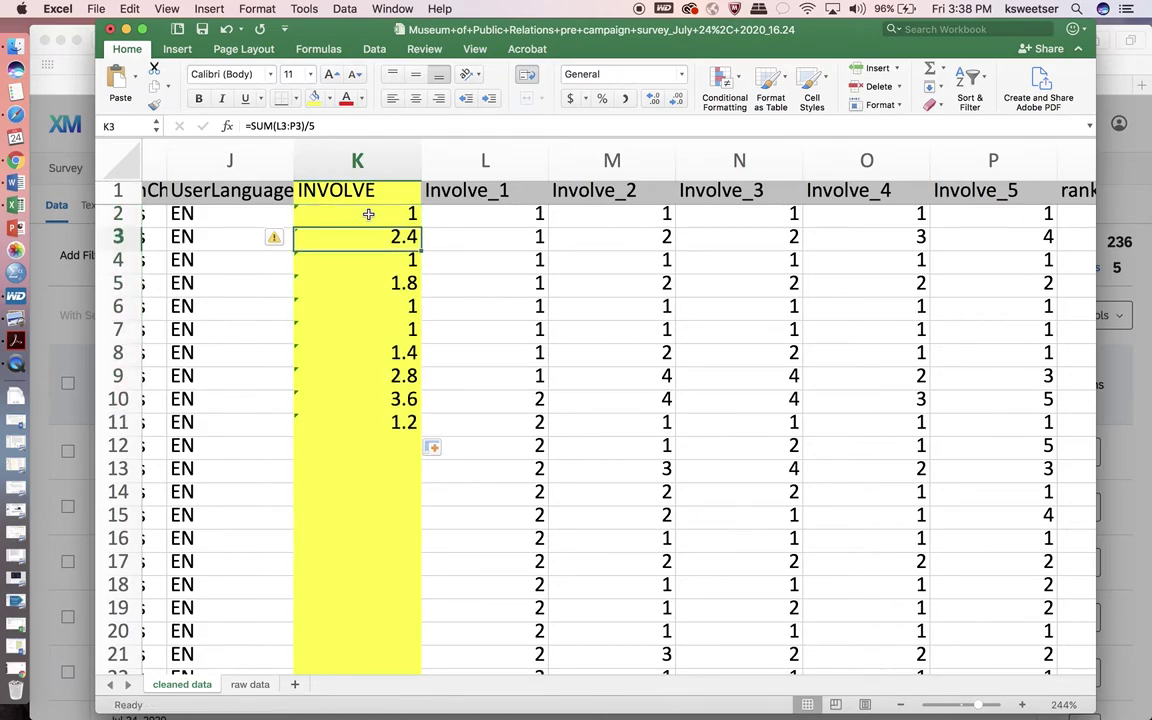
pyautogui.click(368, 214)
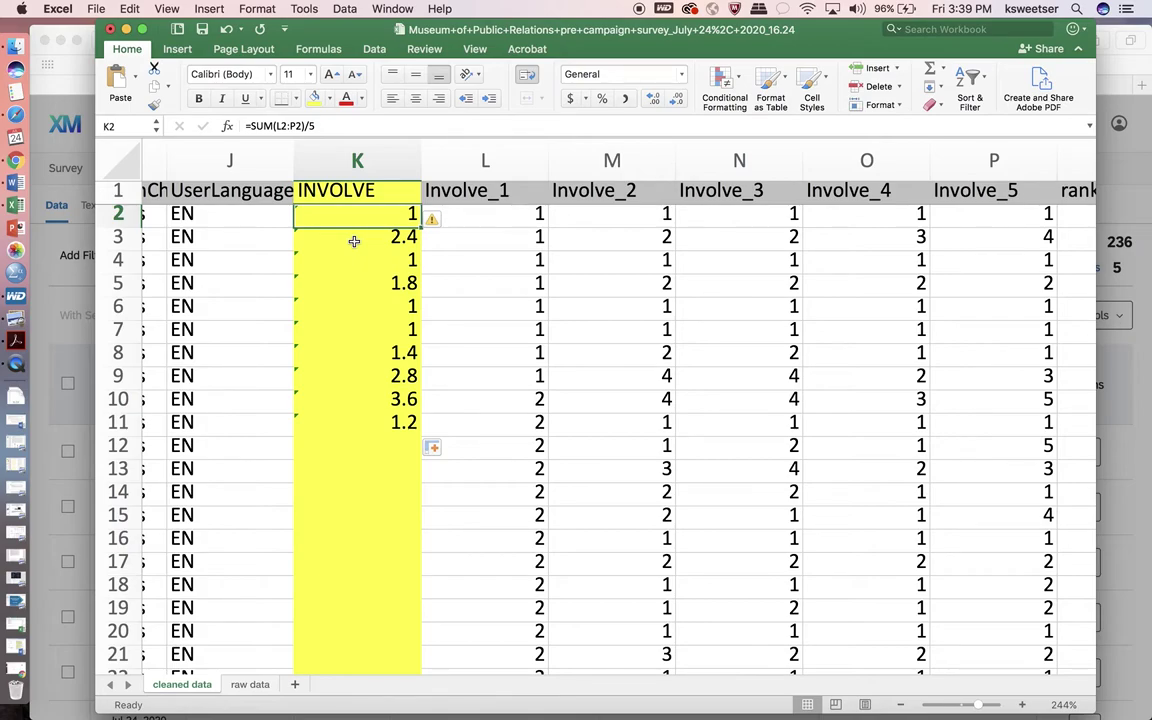
pyautogui.click(354, 241)
pyautogui.press('Down')
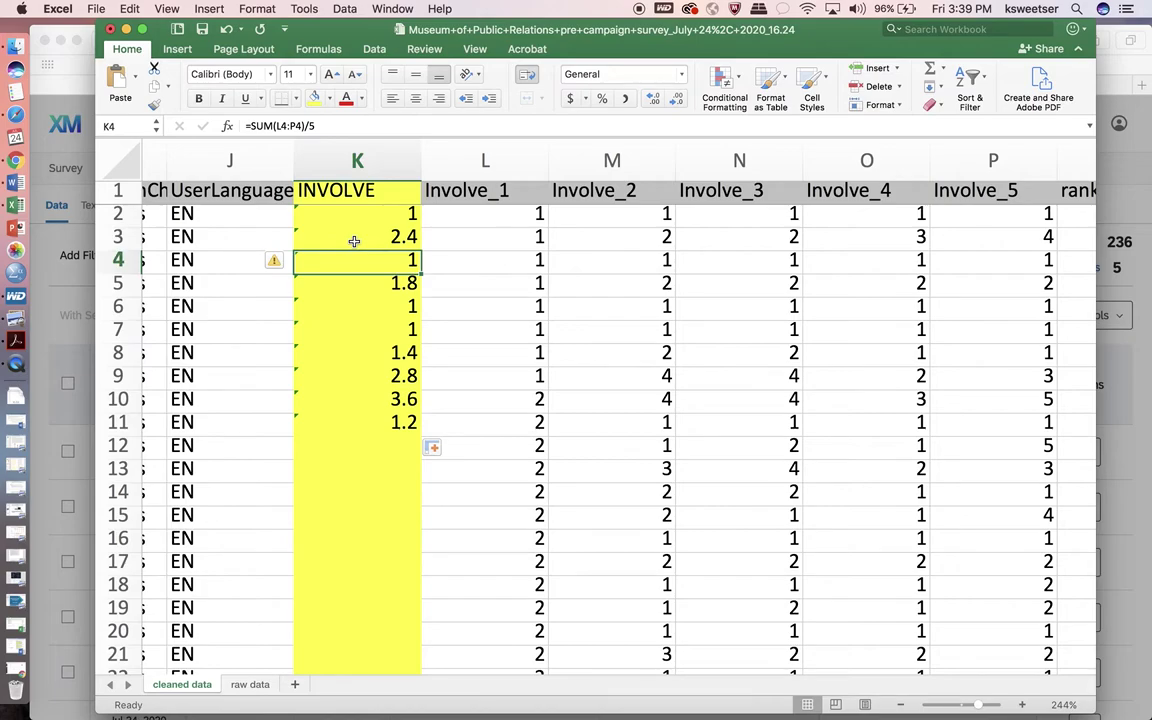
pyautogui.press('Down')
pyautogui.press('Down')
pyautogui.press('Down')
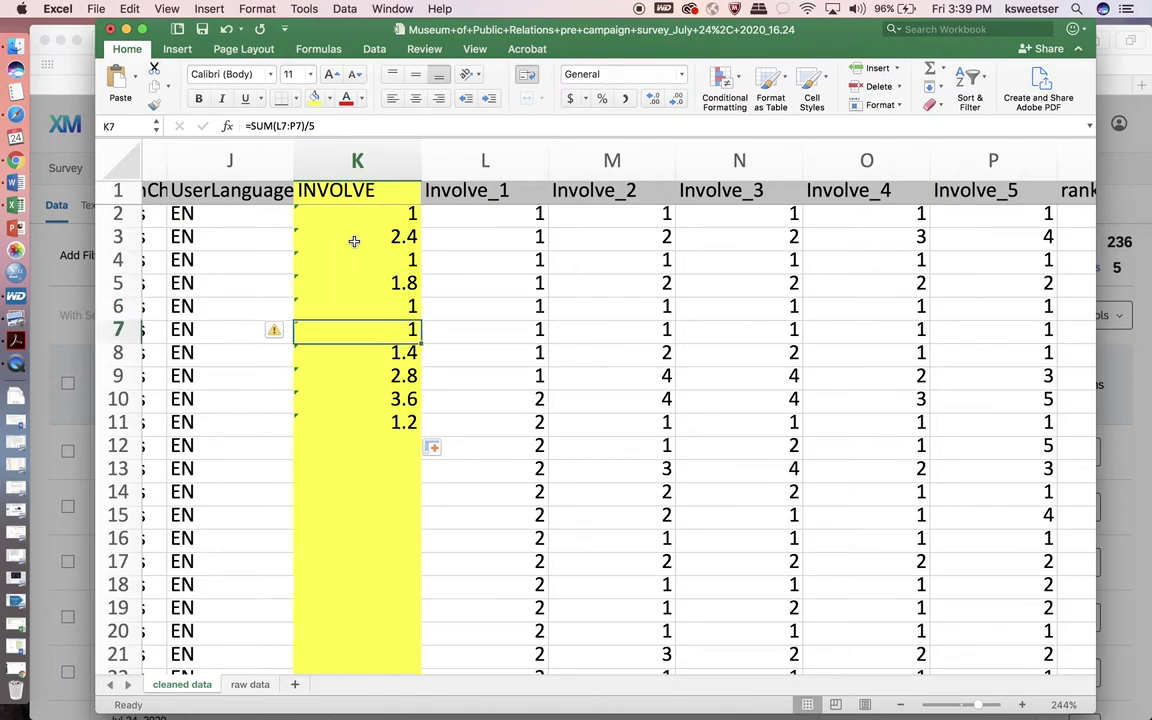
# Extend the INVOLVE formula from K11 down to row 223.
pyautogui.click(404, 424)
pyautogui.scroll(-3, 404, 424)
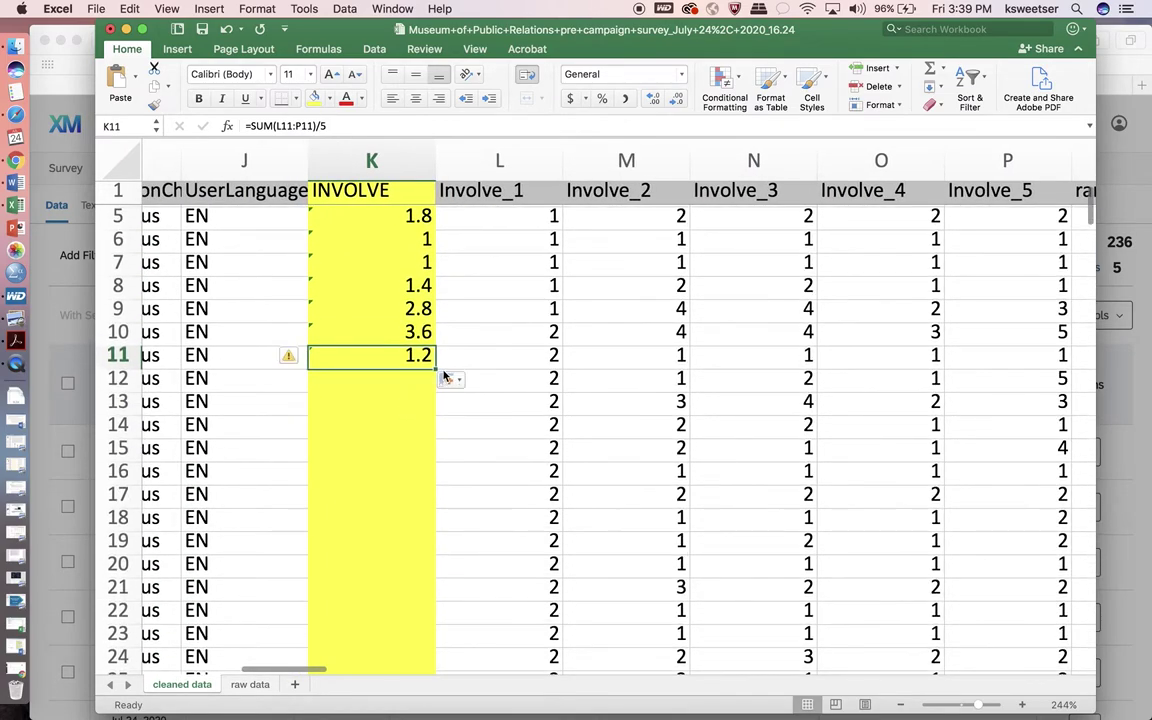
pyautogui.moveTo(433, 384); pyautogui.dragTo(418, 498)
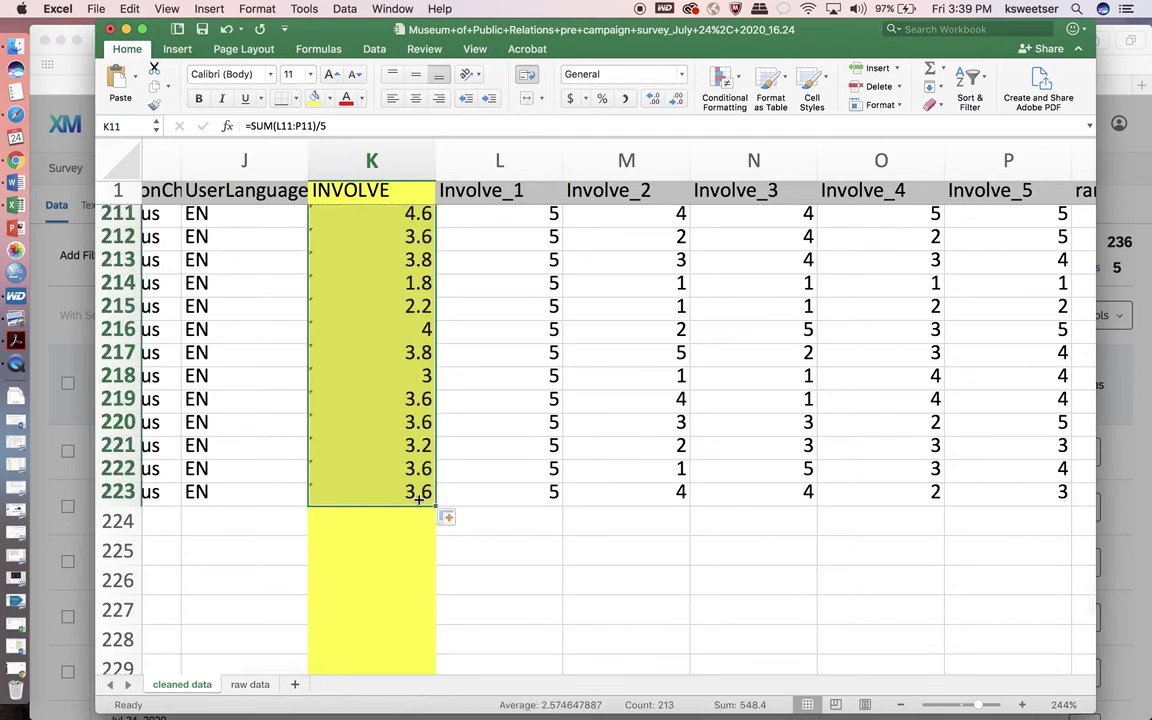
# Verify the filled averaging formulas in K211 and K214 near the end of the data.
pyautogui.click(411, 521)
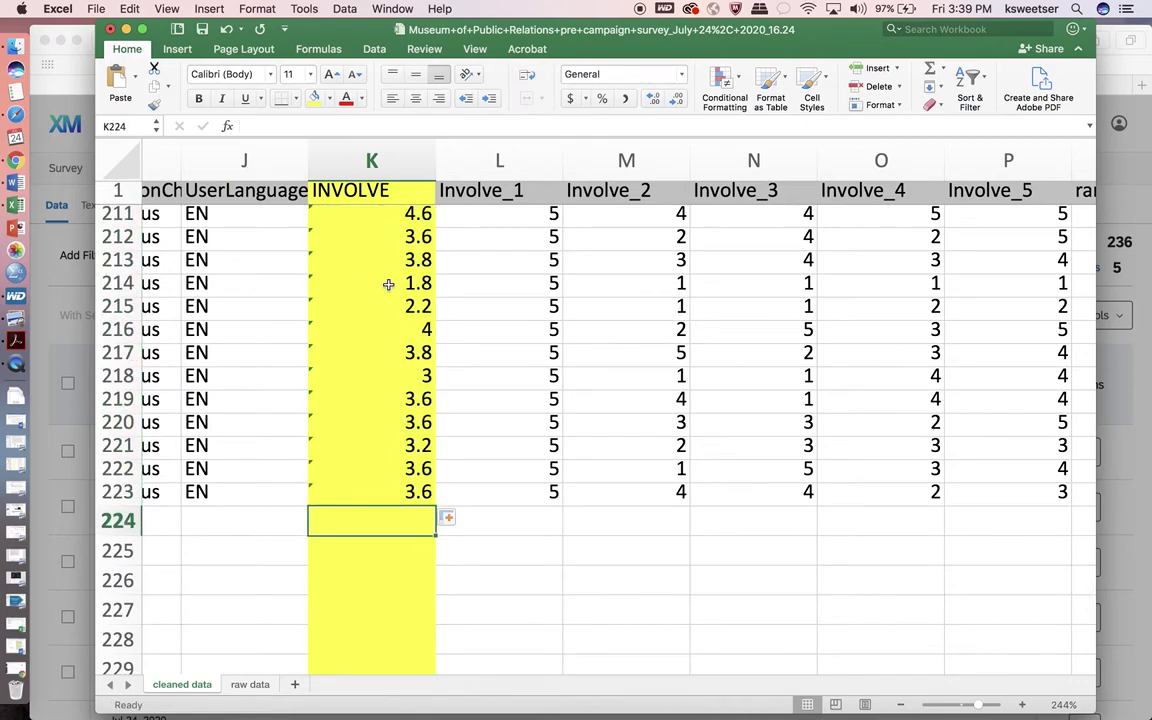
pyautogui.scroll(2, 395, 352)
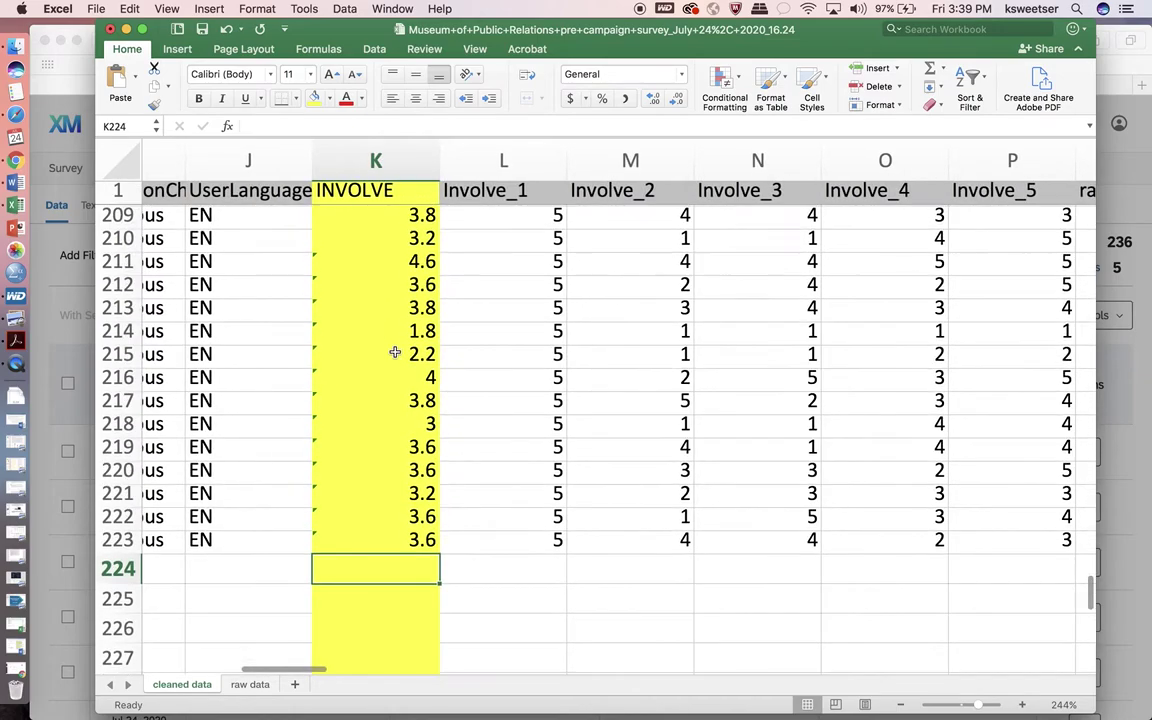
pyautogui.click(390, 262)
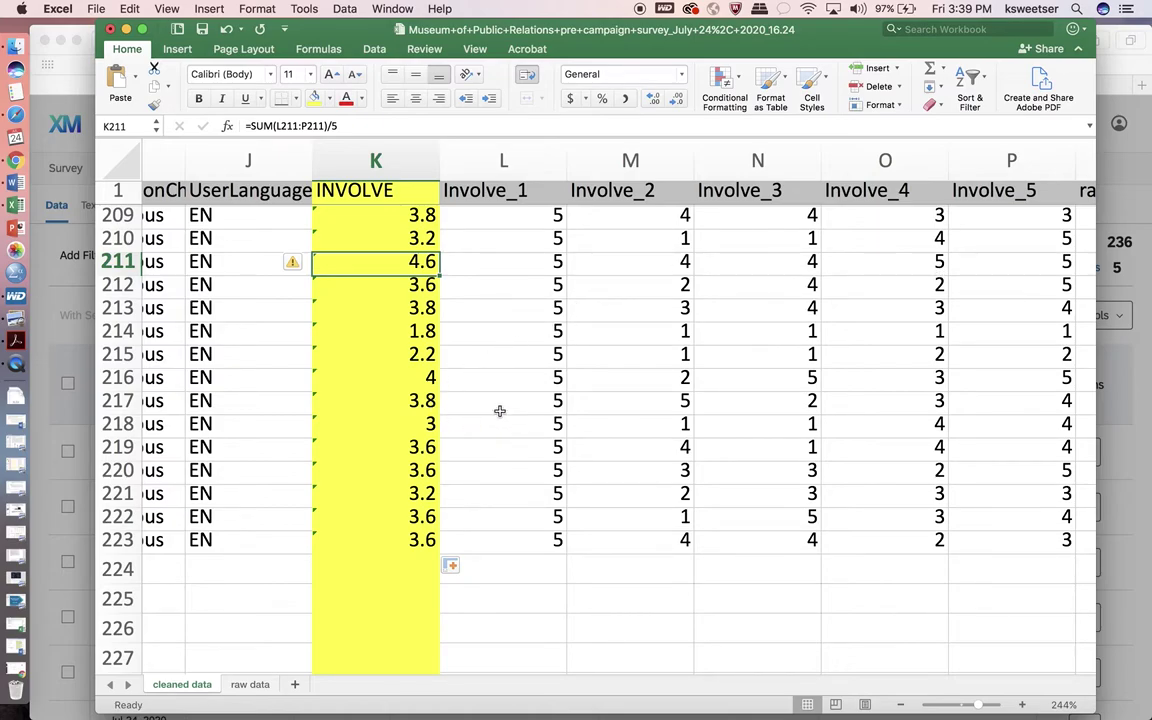
pyautogui.click(412, 335)
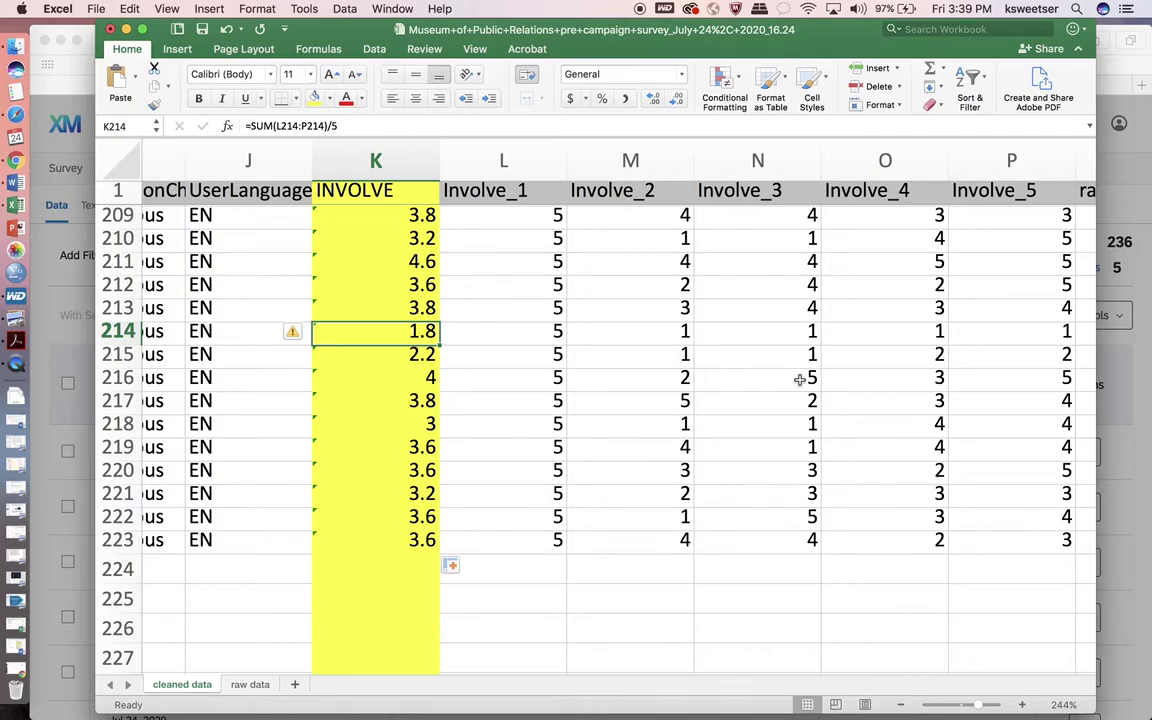
pyautogui.scroll(20, 800, 378)
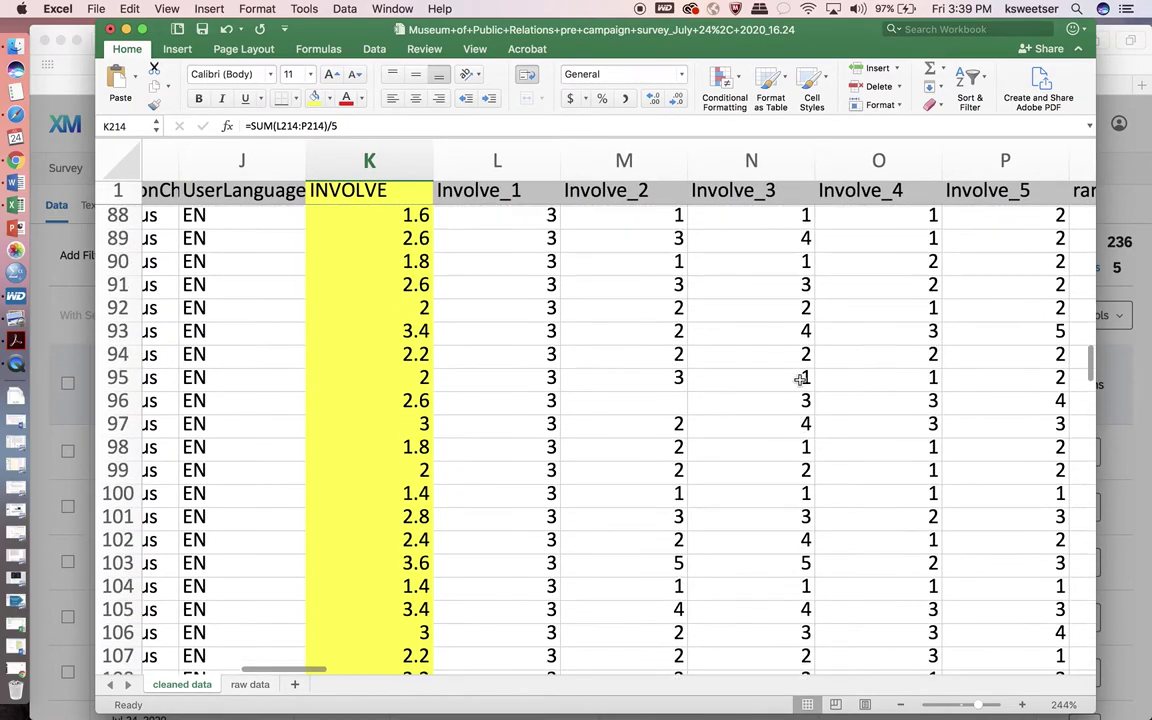
pyautogui.hscroll(1, 800, 378)
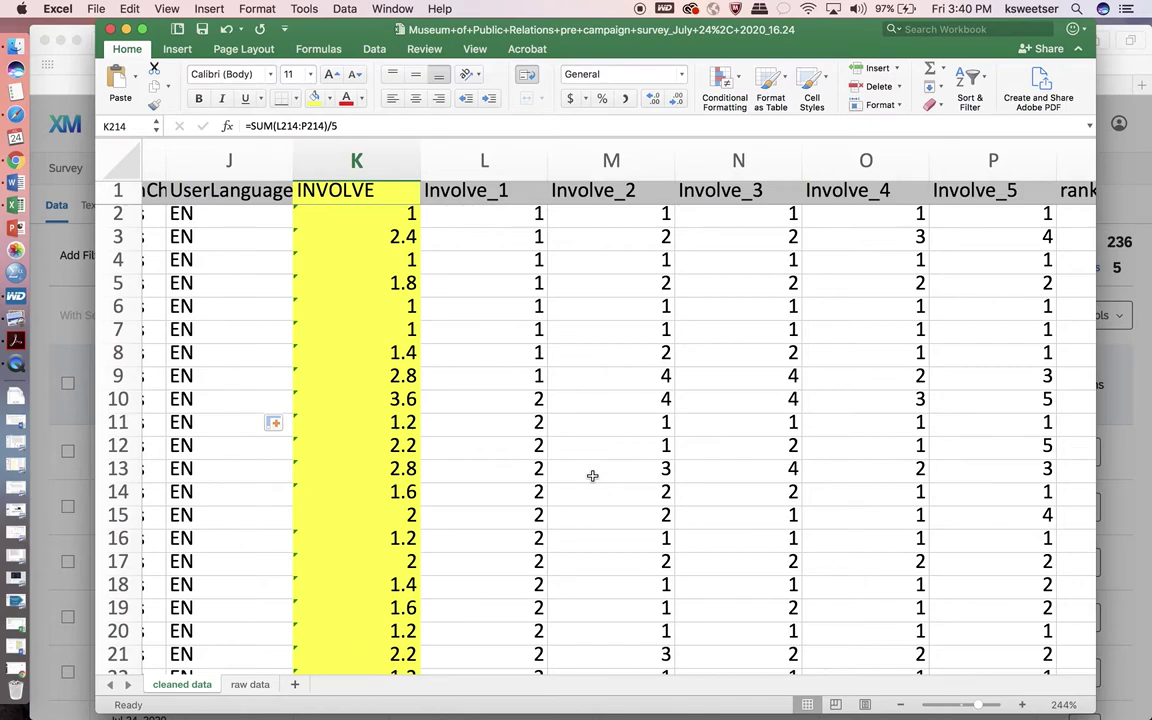
# Scroll across to locate the STATUS columns, then select the whole worksheet.
pyautogui.hscroll(10, 574, 428)
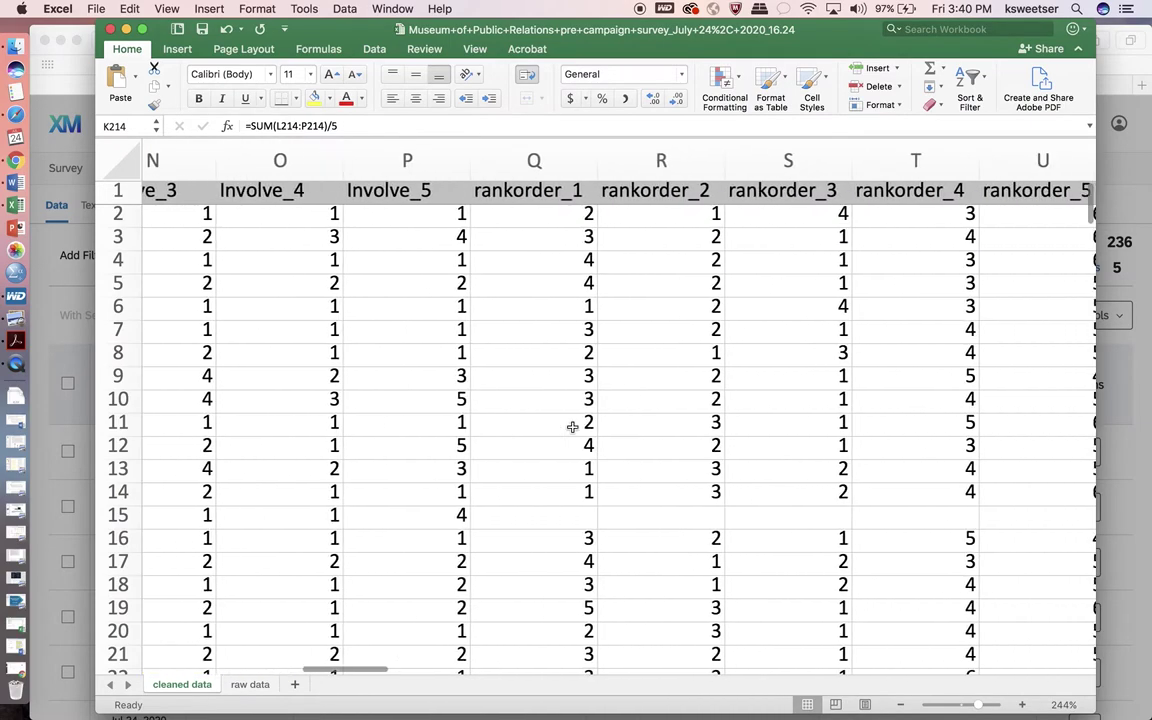
pyautogui.hscroll(15, 572, 427)
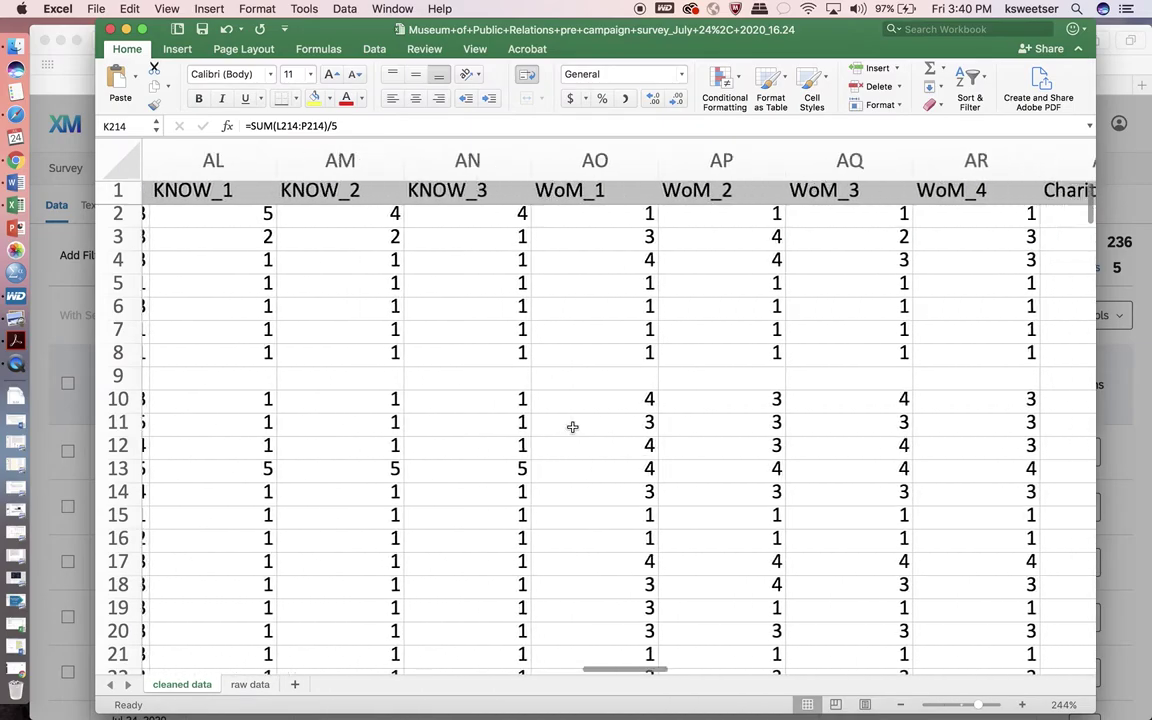
pyautogui.hscroll(10, 572, 427)
pyautogui.hscroll(-5, 572, 427)
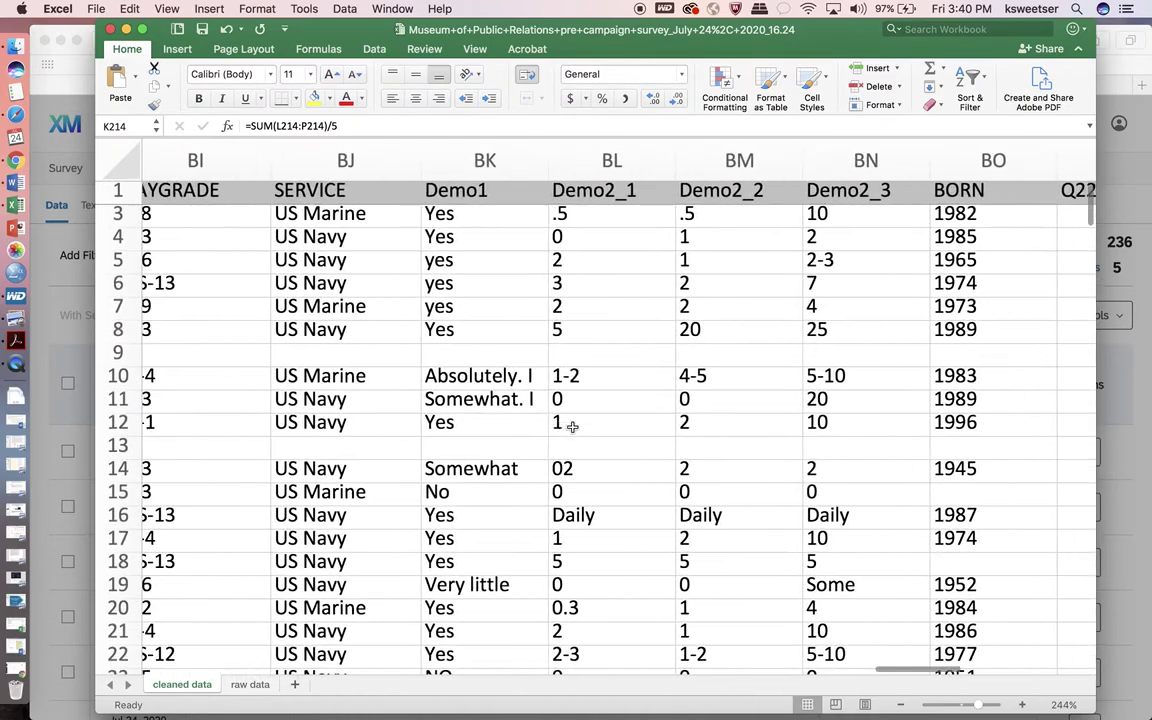
pyautogui.hscroll(-3, 572, 427)
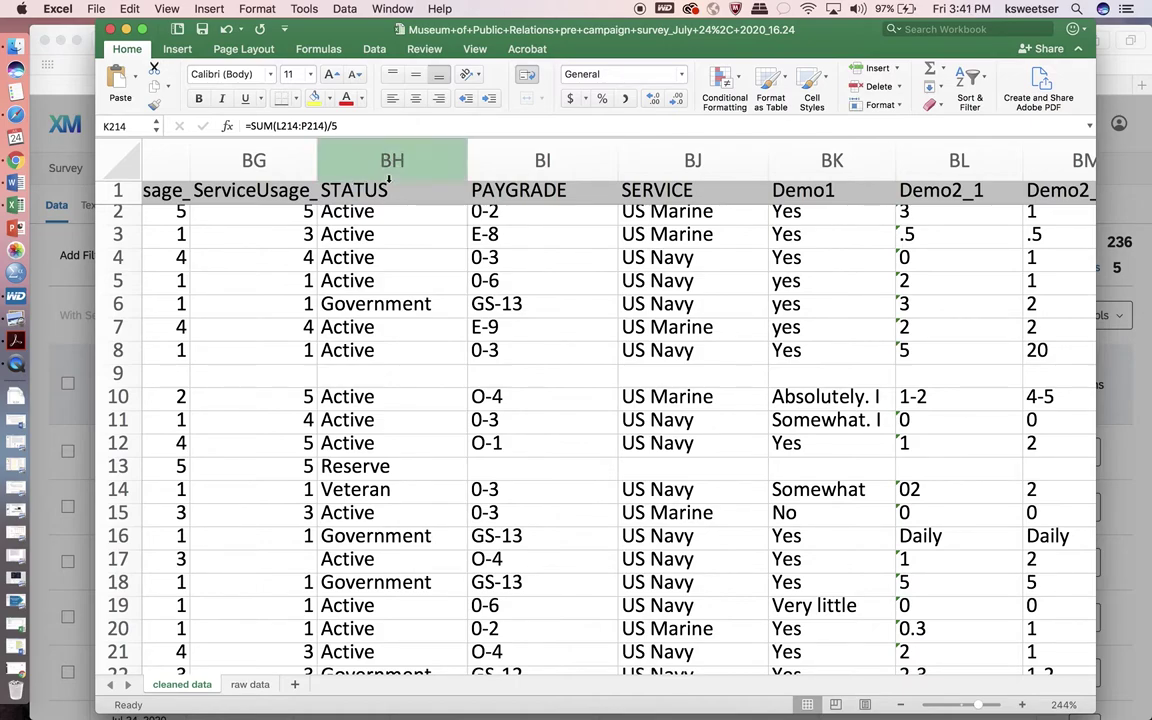
pyautogui.hscroll(-10, 373, 244)
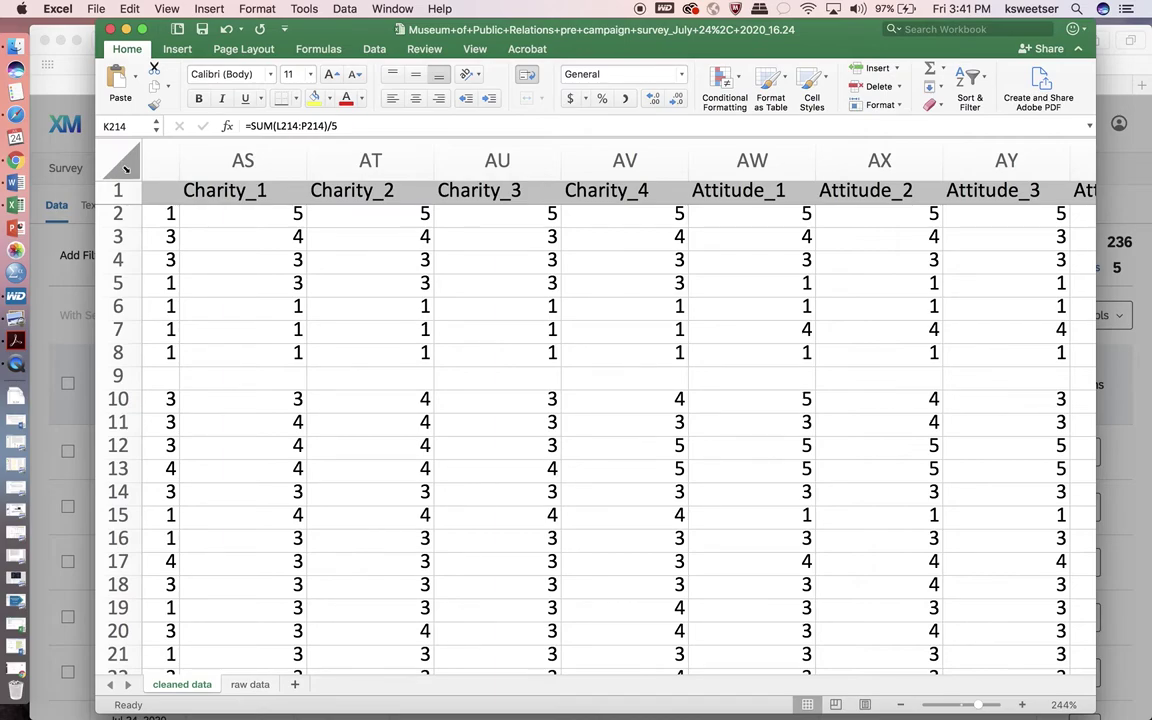
pyautogui.click(126, 169)
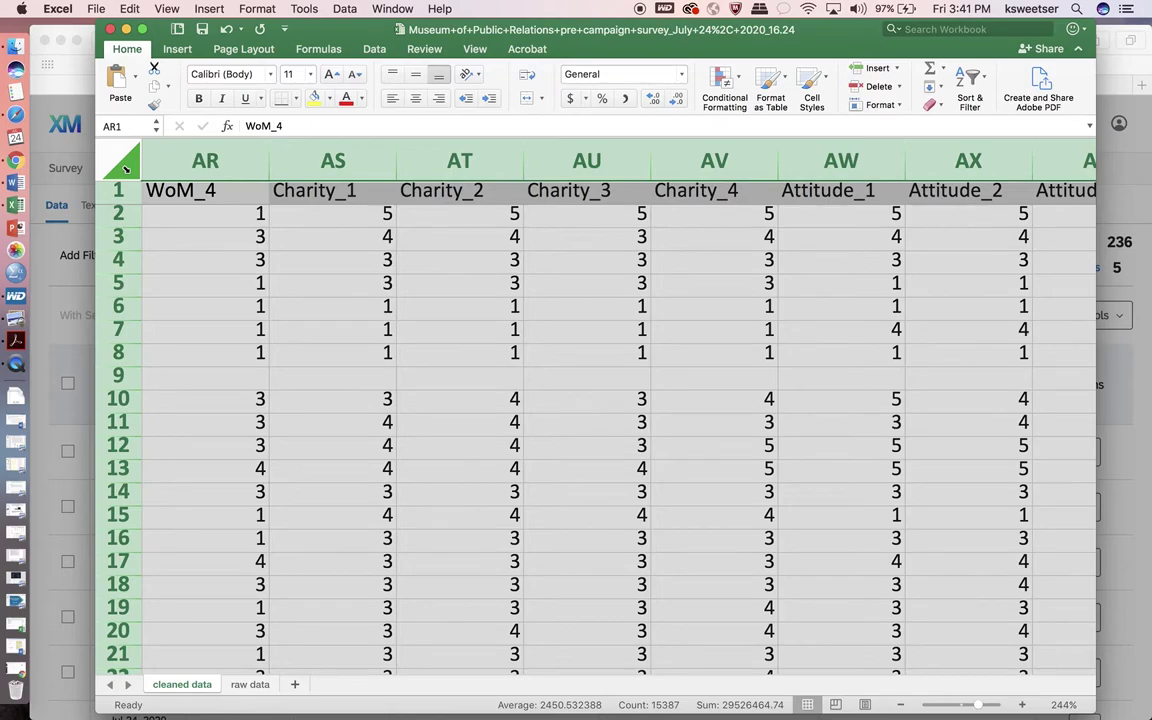
# Insert a PivotTable on a new worksheet from the data in columns A to BQ.
pyautogui.click(177, 51)
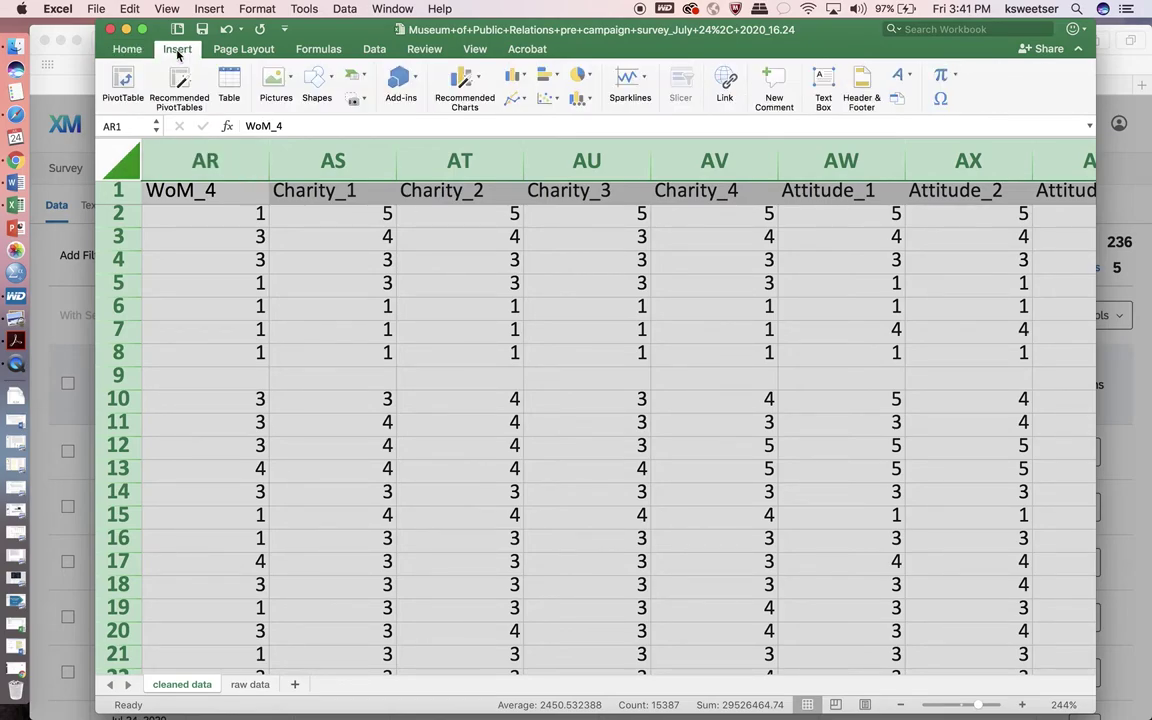
pyautogui.click(122, 88)
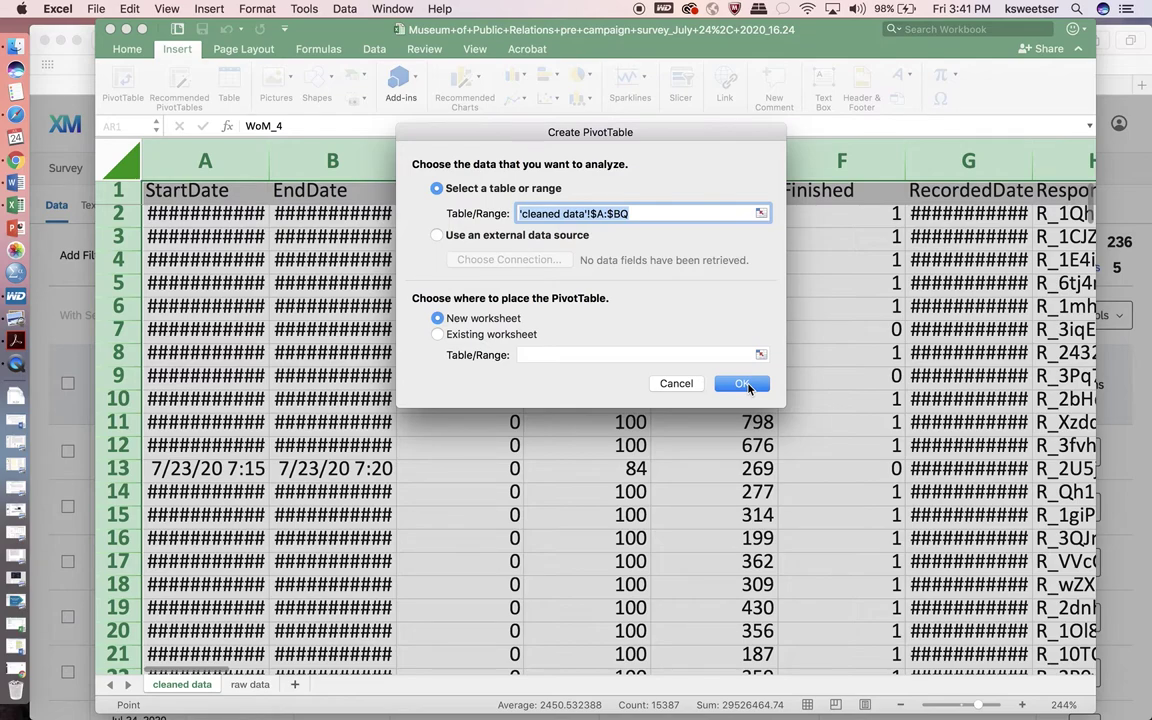
pyautogui.click(745, 384)
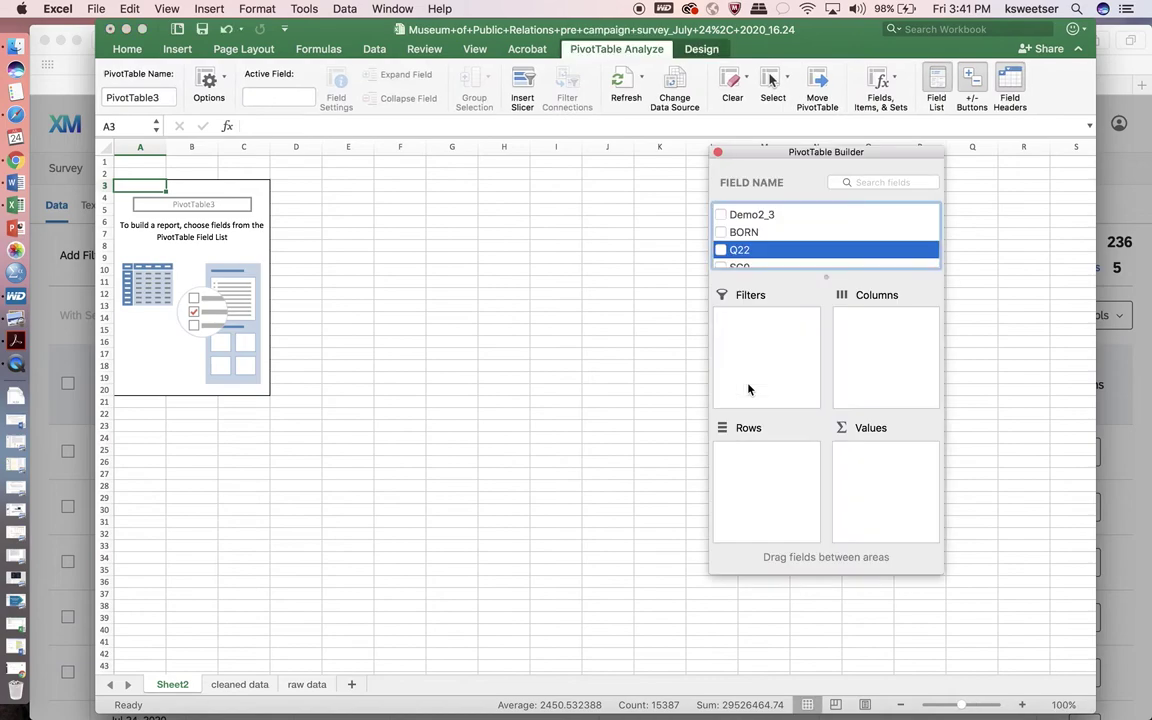
# Place STATUS2 in the pivot table's Rows.
pyautogui.scroll(10, 779, 228)
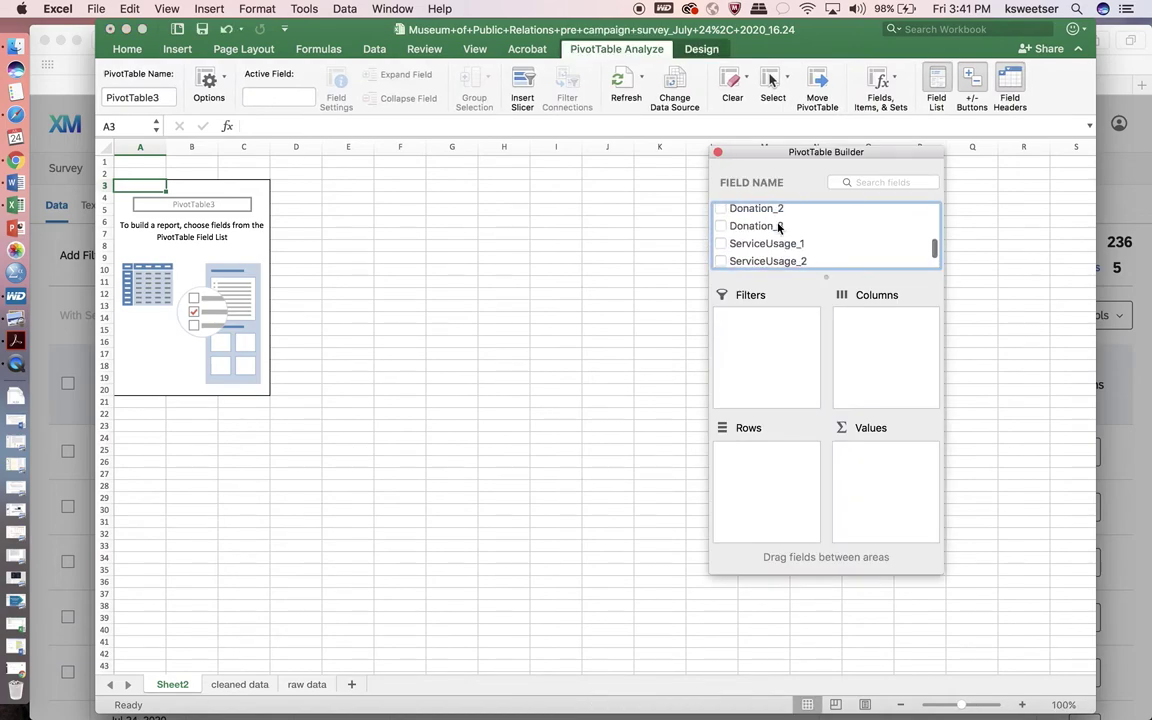
pyautogui.scroll(-5, 779, 228)
pyautogui.scroll(3, 779, 228)
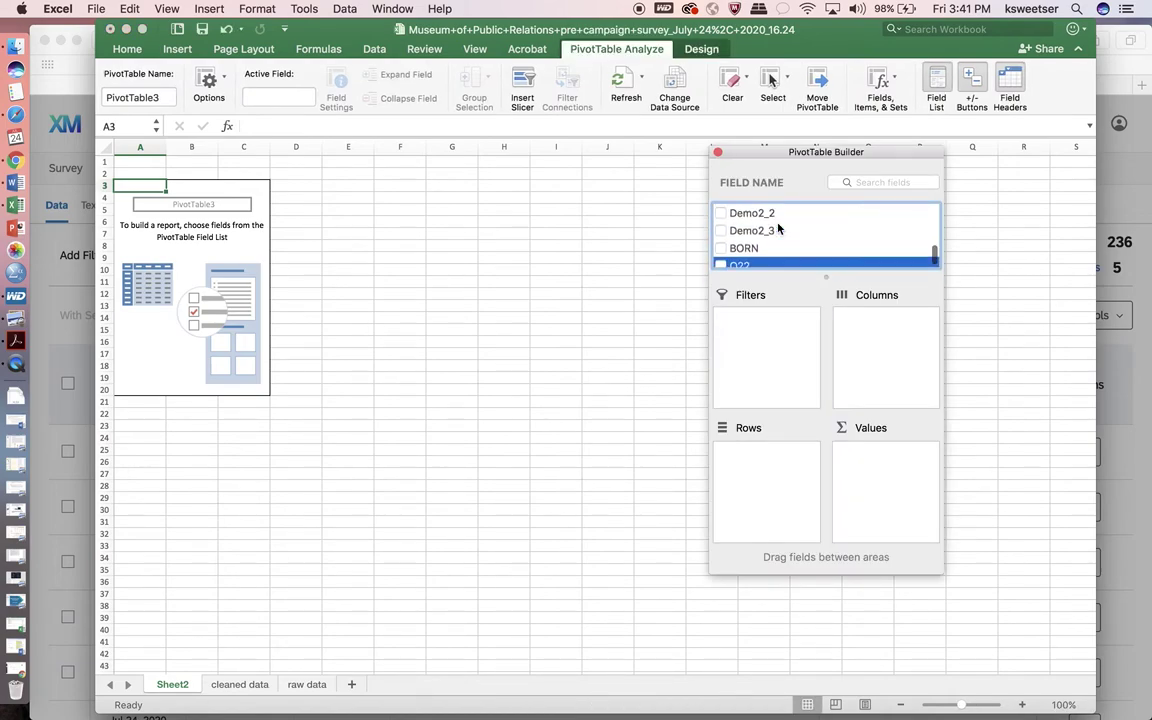
pyautogui.scroll(2, 778, 229)
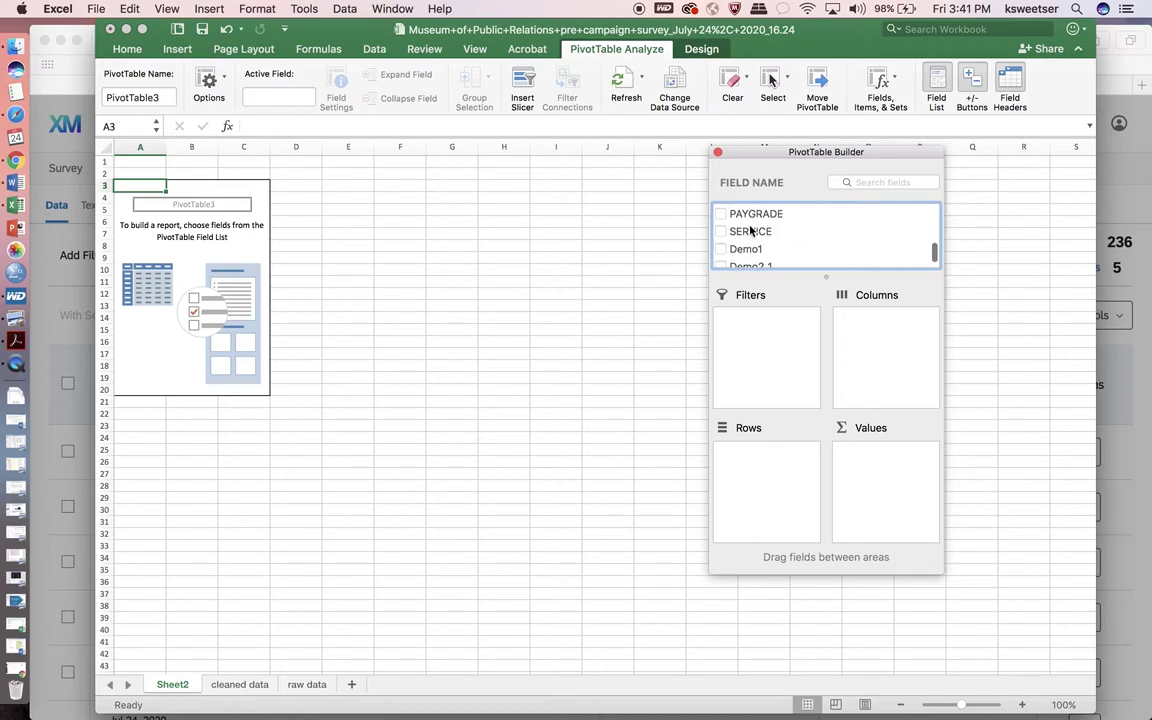
pyautogui.click(750, 232)
pyautogui.scroll(2, 751, 240)
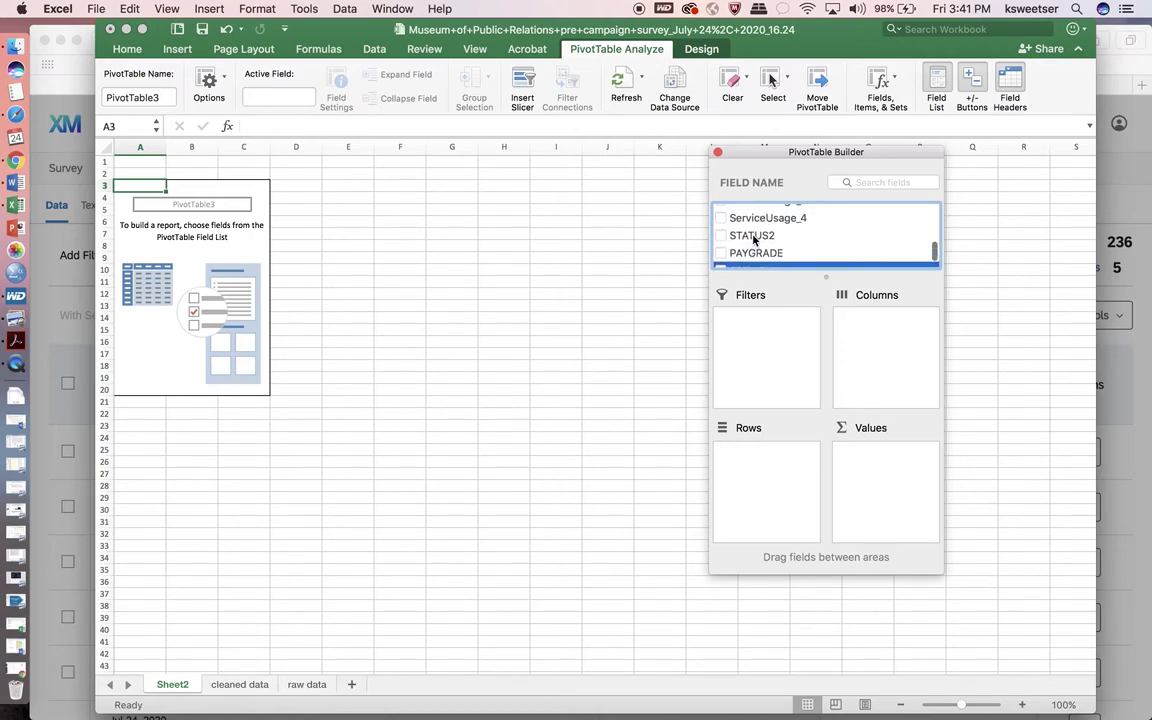
pyautogui.moveTo(751, 240); pyautogui.dragTo(753, 474)
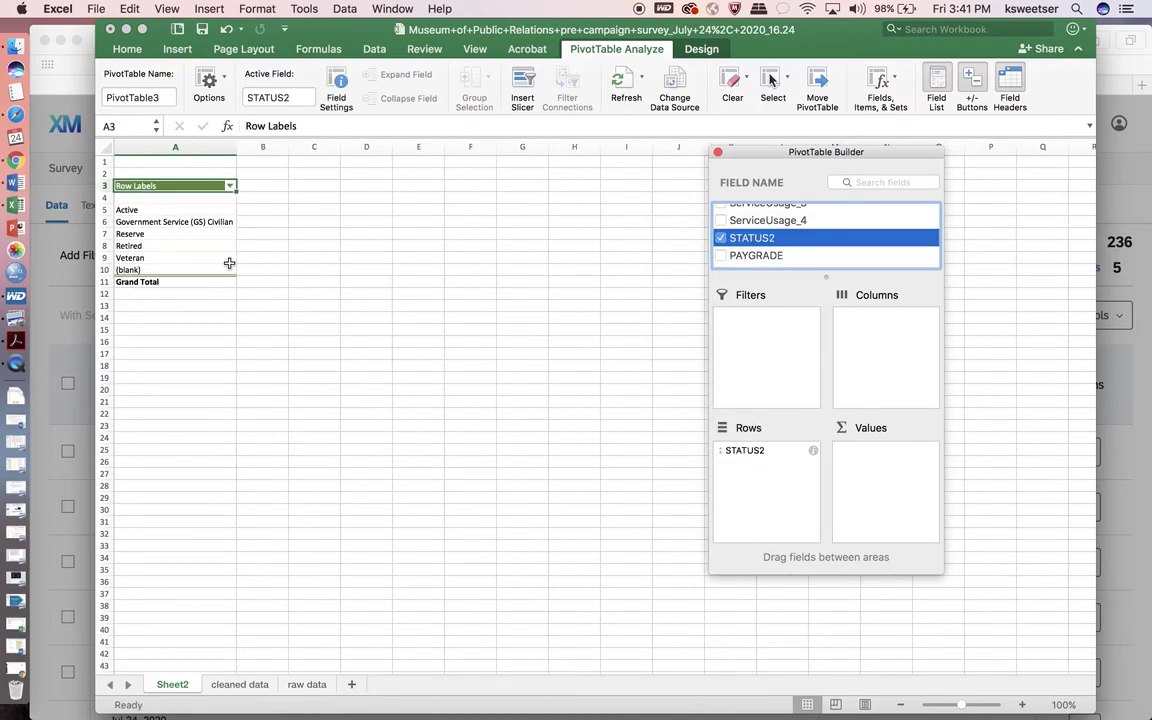
# Add INVOLVE to Values as Count of INVOLVE, giving a grand total of 222.
pyautogui.scroll(15, 813, 234)
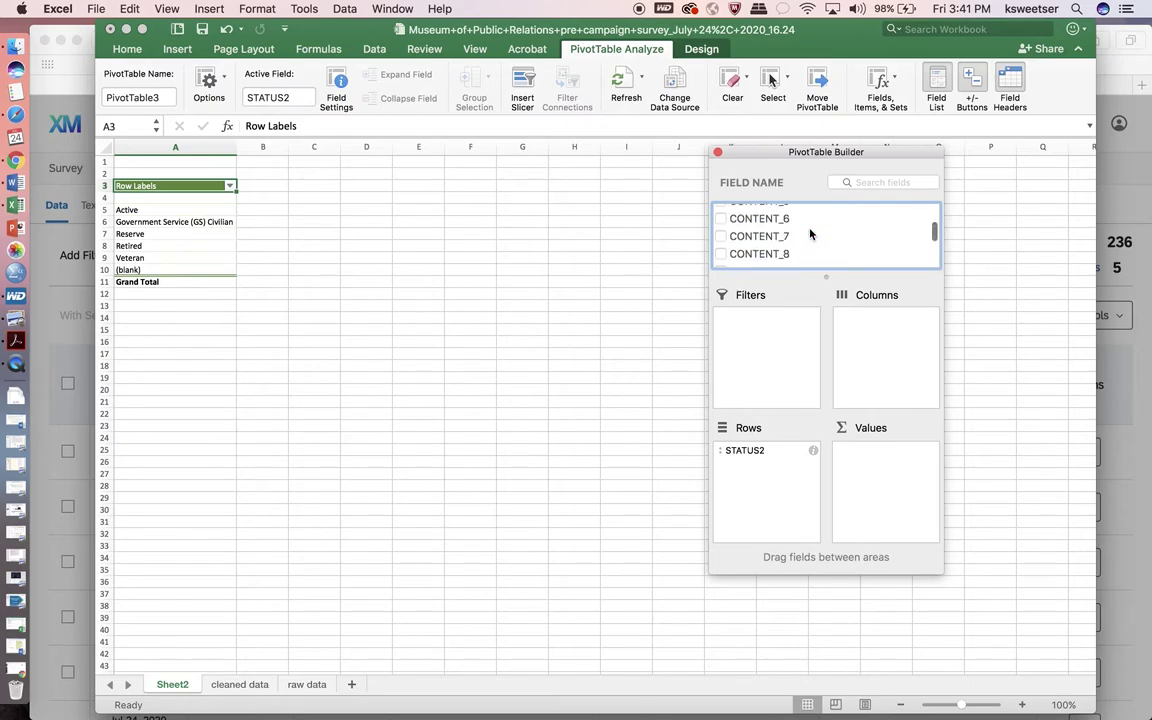
pyautogui.scroll(-8, 810, 234)
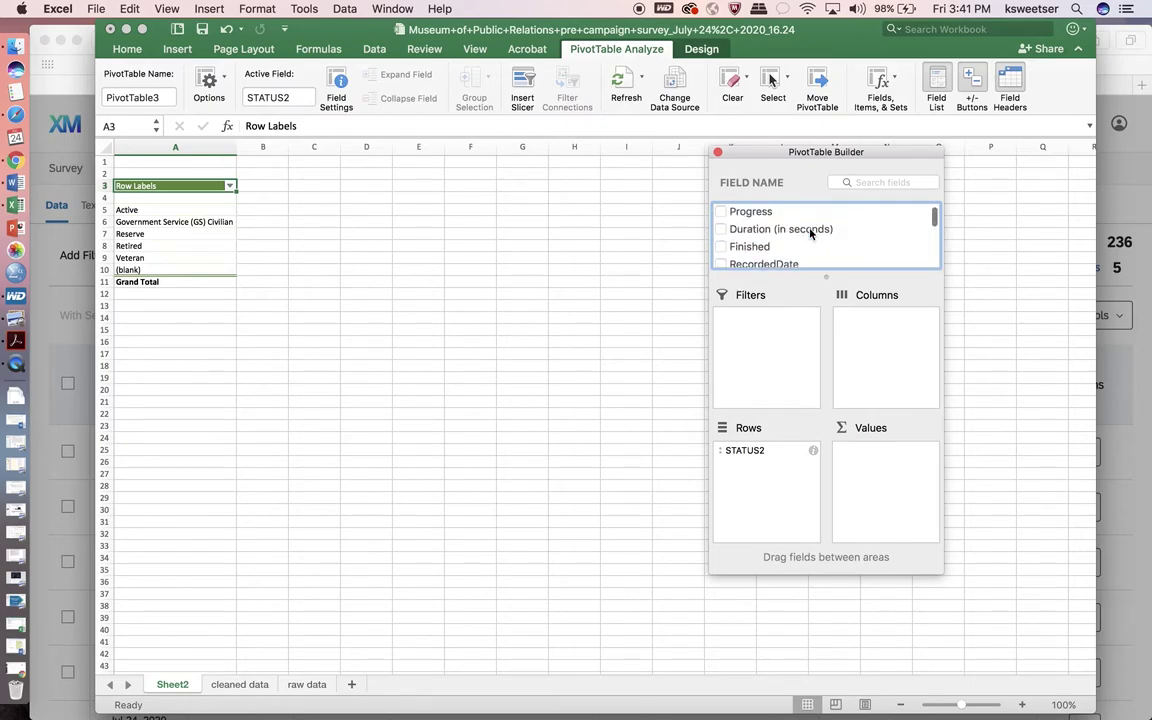
pyautogui.click(745, 236)
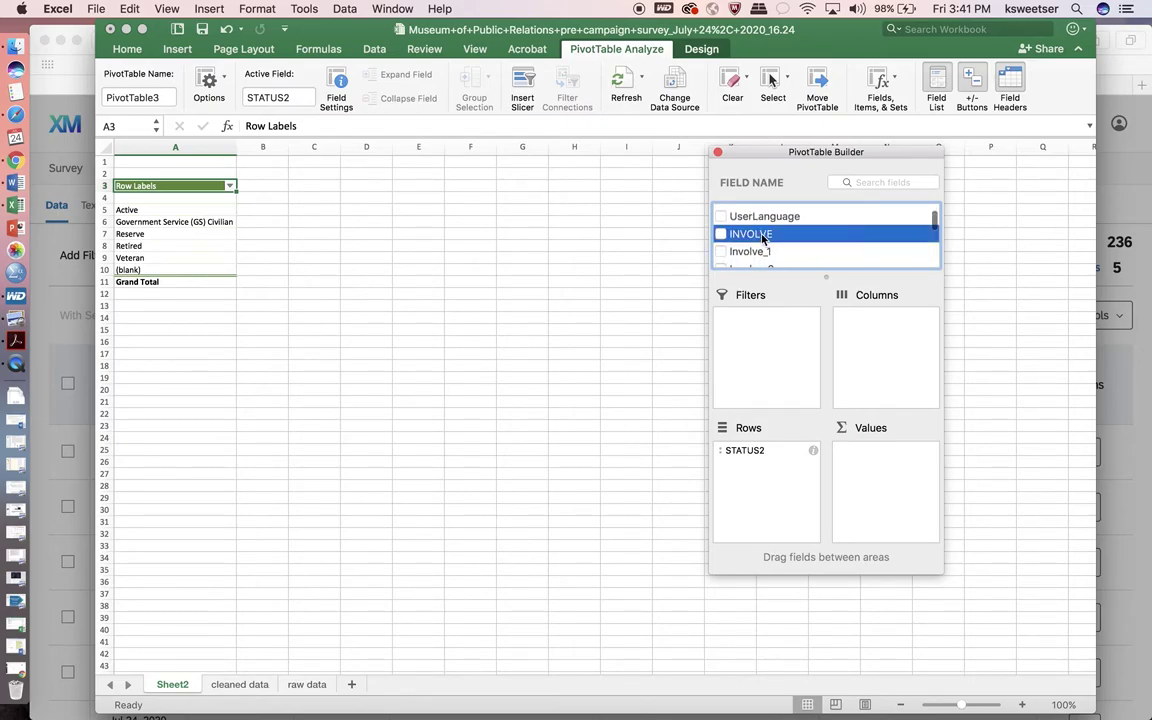
pyautogui.moveTo(766, 240); pyautogui.dragTo(893, 468)
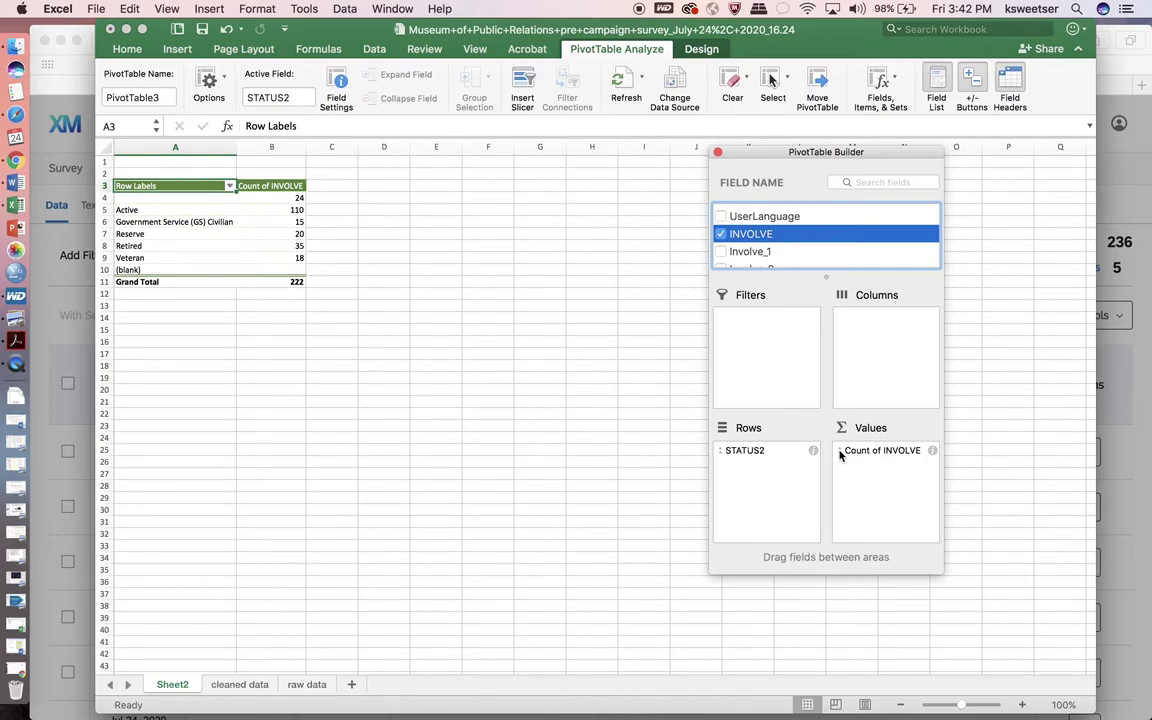
pyautogui.click(842, 452)
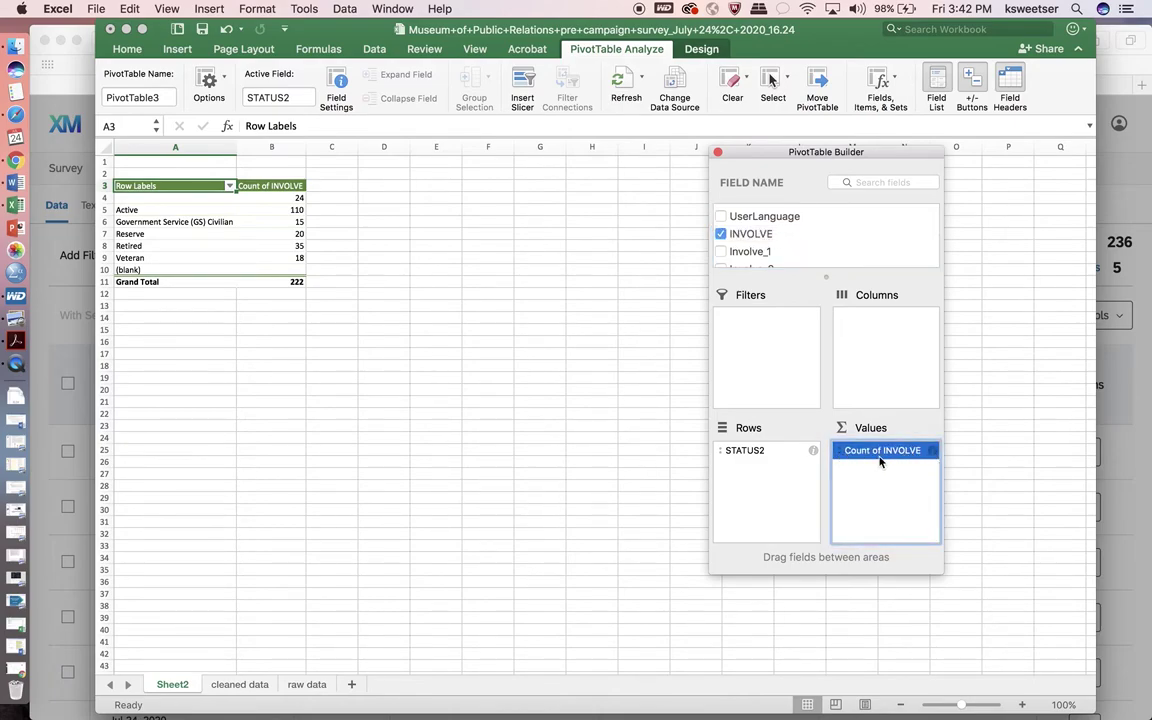
# Switch the INVOLVE value field from Count to Average, grand total 2.542.
pyautogui.click(932, 451)
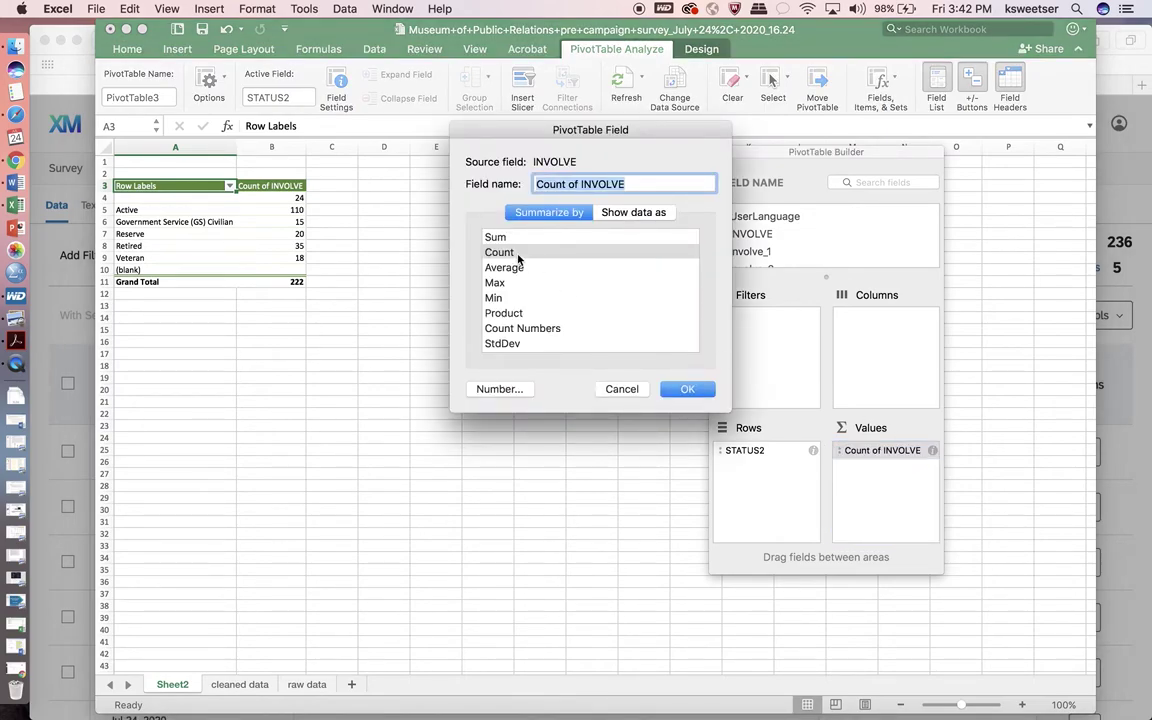
pyautogui.click(495, 238)
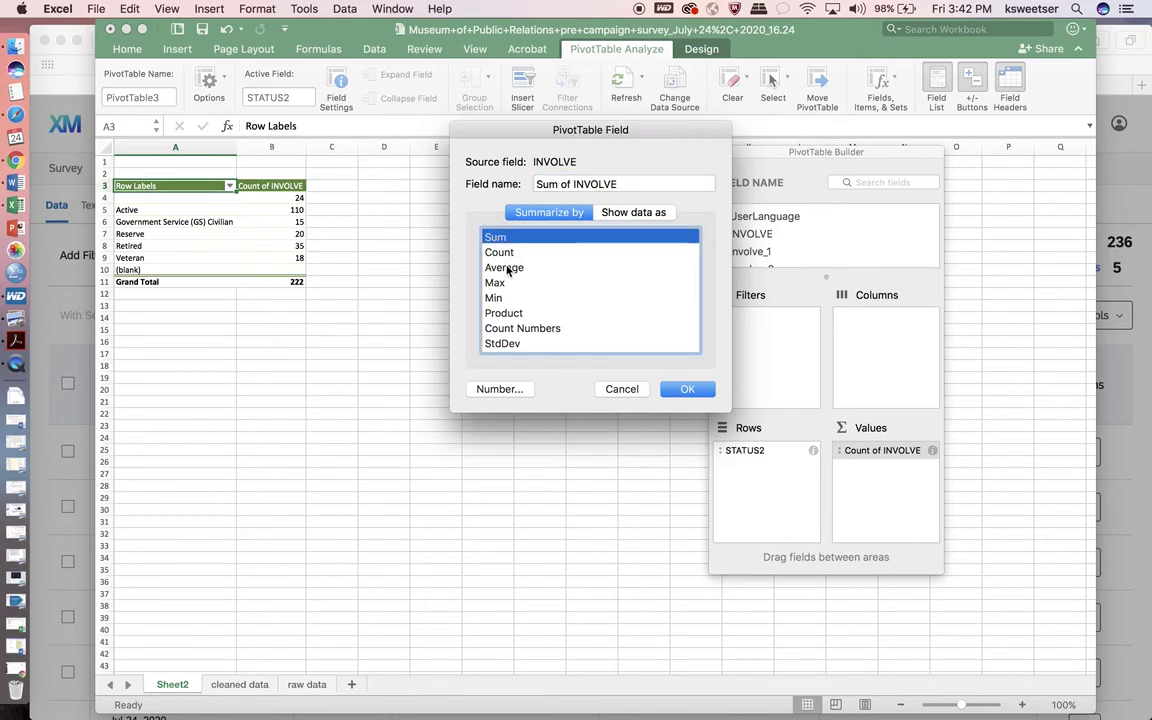
pyautogui.click(507, 269)
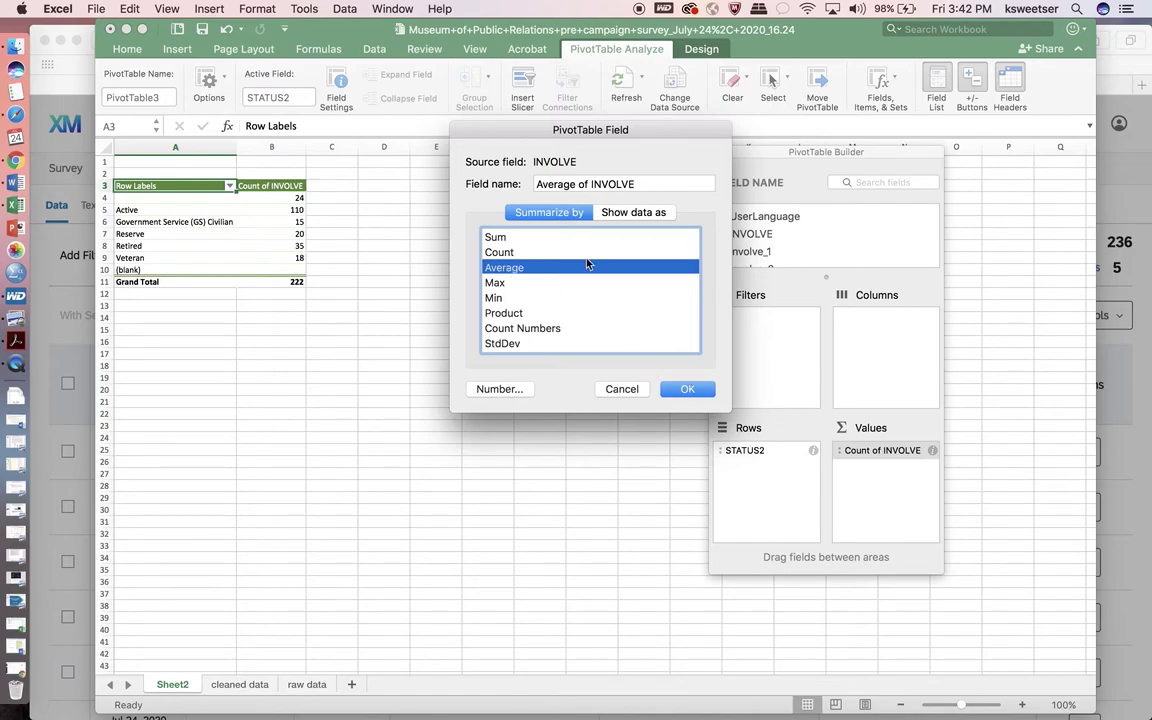
pyautogui.click(686, 389)
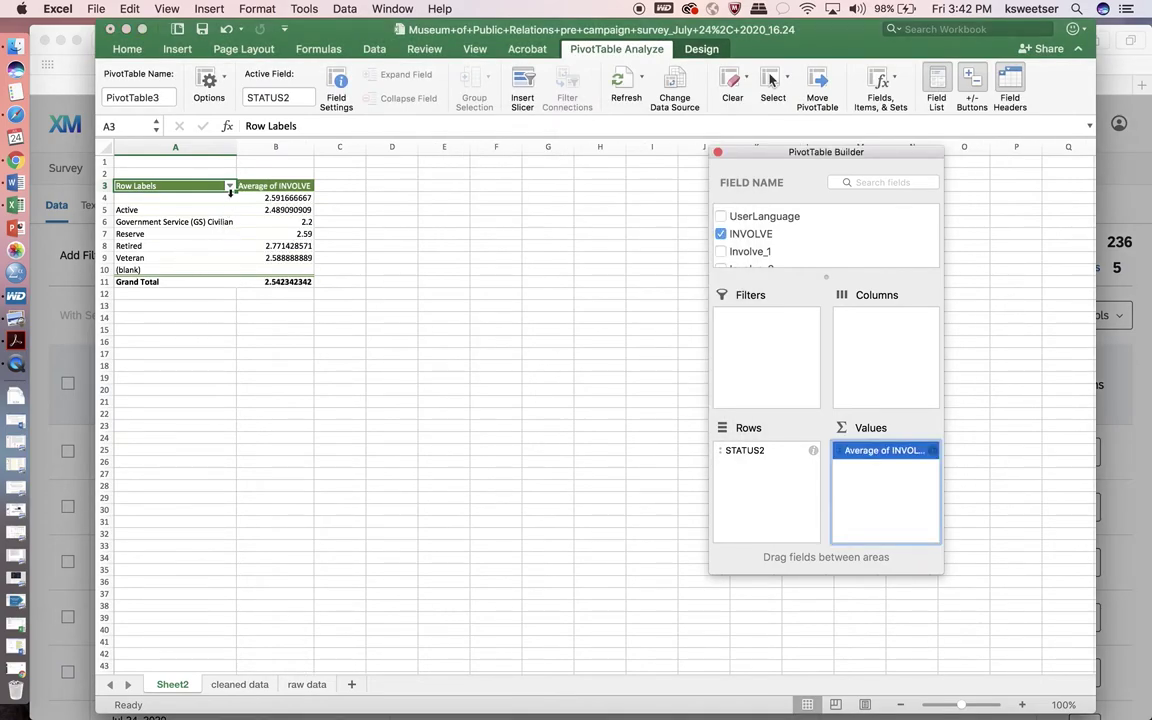
# Filter out the empty and (blank) STATUS2 items, bringing the grand total to 2.536.
pyautogui.scroll(10, 229, 190)
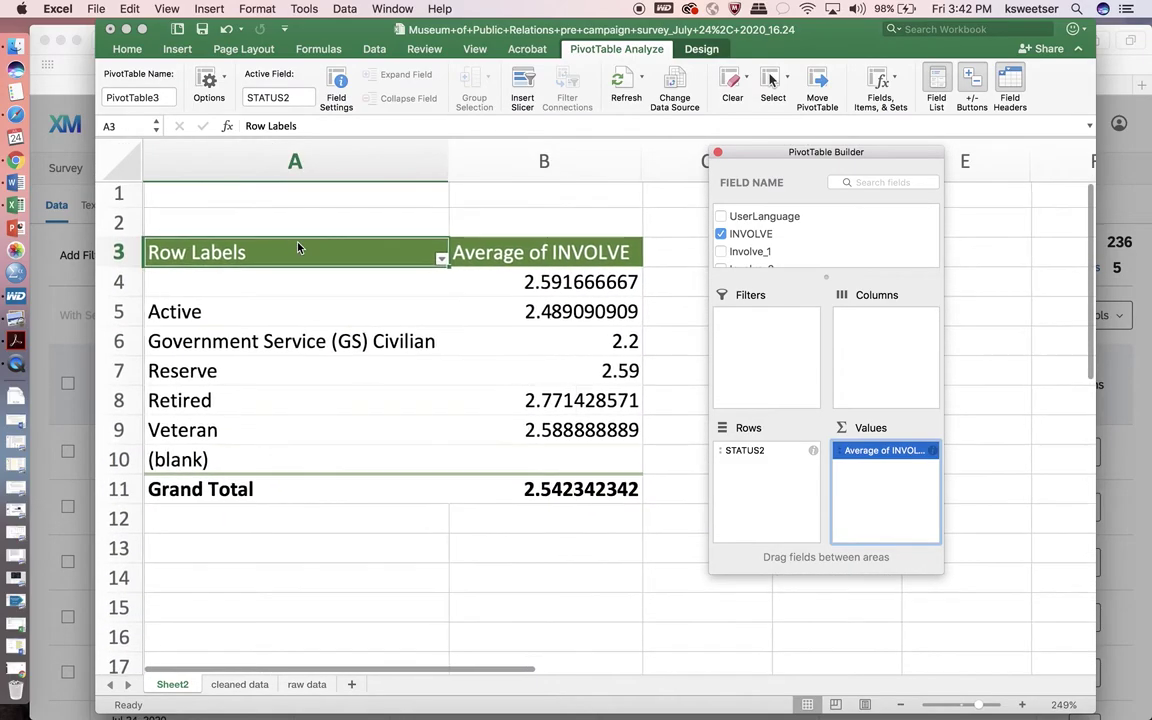
pyautogui.scroll(5, 407, 249)
pyautogui.scroll(5, 407, 249)
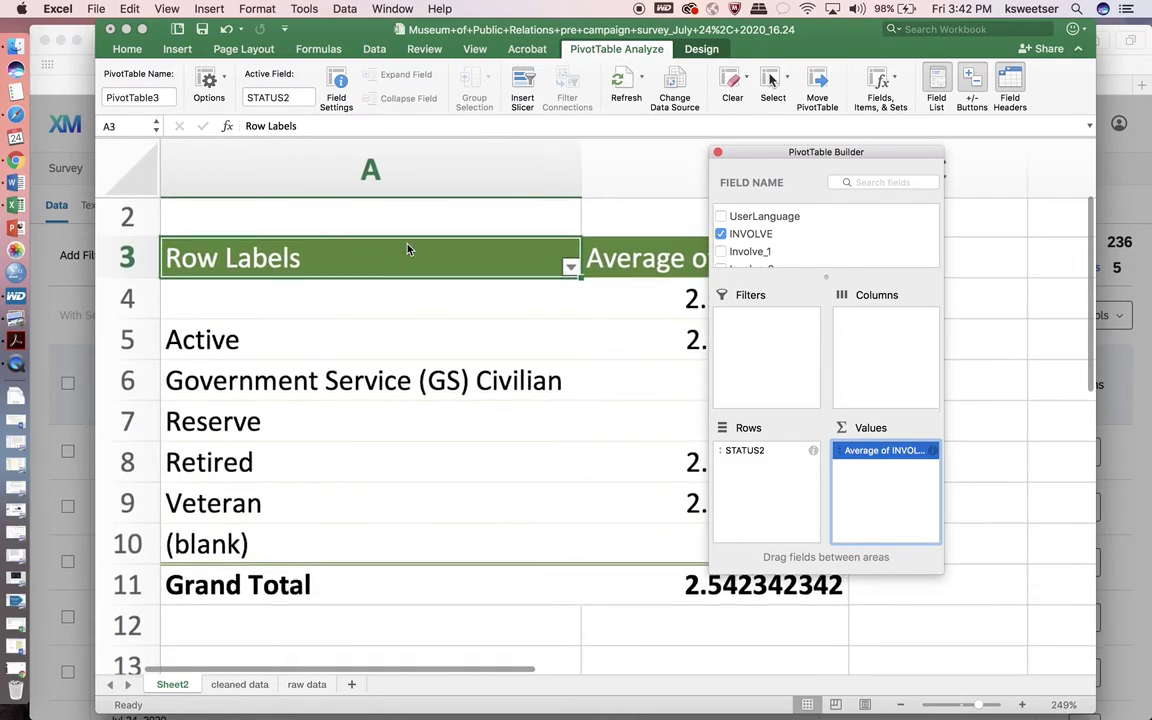
pyautogui.moveTo(816, 155); pyautogui.dragTo(951, 151)
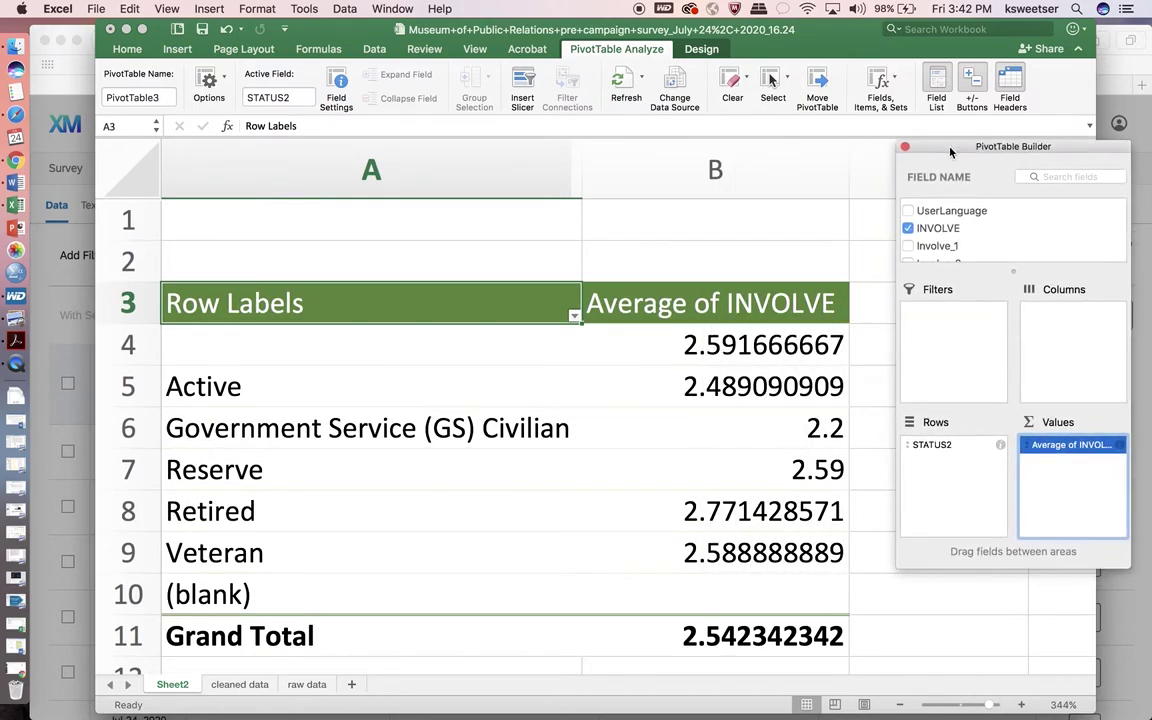
pyautogui.click(575, 318)
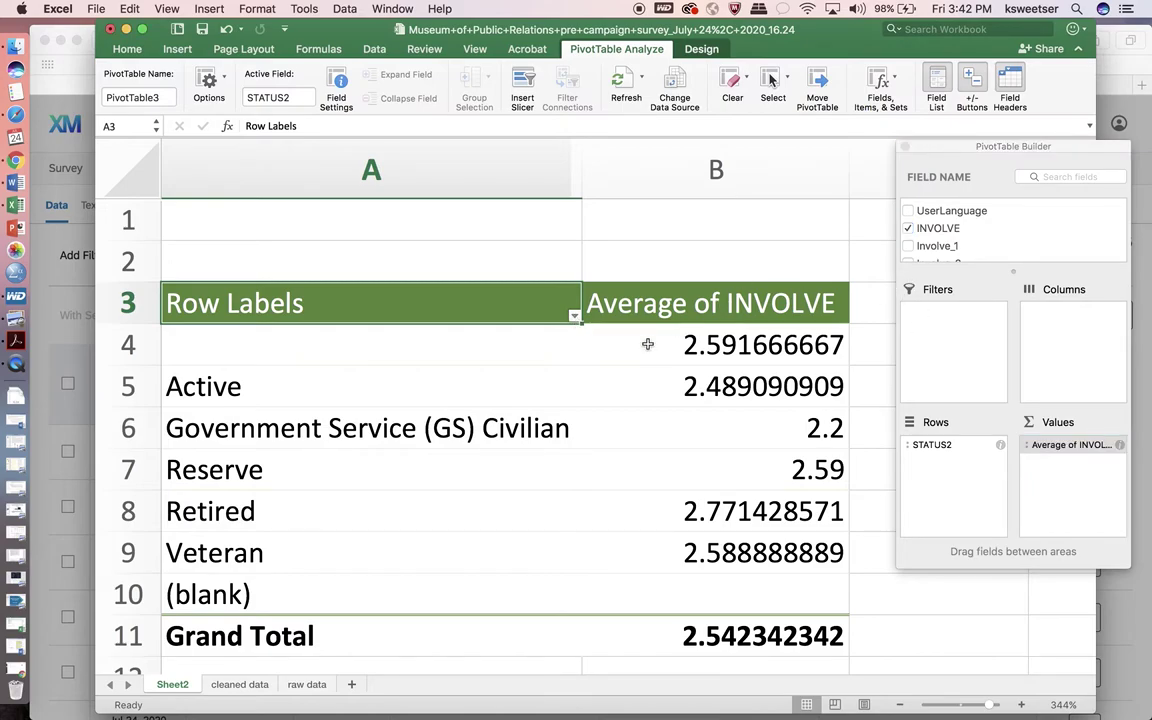
pyautogui.click(574, 318)
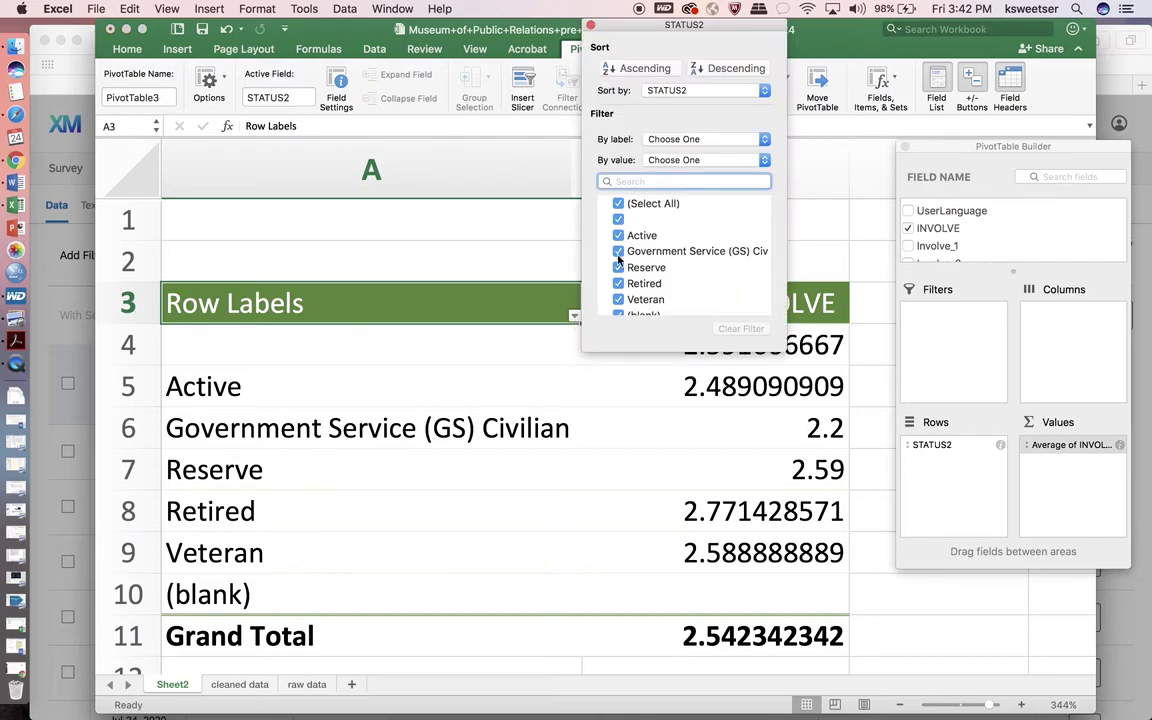
pyautogui.click(618, 220)
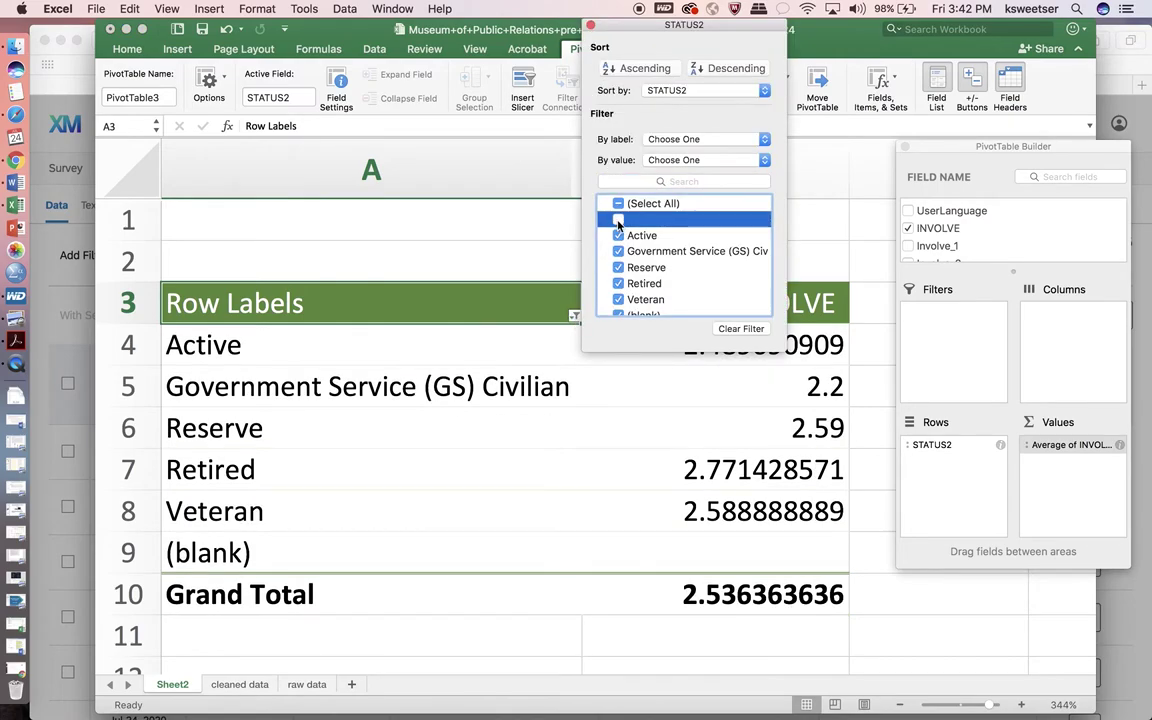
pyautogui.scroll(-2, 630, 262)
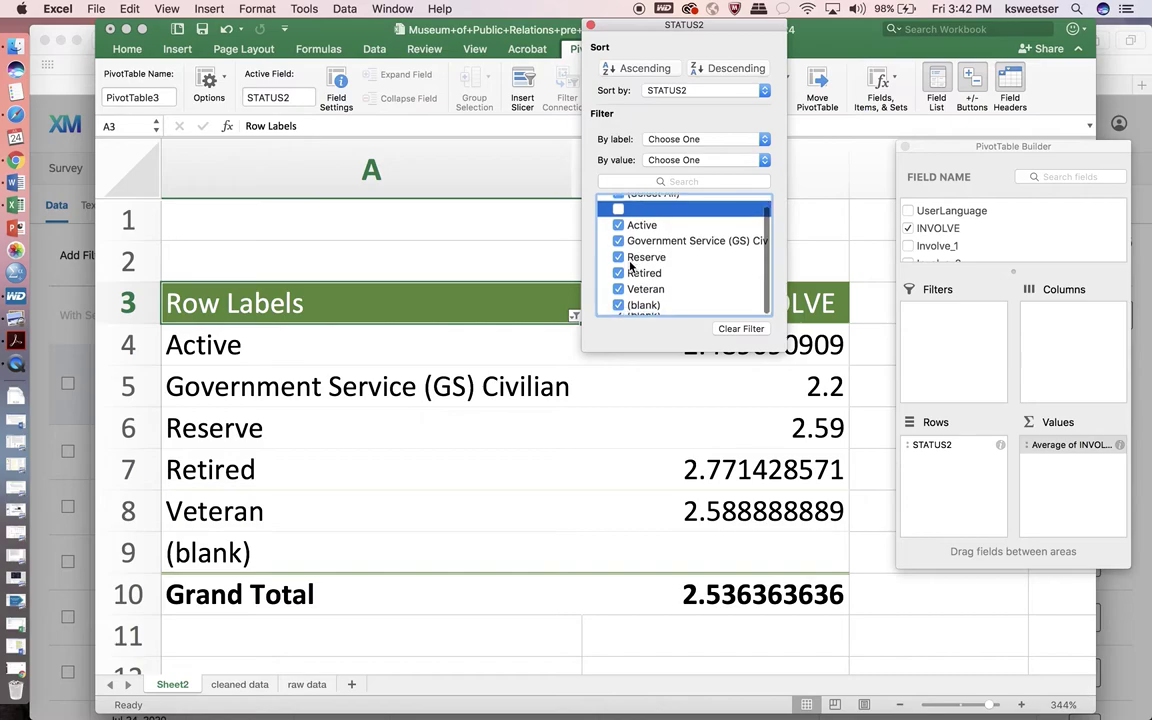
pyautogui.click(619, 306)
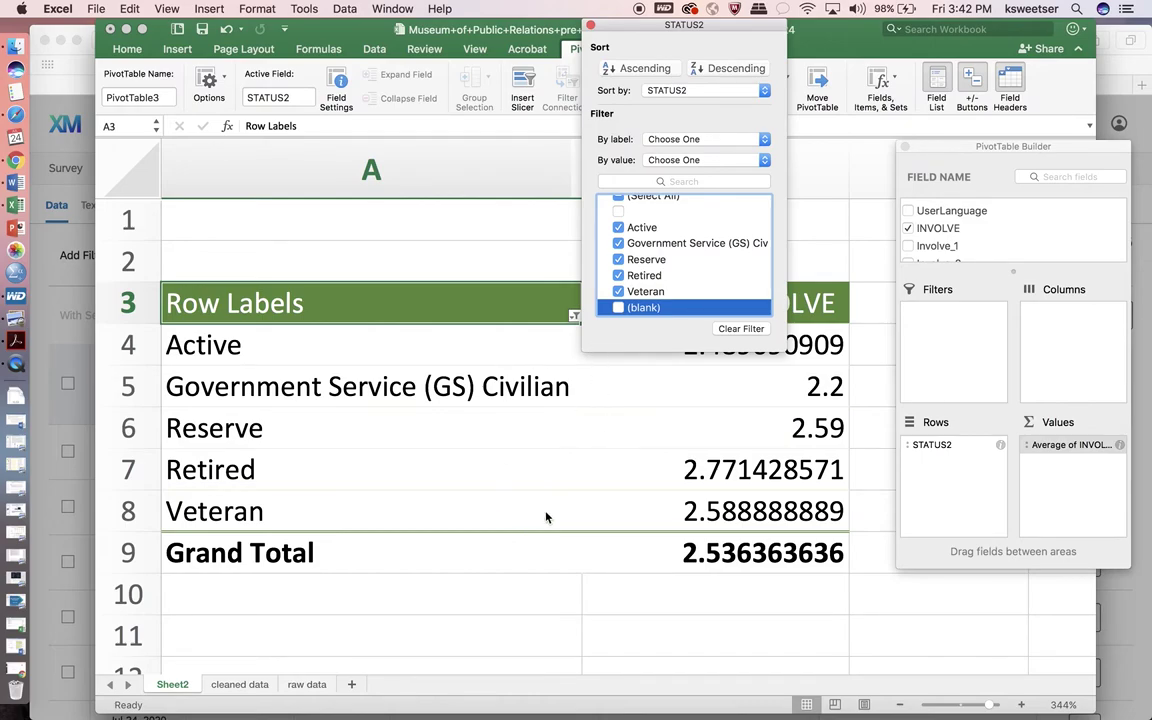
pyautogui.click(531, 22)
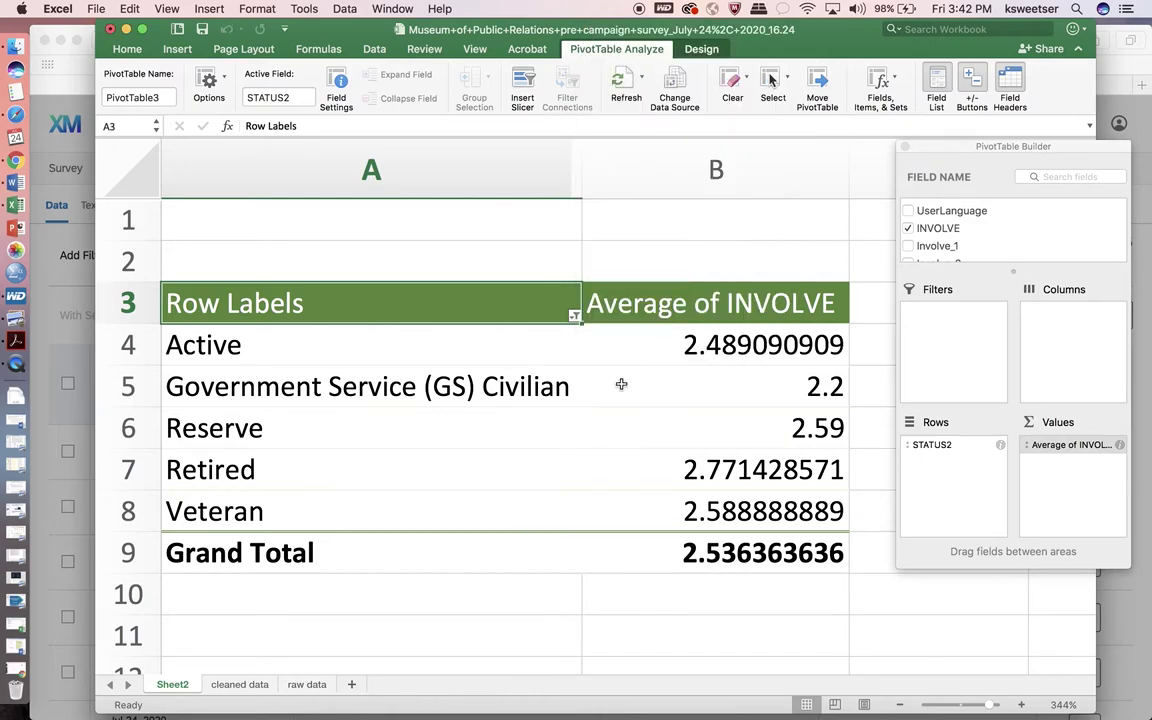
# Reduce the category averages in B4:B8 to two decimals, e.g. Retired 2.77.
pyautogui.click(628, 342)
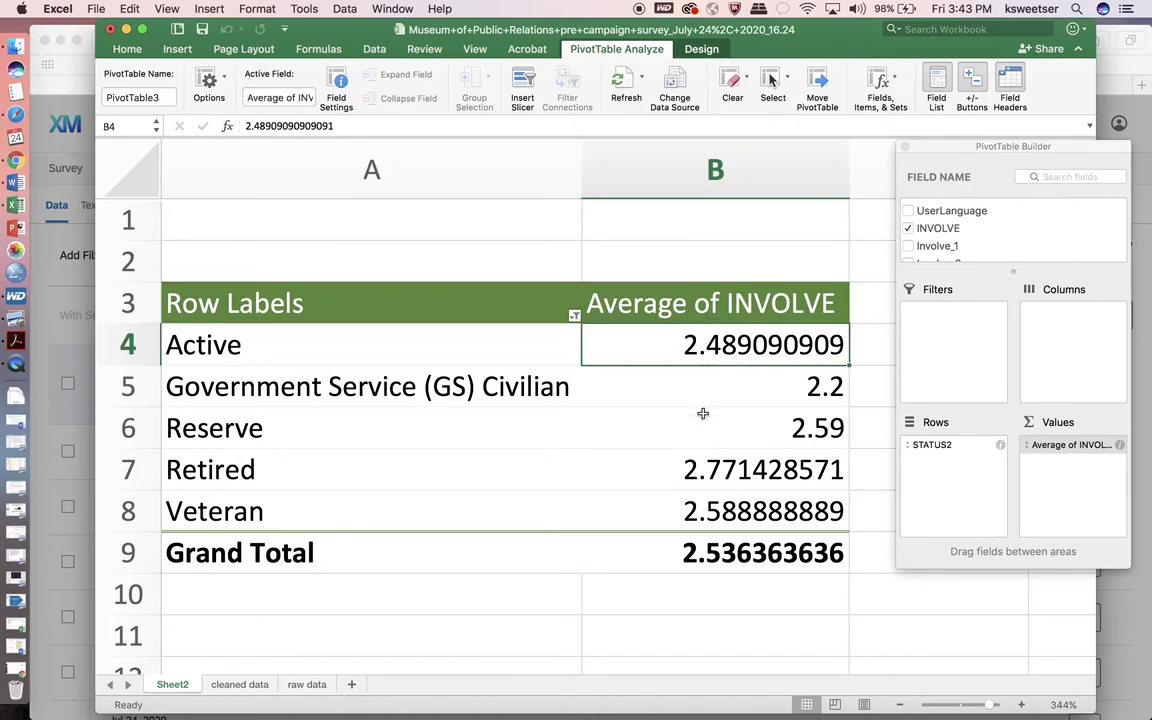
pyautogui.keyDown('shift'); pyautogui.click(690, 510); pyautogui.keyUp('shift')
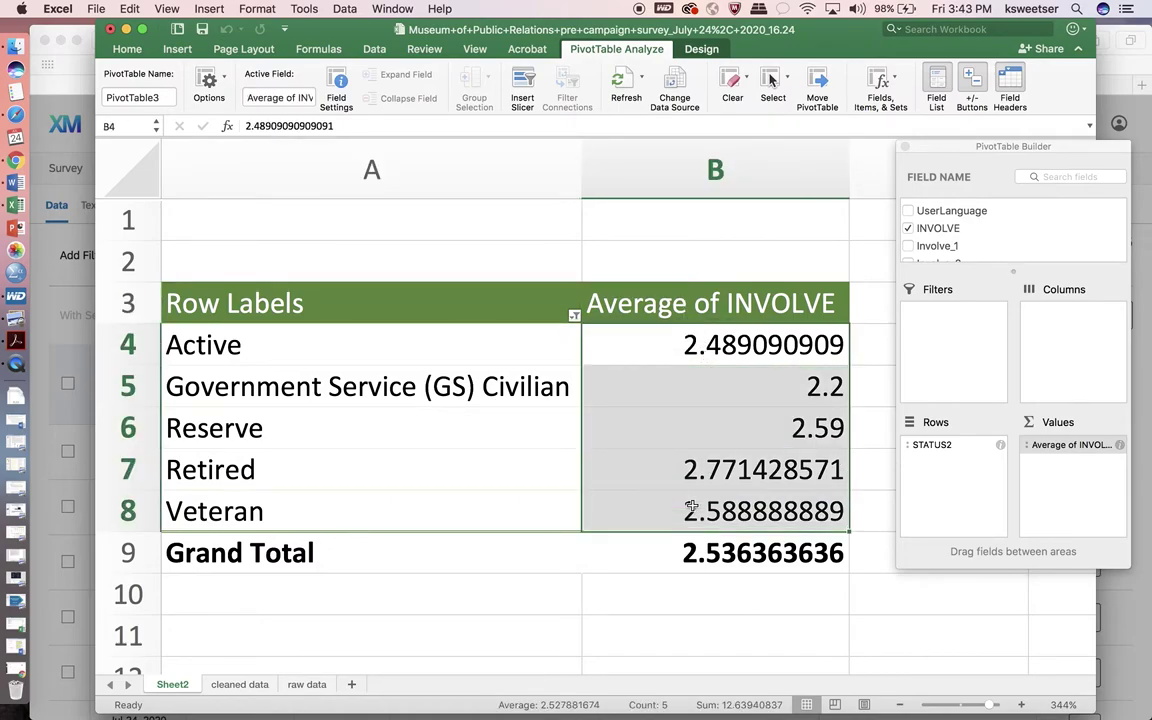
pyautogui.click(128, 50)
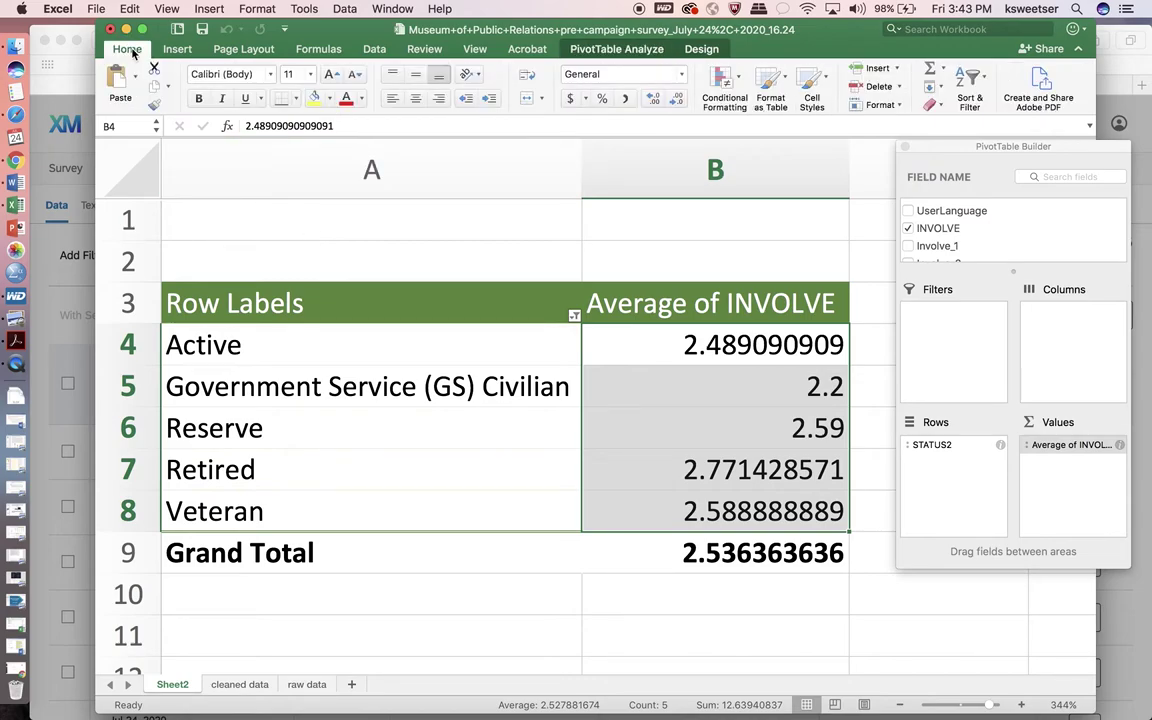
pyautogui.click(675, 102)
pyautogui.click(675, 102)
pyautogui.click(675, 102)
pyautogui.click(675, 102)
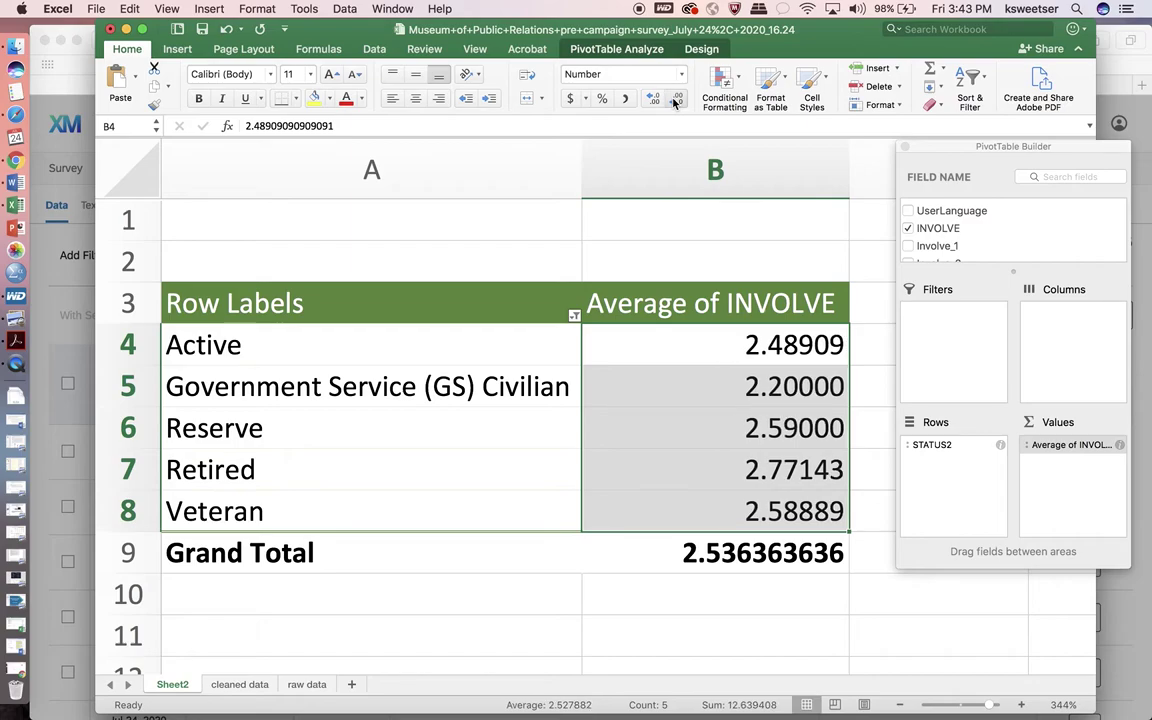
pyautogui.click(675, 102)
pyautogui.click(675, 102)
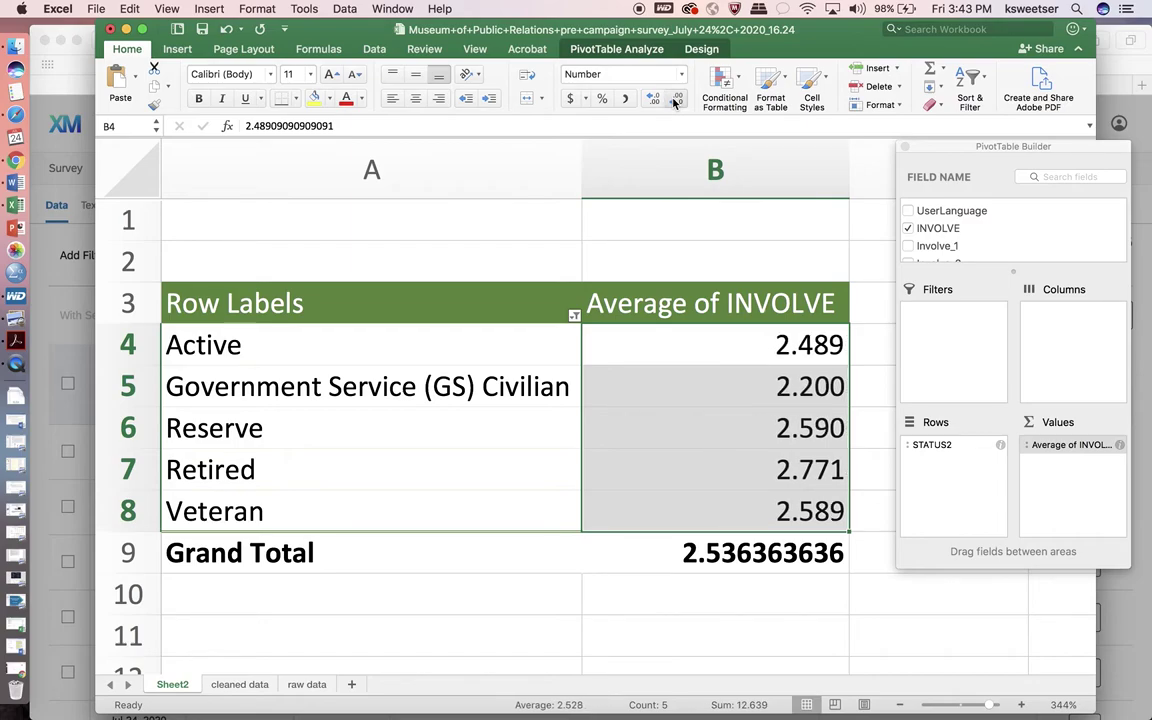
pyautogui.click(675, 102)
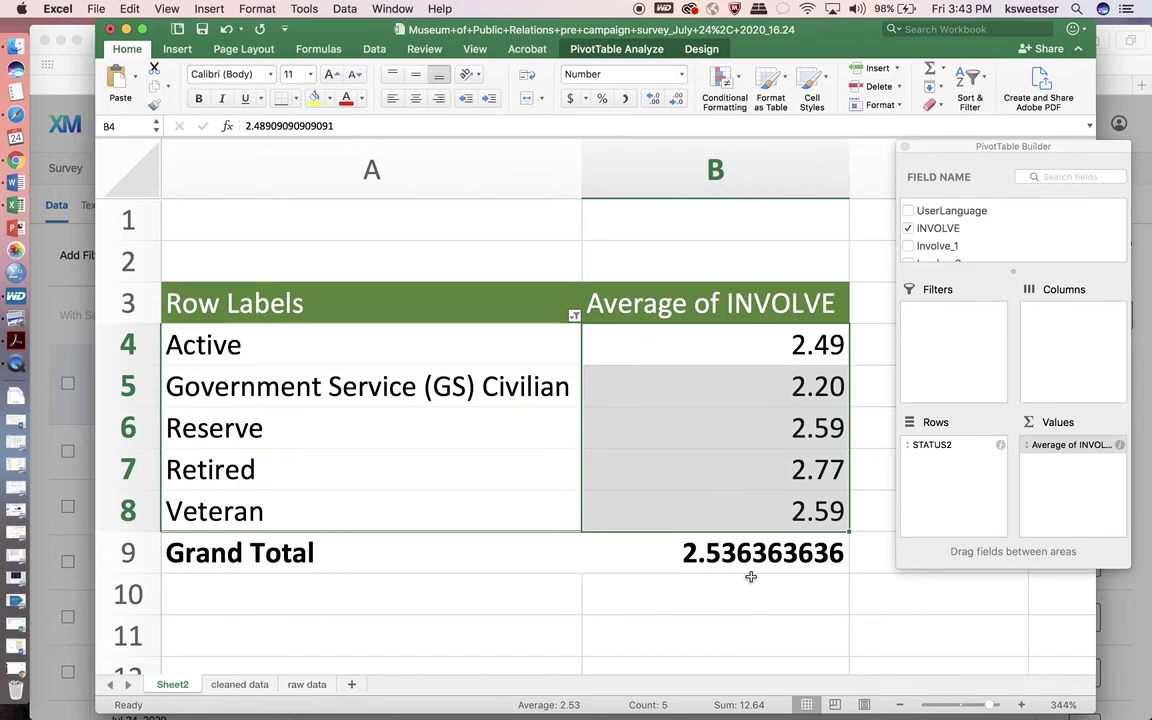
# Round the Grand Total in B9 to two decimals, showing 2.54.
pyautogui.click(700, 553)
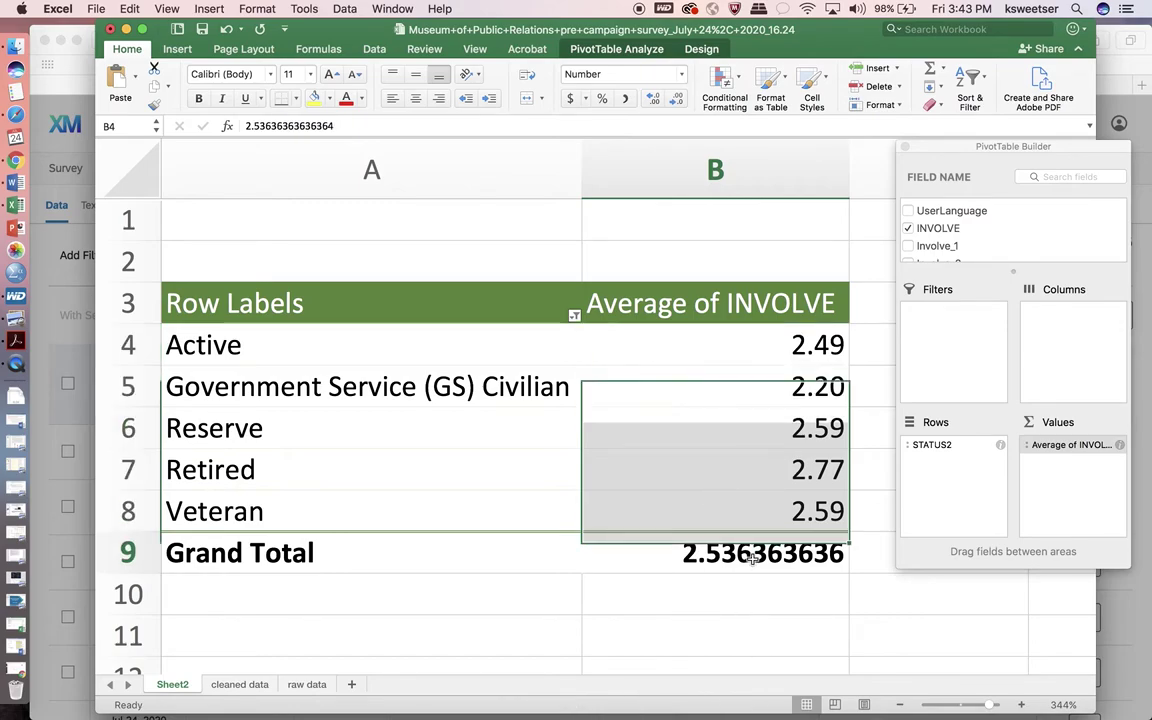
pyautogui.click(676, 101)
pyautogui.click(676, 101)
pyautogui.click(676, 101)
pyautogui.click(676, 101)
pyautogui.click(676, 101)
pyautogui.click(676, 101)
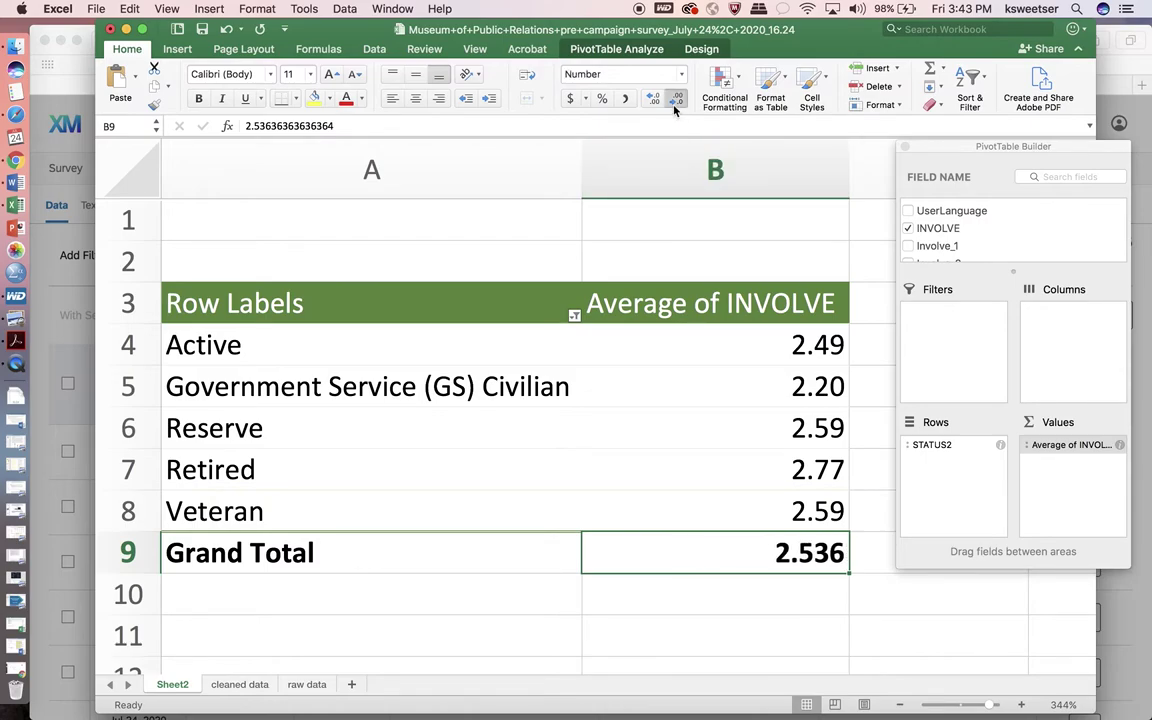
pyautogui.click(675, 104)
pyautogui.click(666, 641)
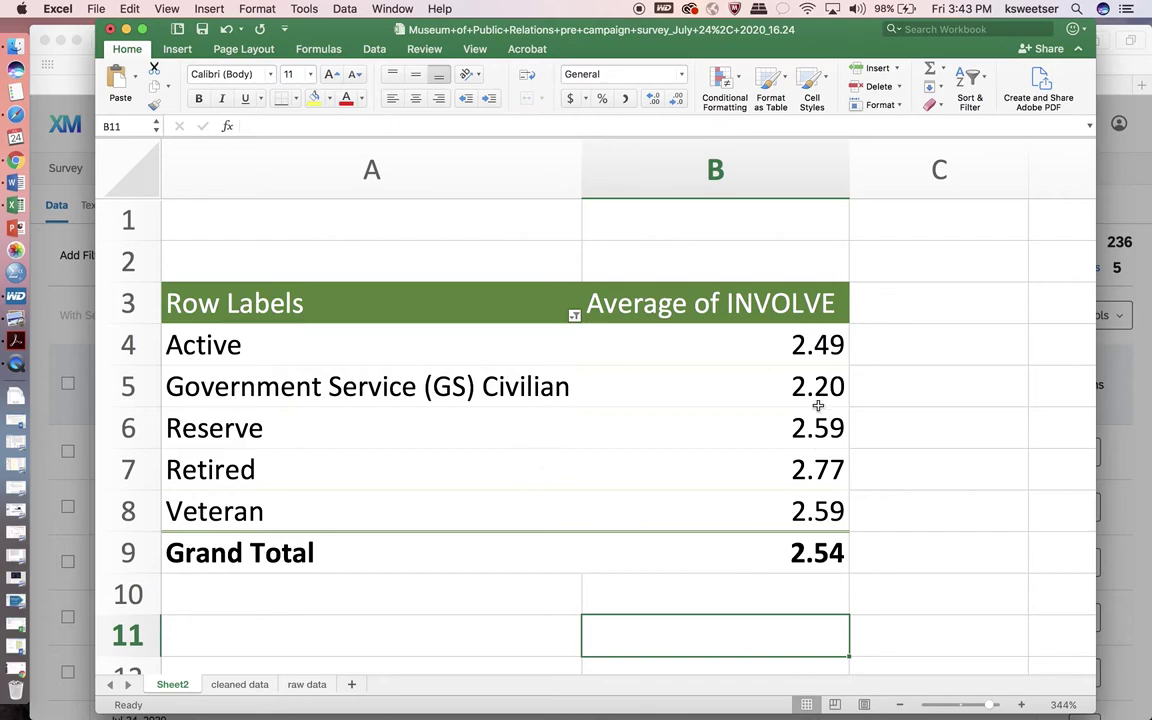
pyautogui.click(768, 470)
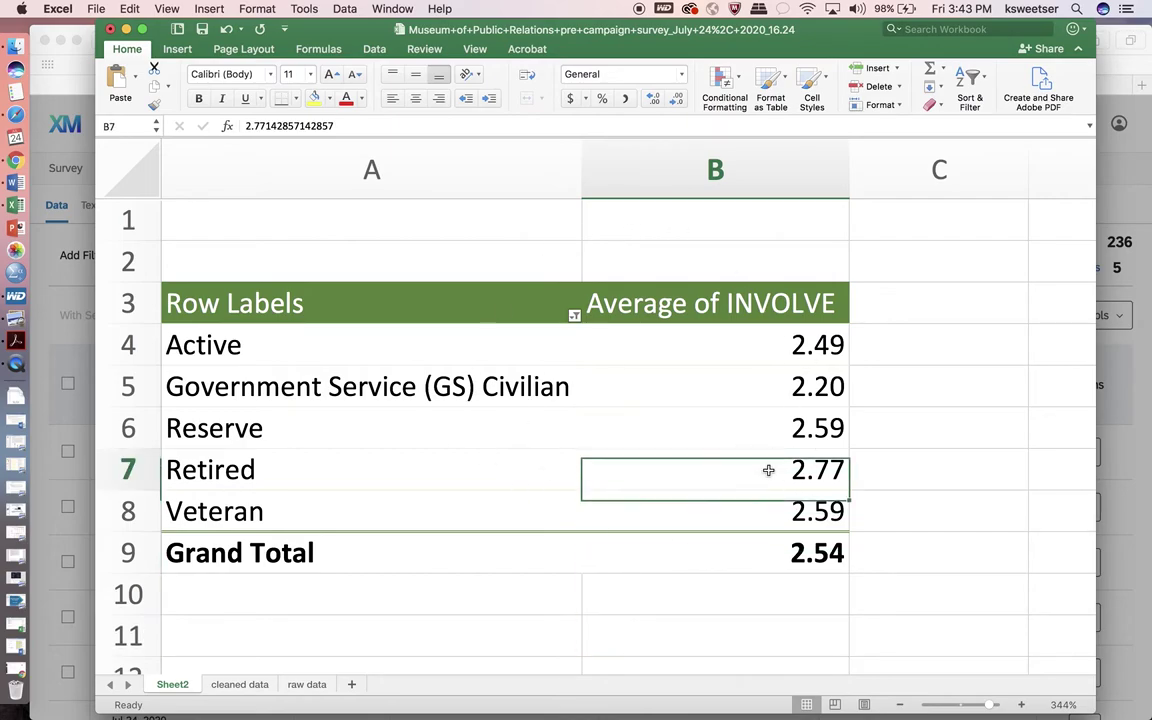